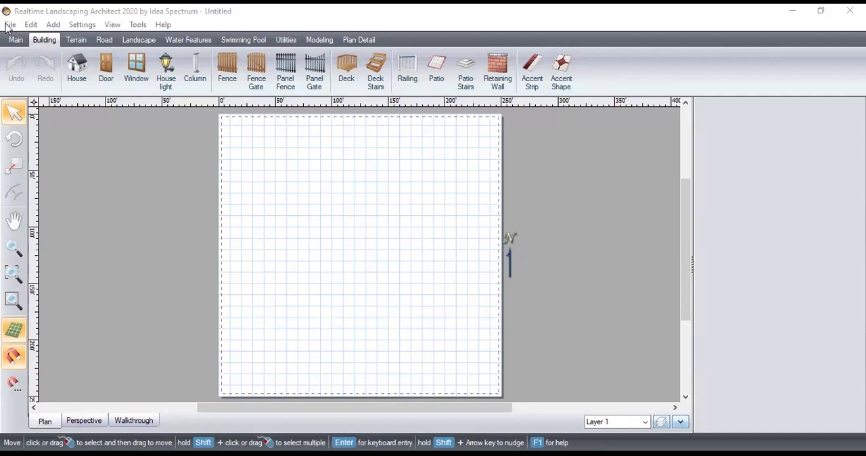
Open the MY project from the Desktop and examine its walled house and garden in perspective from closer up and at an angle
click(10, 25)
click(35, 54)
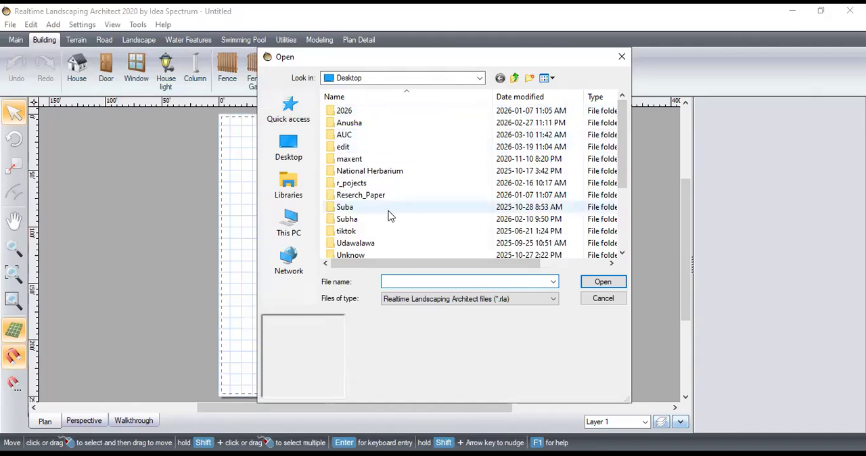
scroll(389, 215, down, 3)
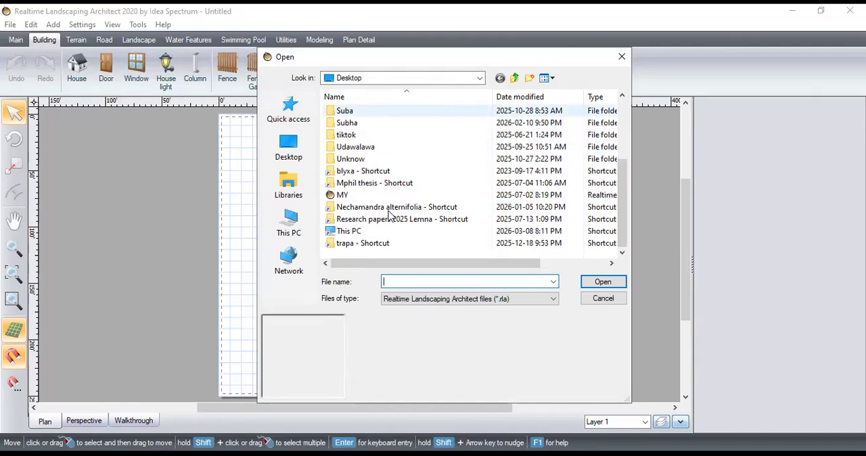
click(356, 195)
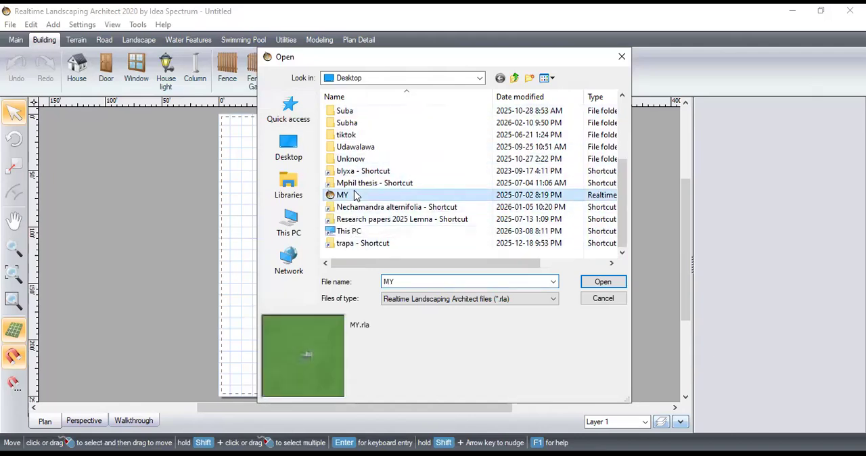
click(600, 283)
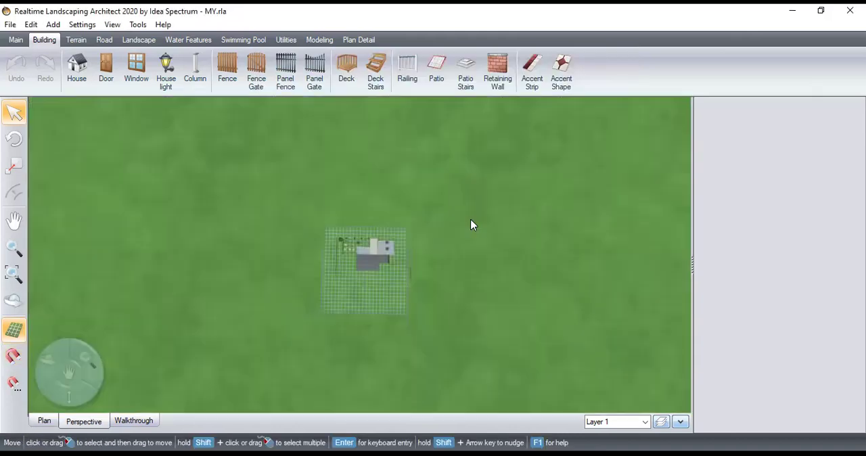
drag(82, 360, 410, 303)
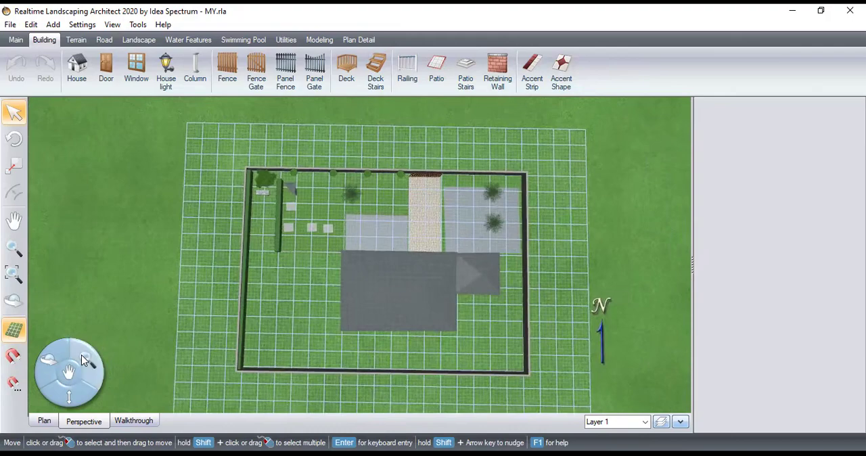
drag(49, 358, 450, 242)
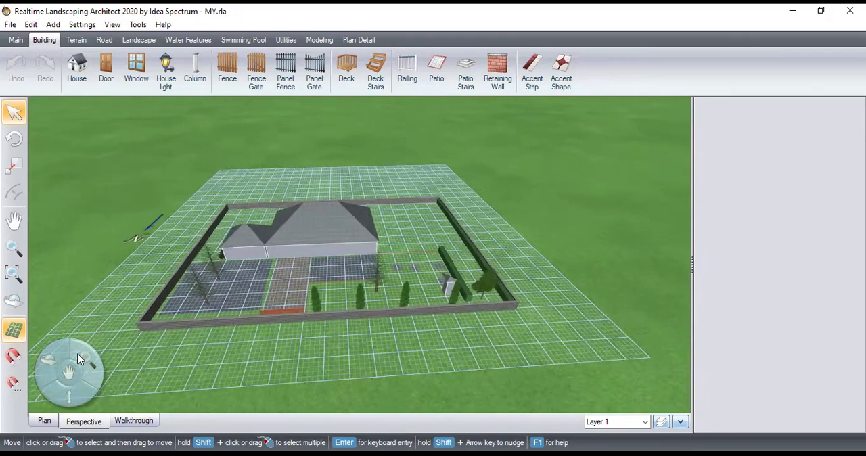
drag(69, 372, 110, 353)
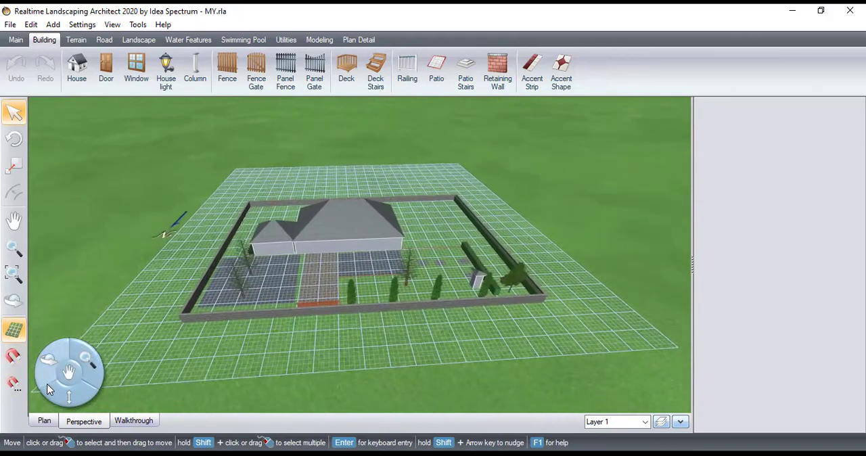
mouse_move(71, 398)
mouse_down()
mouse_move(58, 166)
mouse_move(33, 328)
mouse_move(672, 117)
mouse_move(667, 412)
mouse_move(71, 399)
mouse_up()
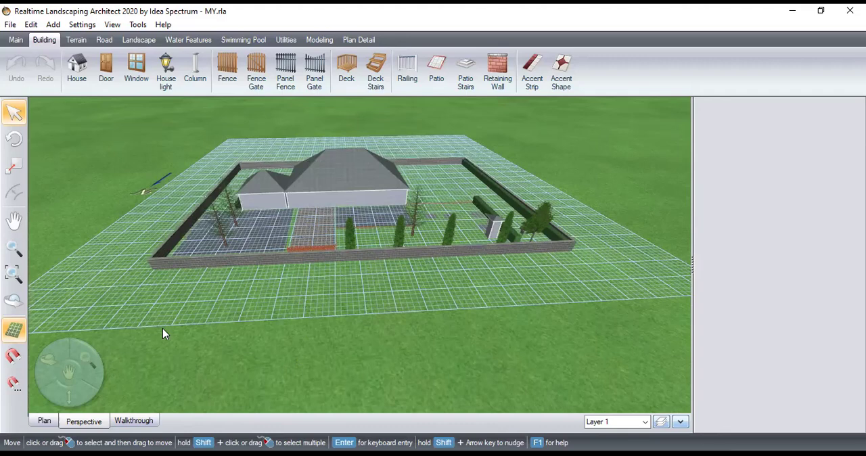
Start a blank project and draw a retaining wall about 190' along the plot's north side, 139'-6" down the east side and partway along the south
key(ctrl+n)
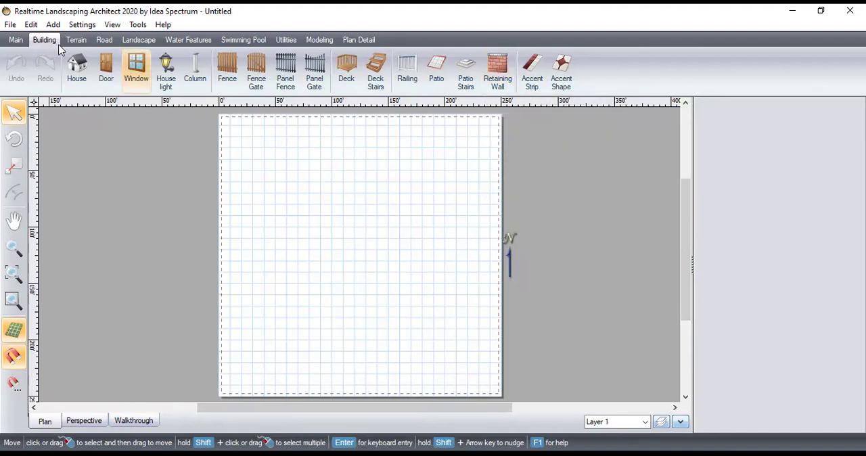
click(503, 74)
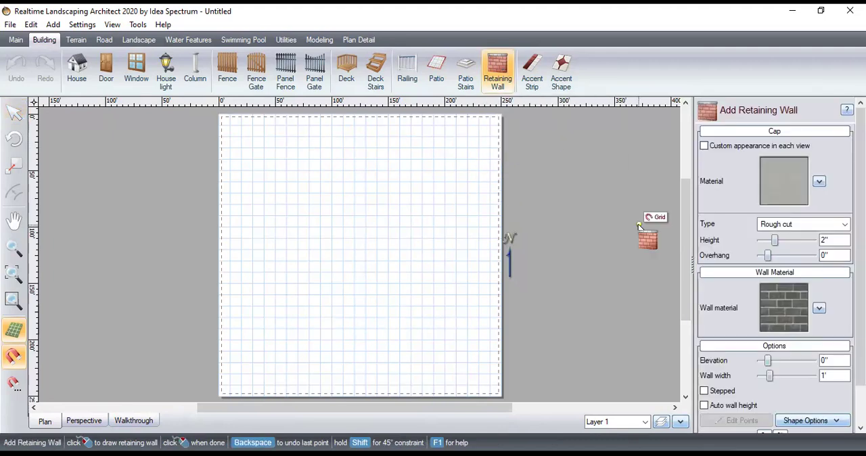
scroll(756, 366, down, 2)
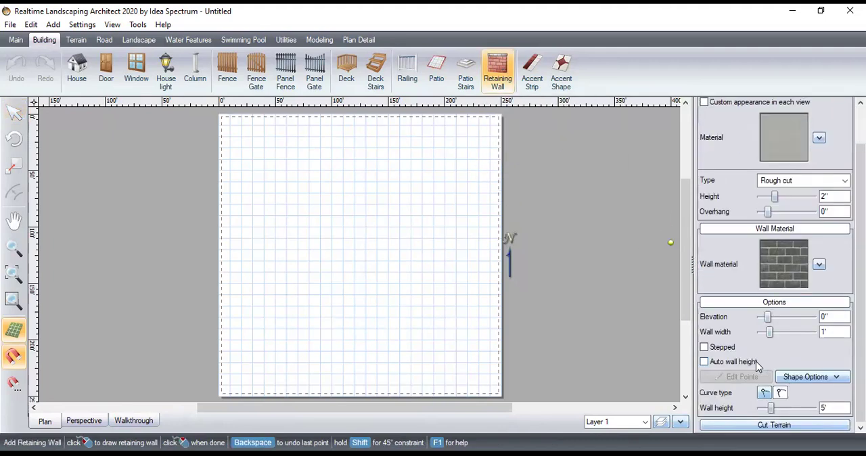
click(252, 148)
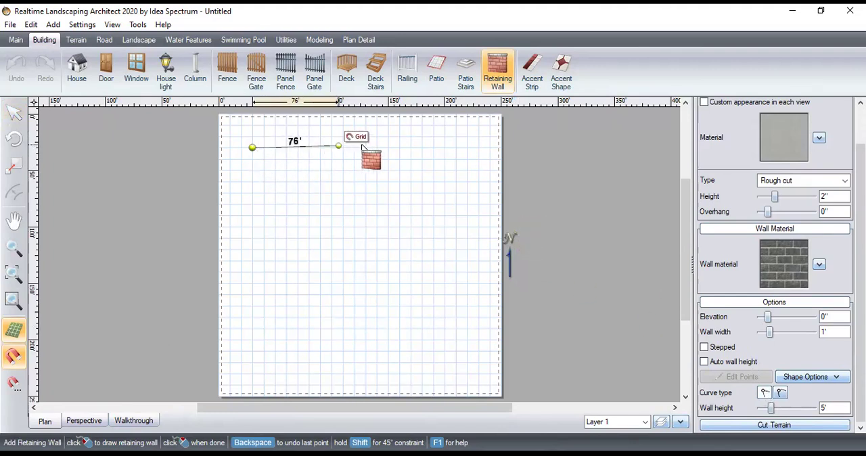
click(467, 147)
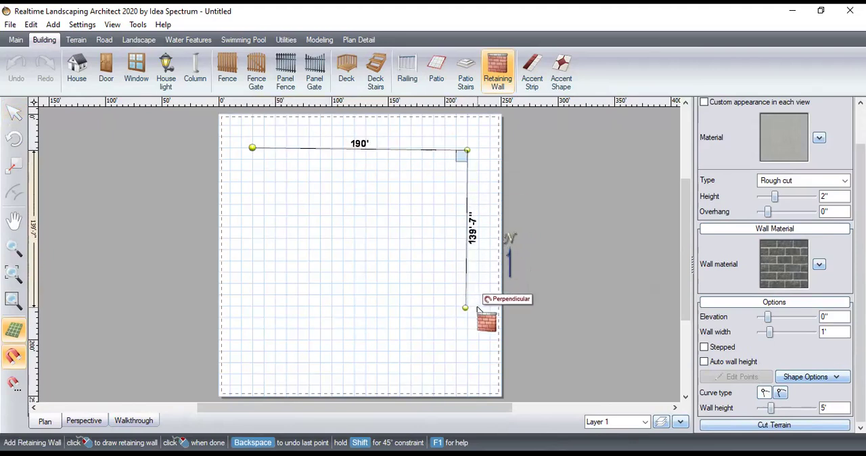
click(478, 309)
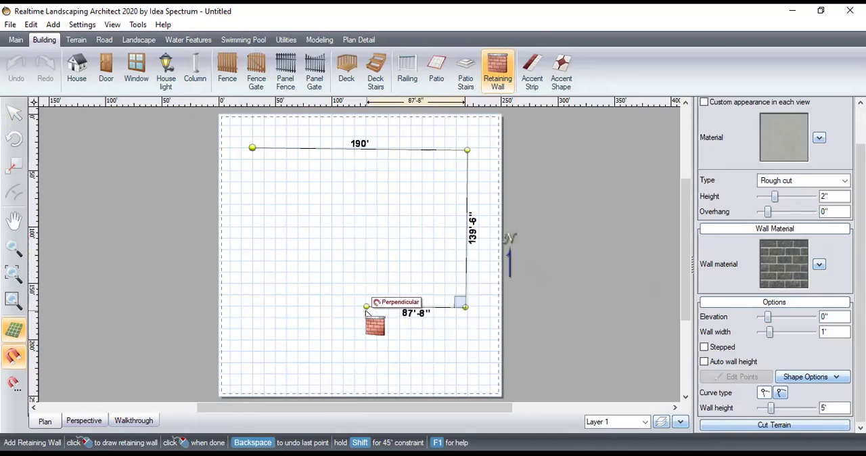
click(365, 308)
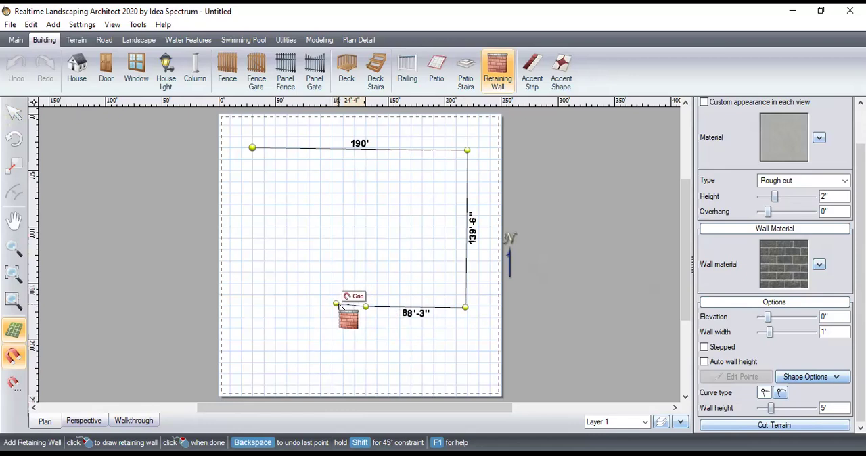
right_click(347, 308)
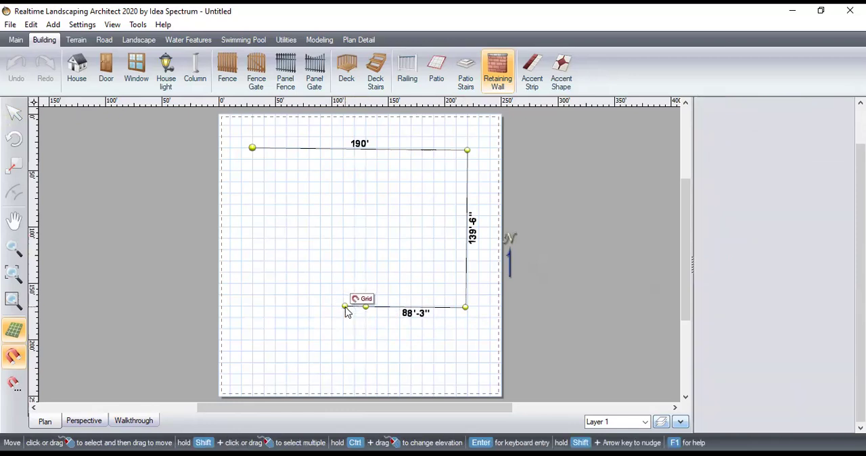
click(541, 327)
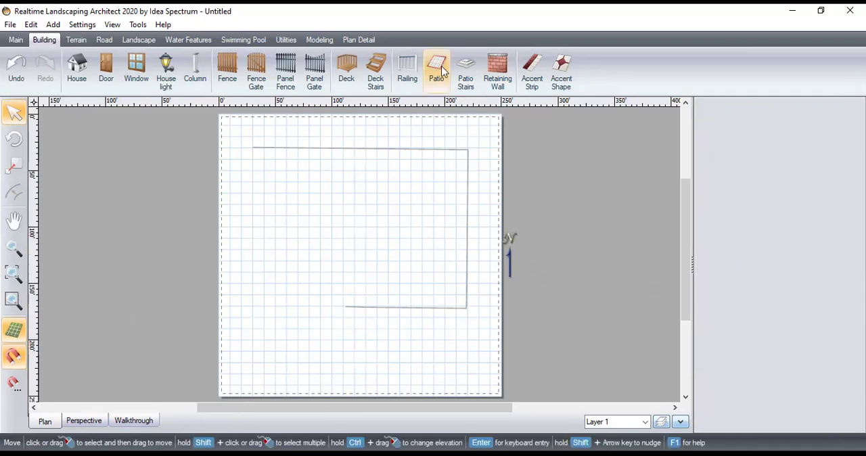
Draw a second retaining wall from the first one's start, about 142' down the west side and 49' along the south, leaving an entrance gap
click(498, 67)
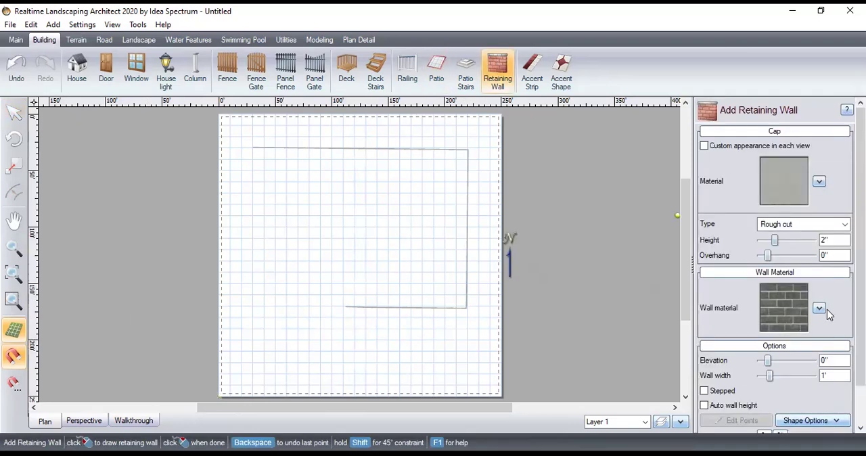
scroll(774, 378, down, 2)
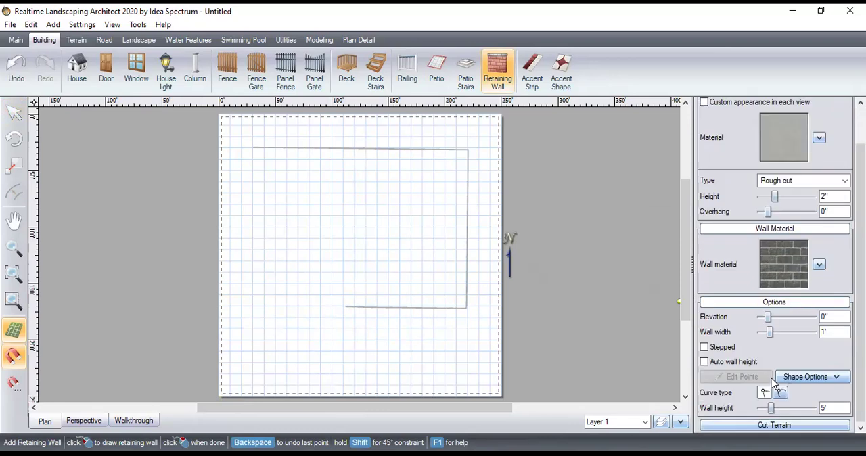
click(252, 147)
click(252, 308)
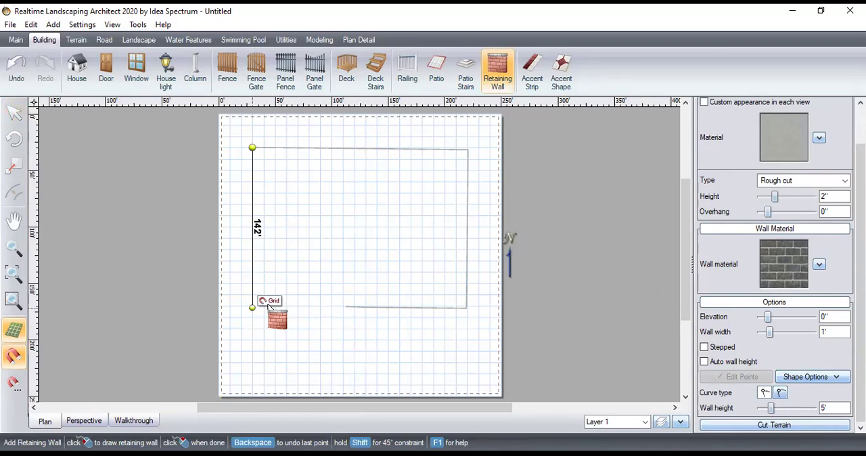
double_click(308, 308)
click(577, 316)
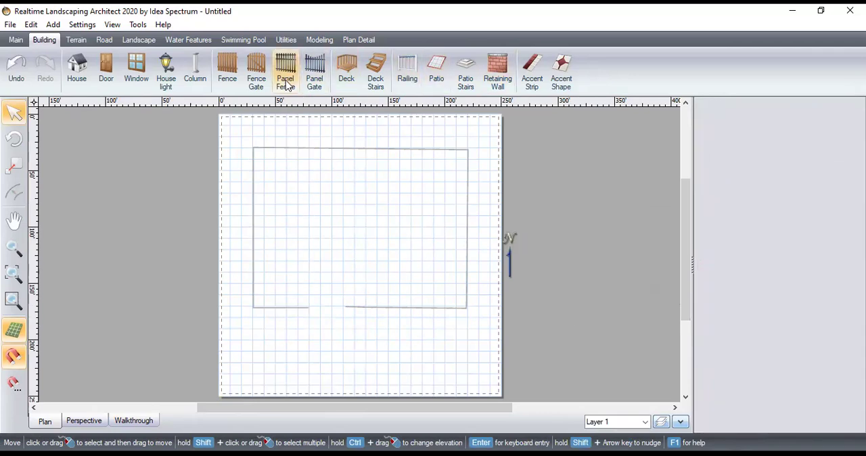
Try to add a fence gate and a panel gate for the entrance gap in the wall
click(232, 80)
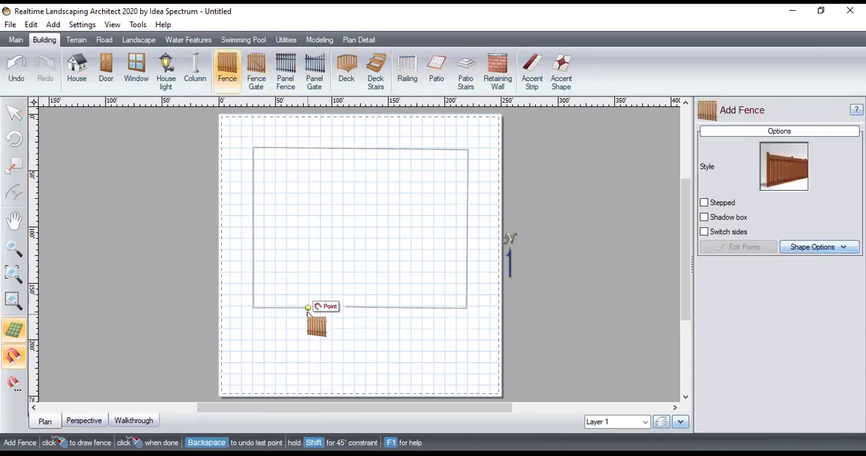
click(256, 76)
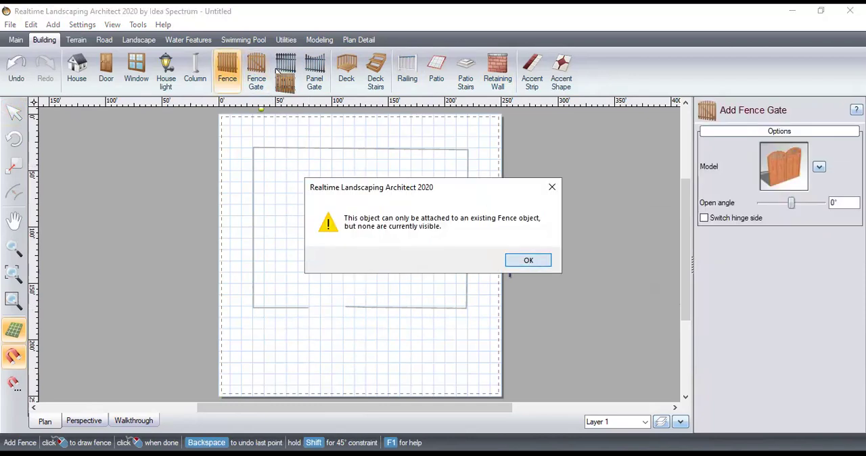
key(Return)
click(257, 77)
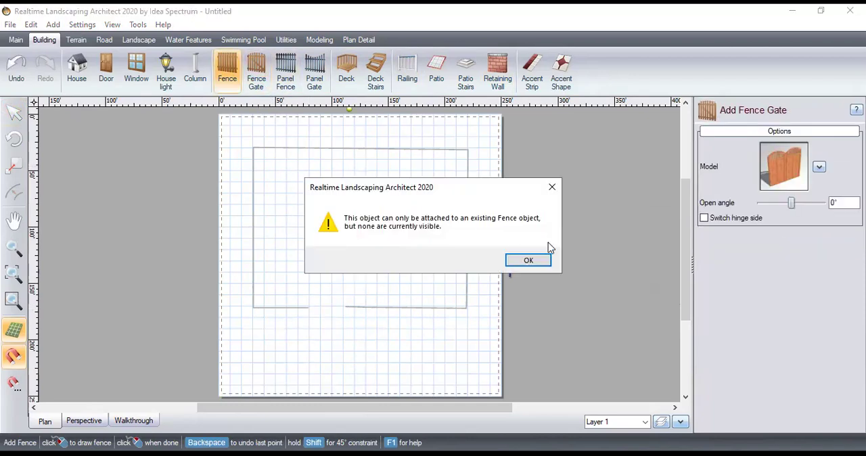
click(530, 261)
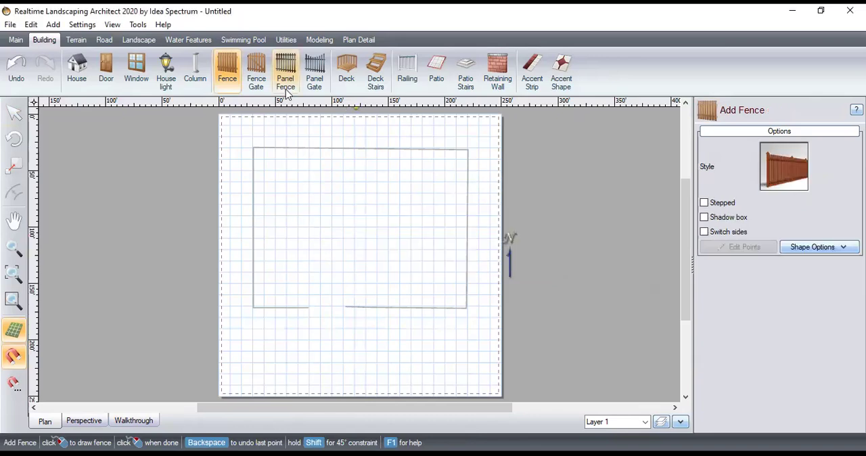
click(313, 71)
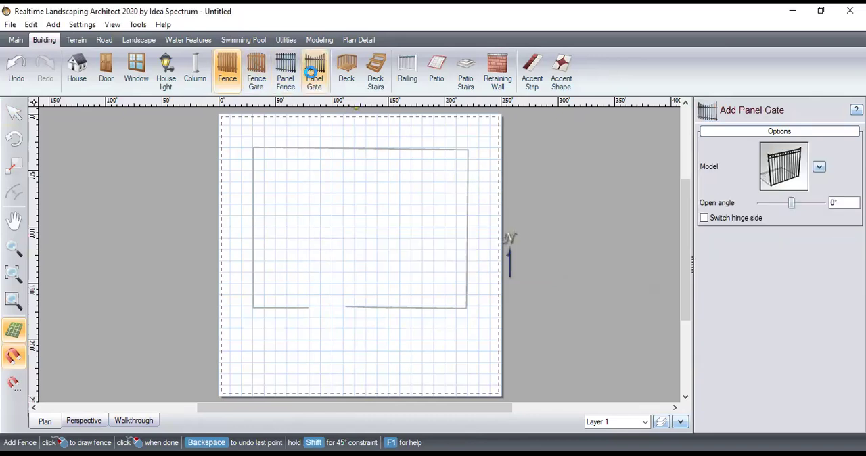
click(522, 260)
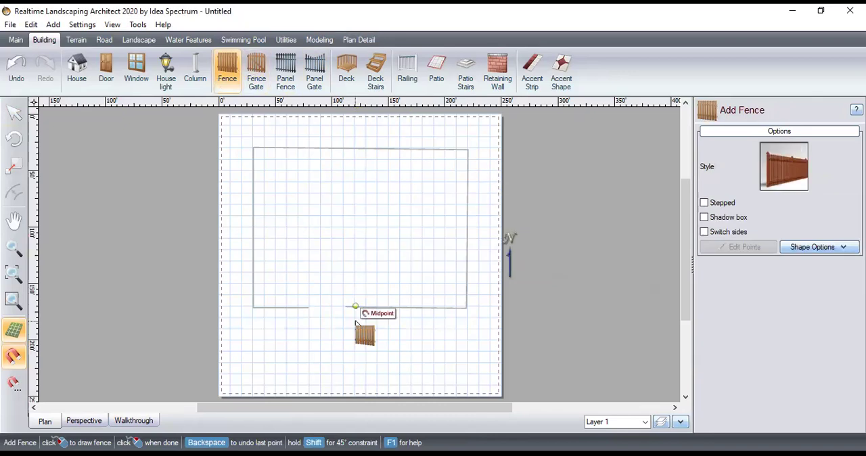
Draw a fence about 32'-8" long across the gap between the two retaining walls and check it in perspective before returning to the plan
click(308, 307)
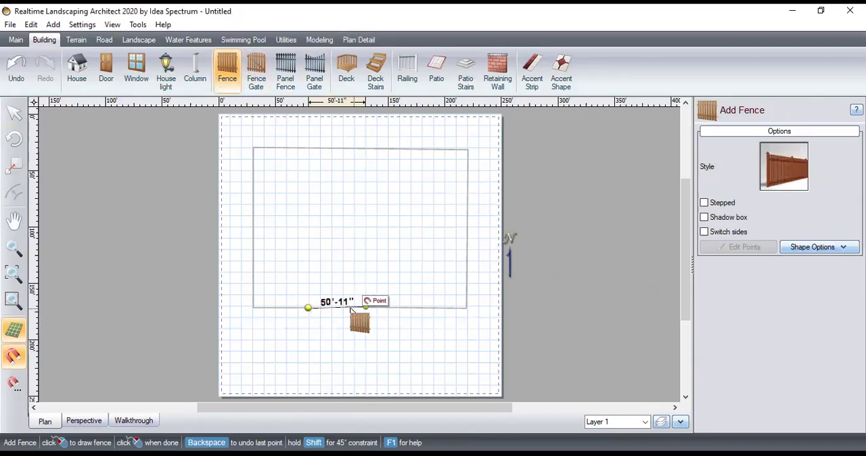
double_click(345, 307)
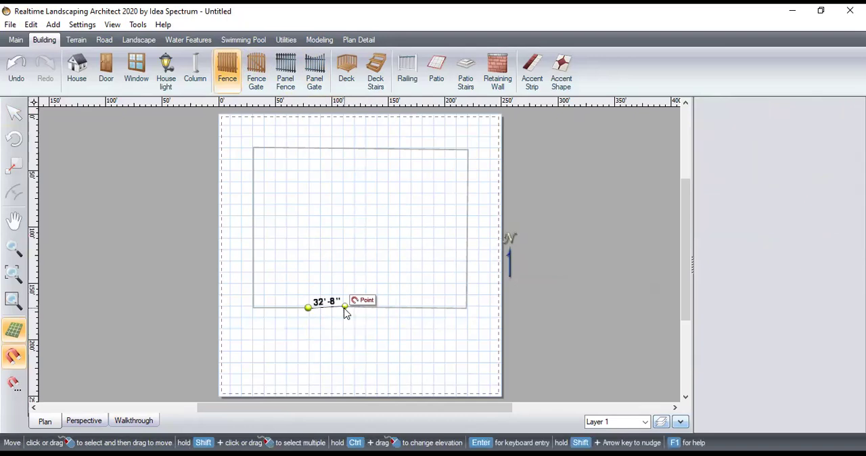
click(562, 334)
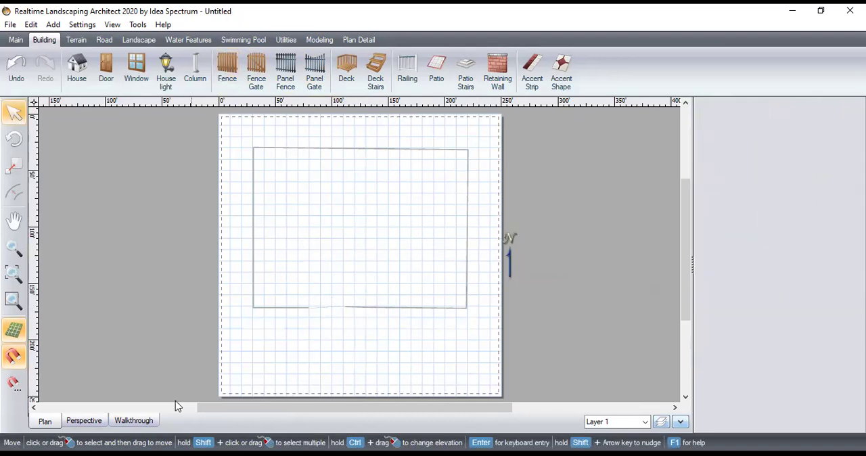
click(80, 426)
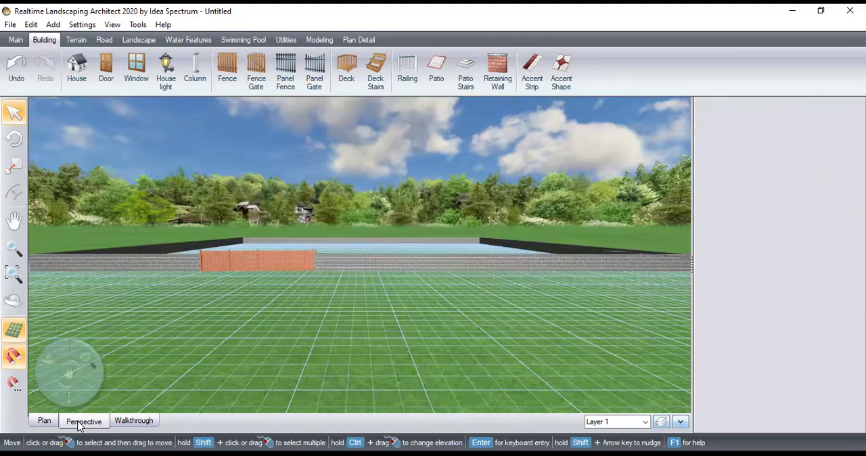
drag(49, 349, 105, 338)
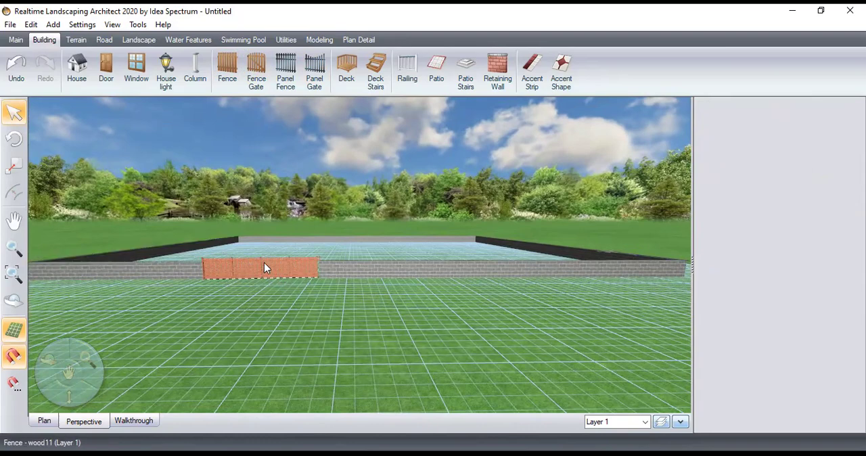
drag(68, 397, 67, 405)
key(F2)
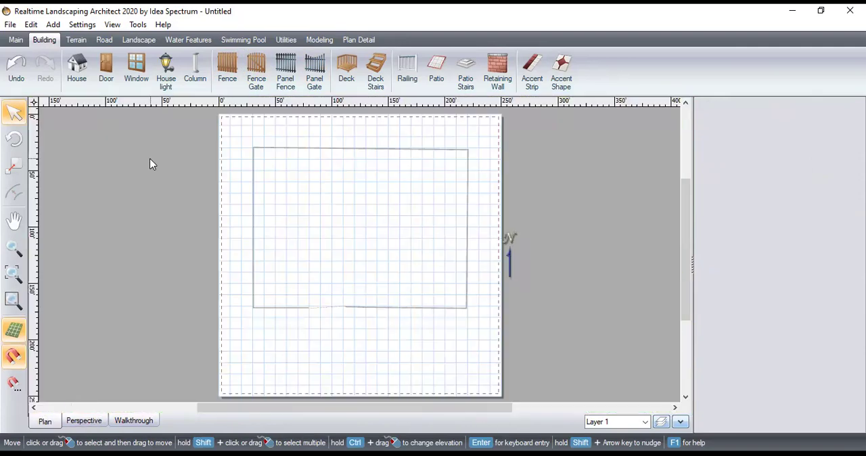
Draw a house inside the plot with walls about 52' north, 32' east and 36'-8" south, stepping in at the southwest corner
click(76, 70)
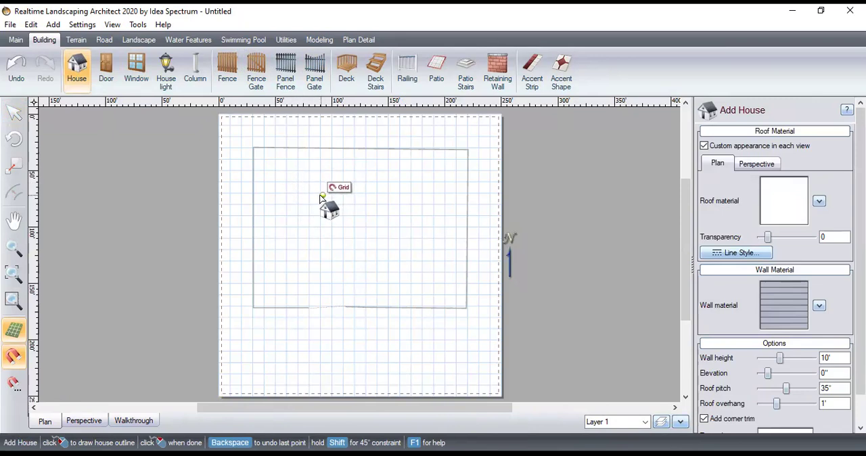
click(318, 193)
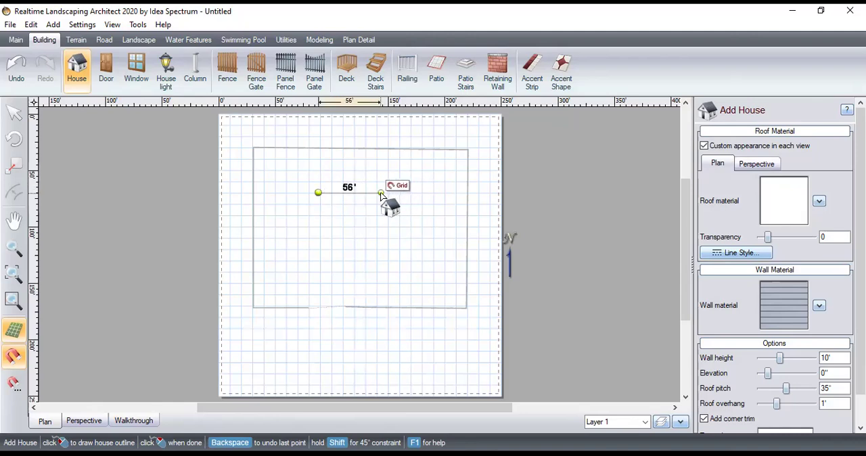
click(377, 194)
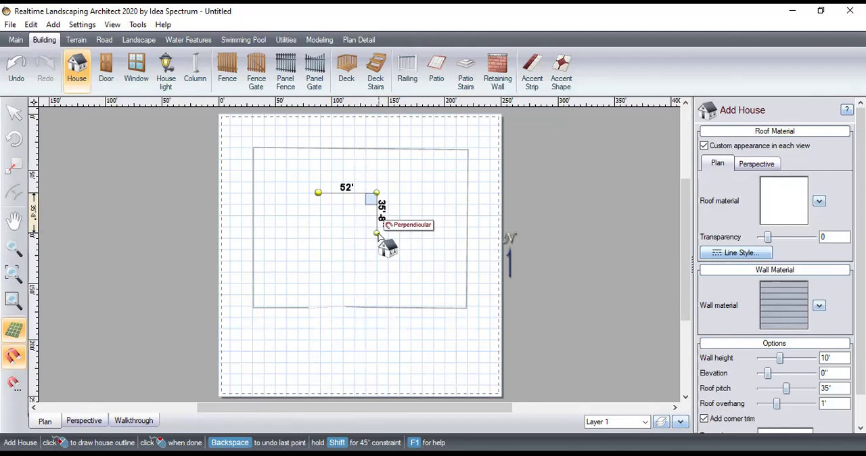
click(377, 229)
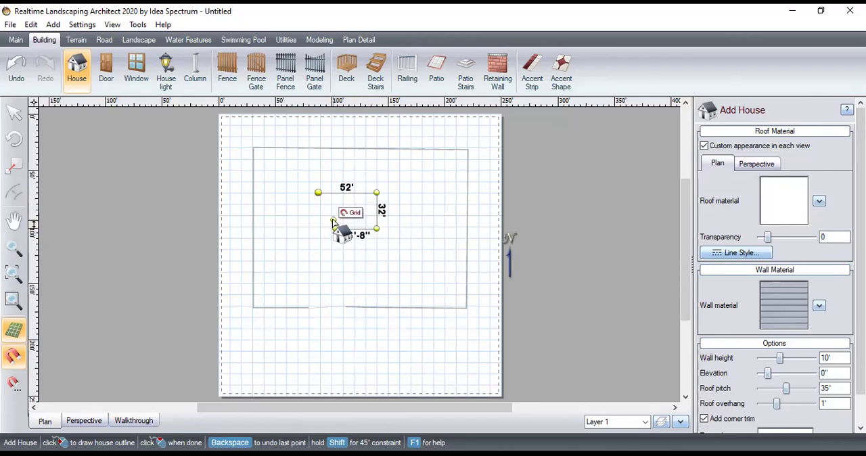
click(335, 229)
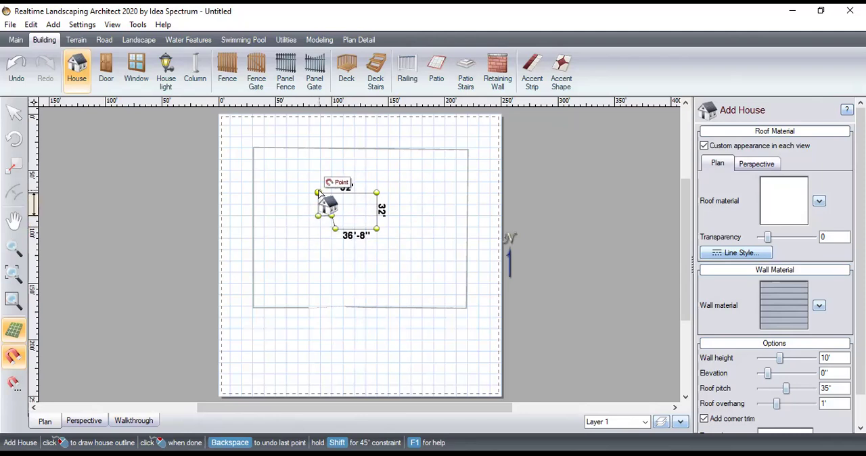
click(318, 193)
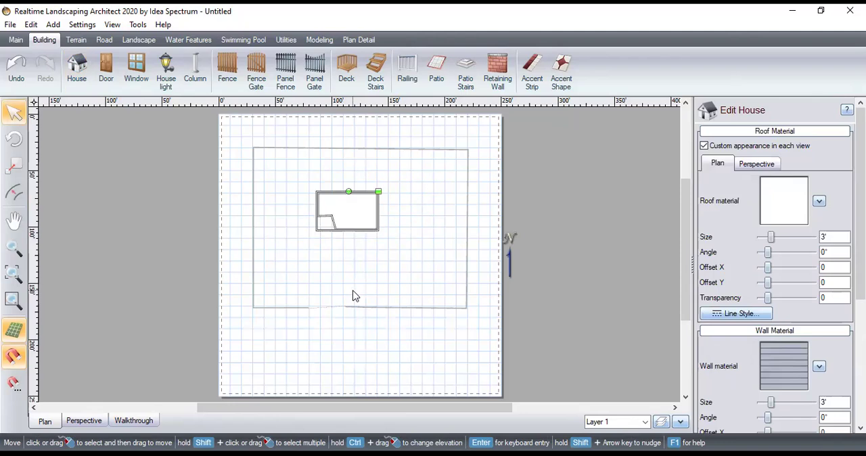
click(383, 279)
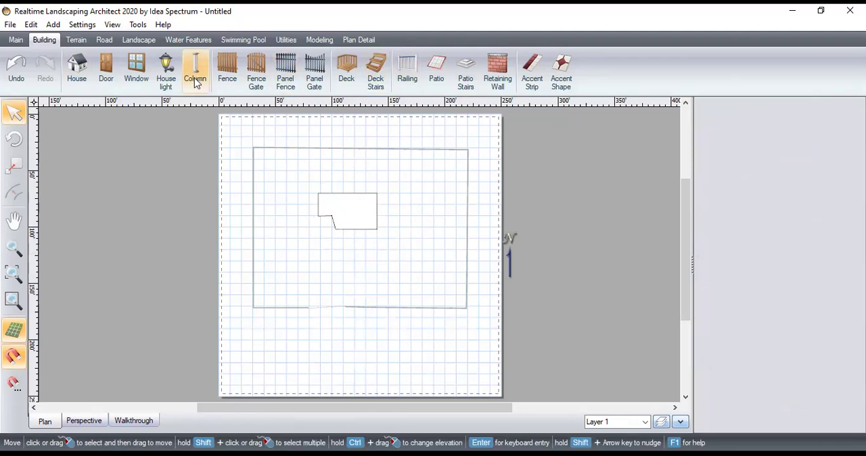
Draw a narrow U-shaped hedge east of the house, open to the north, with two arms about 78' long
click(79, 42)
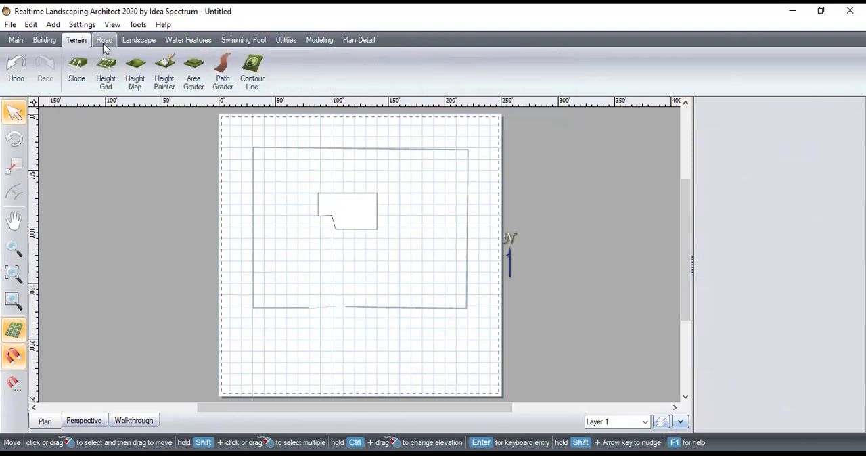
click(103, 43)
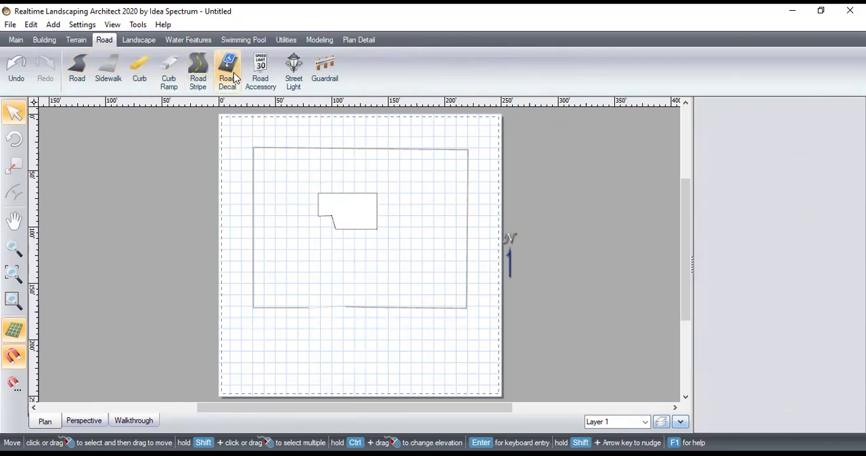
click(135, 42)
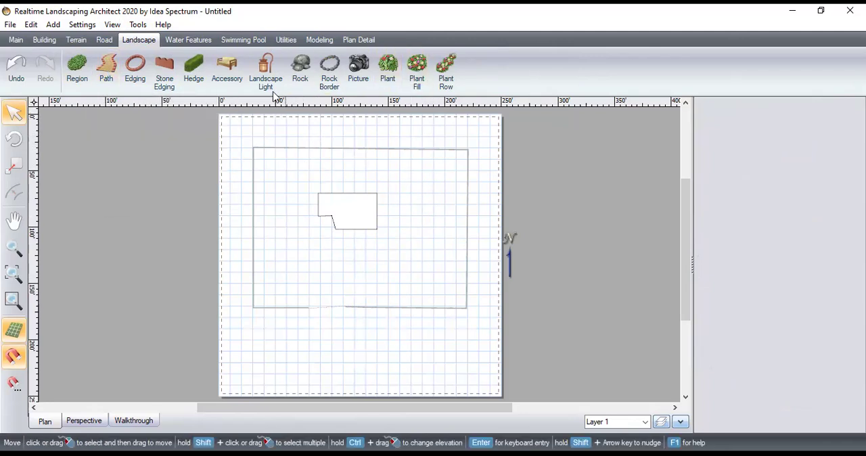
click(191, 79)
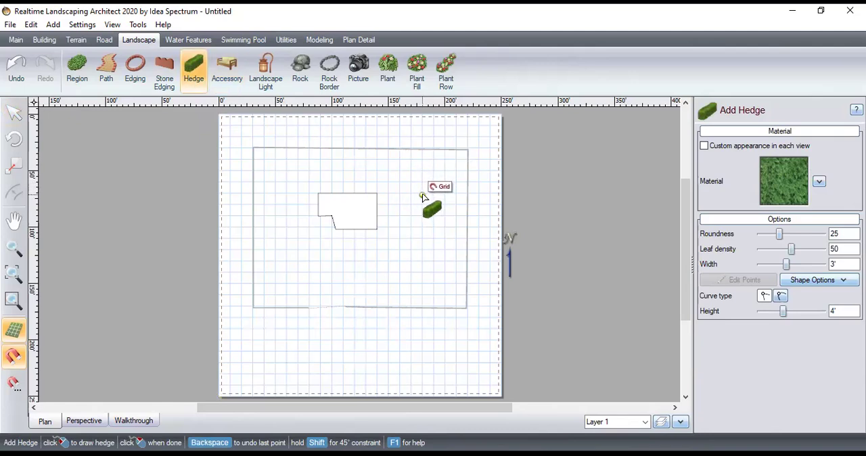
click(411, 194)
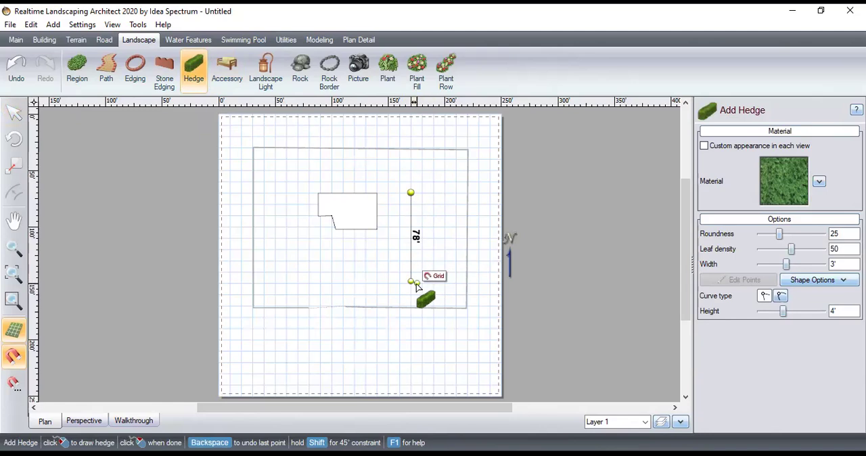
click(411, 282)
click(431, 281)
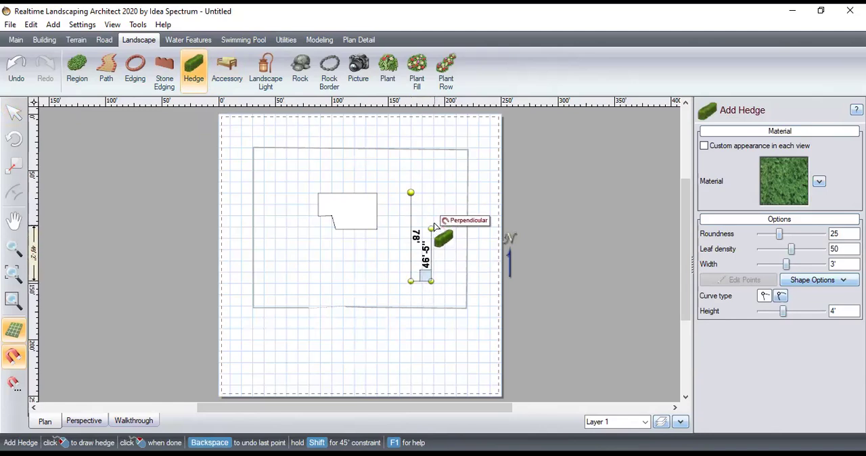
click(431, 194)
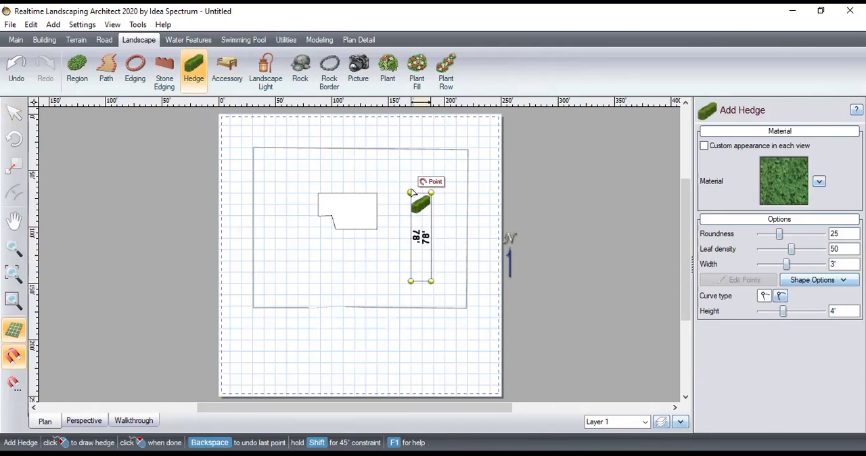
double_click(411, 193)
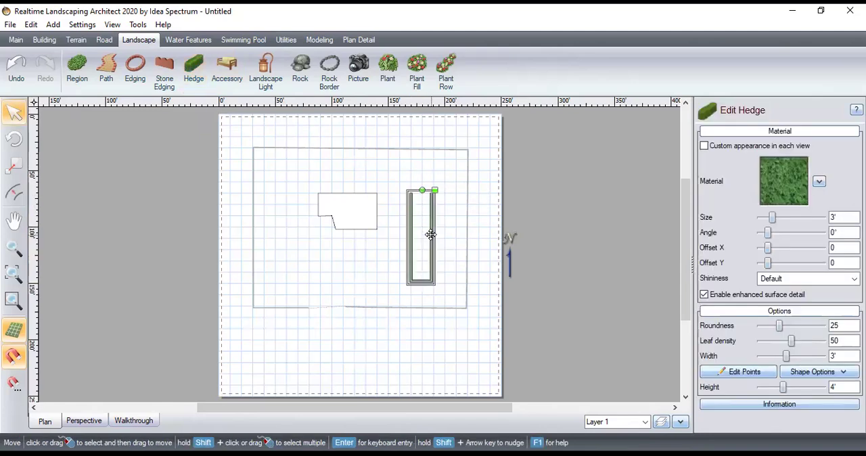
click(437, 370)
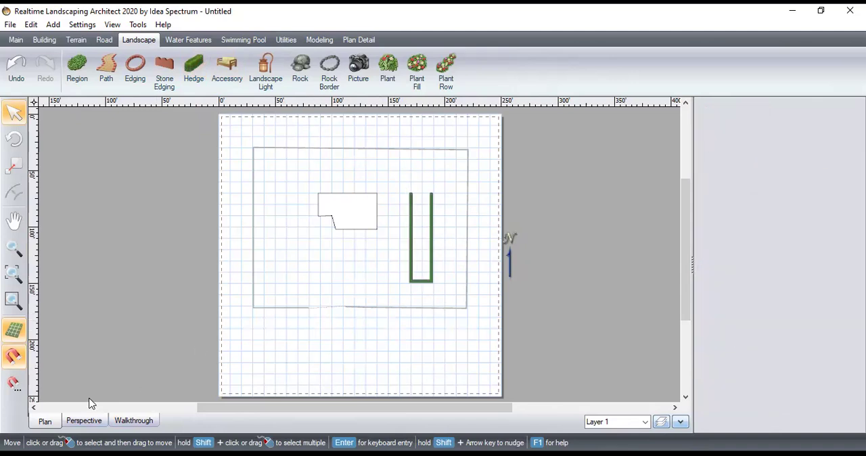
Inspect the U-shaped hedge in perspective and change its material to Amur River Hedge
click(84, 421)
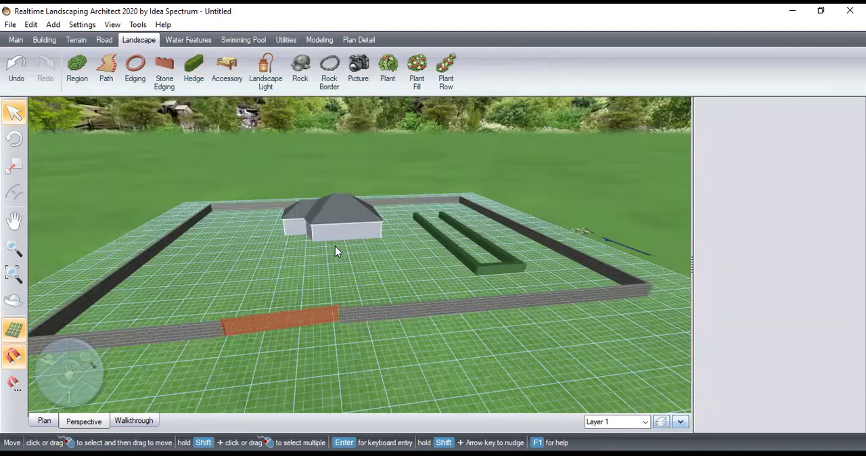
drag(49, 362, 485, 323)
click(200, 305)
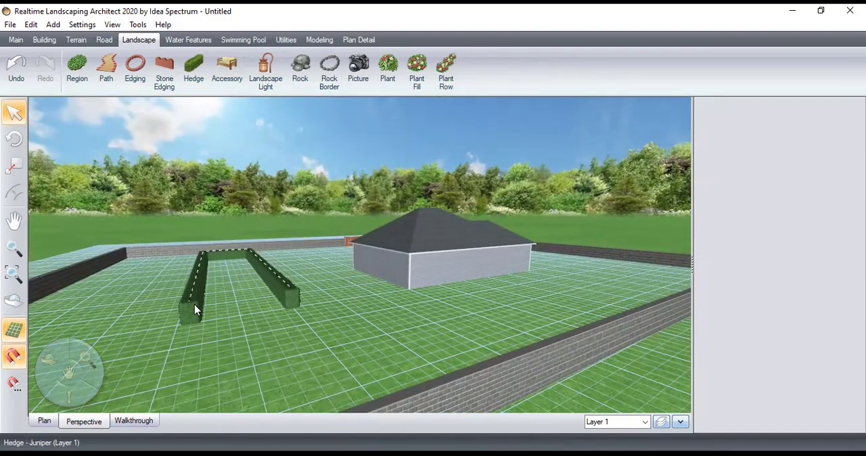
click(195, 310)
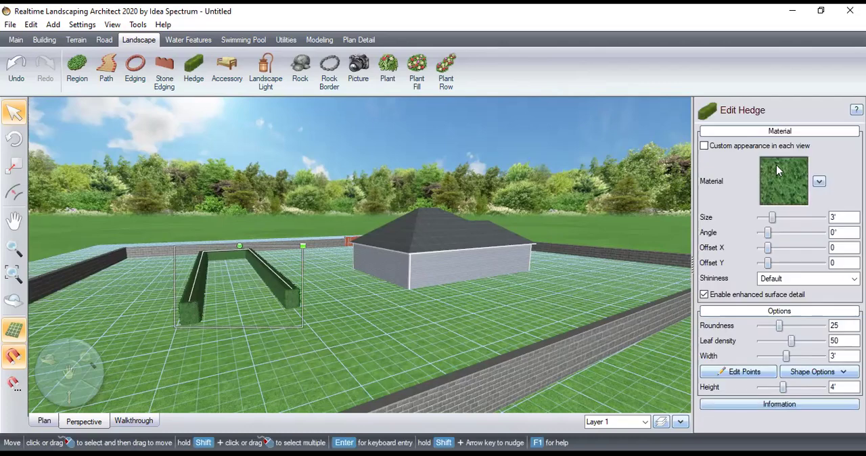
click(819, 181)
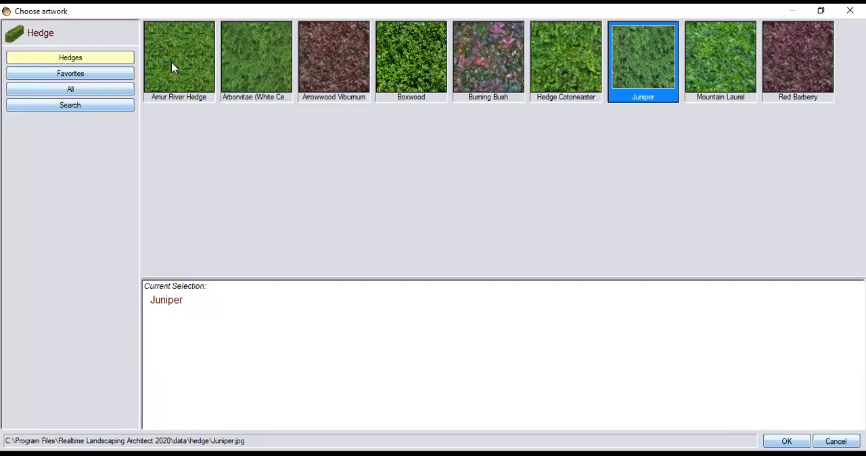
click(173, 68)
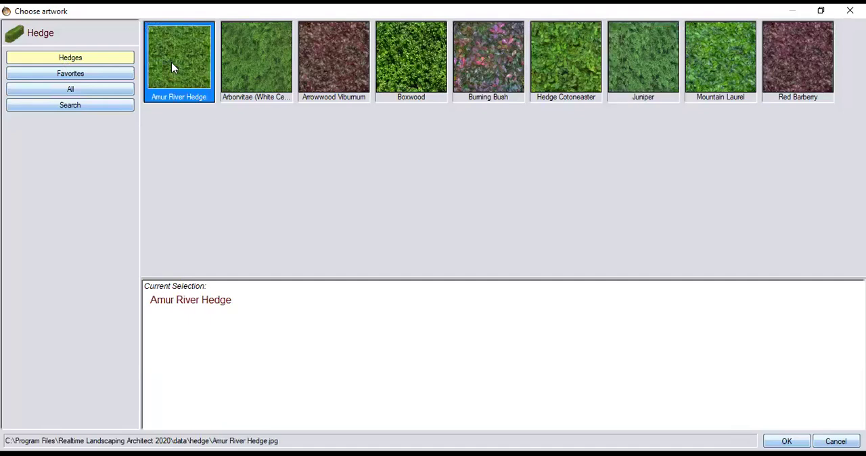
click(408, 69)
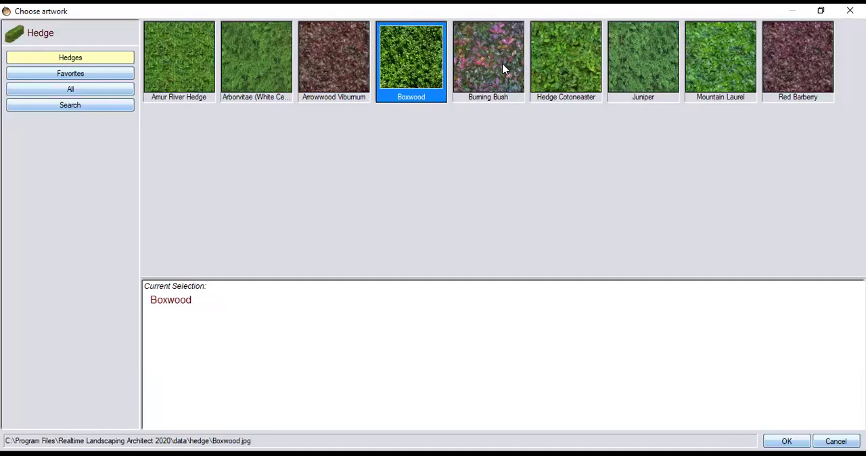
click(696, 55)
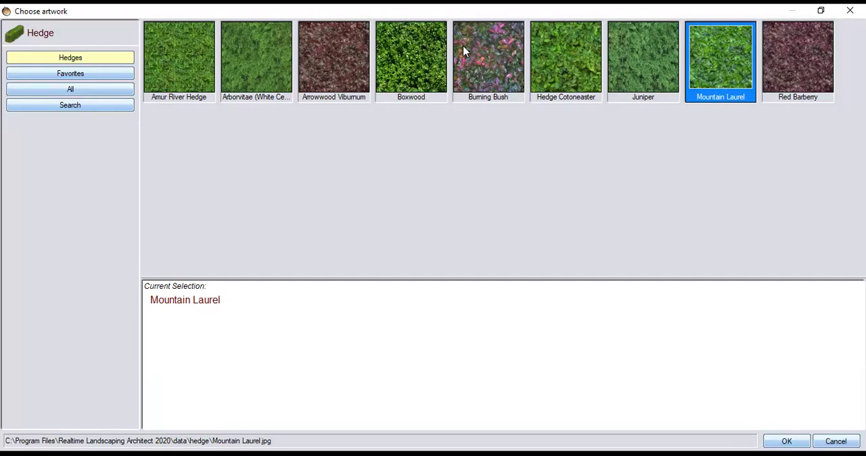
click(186, 63)
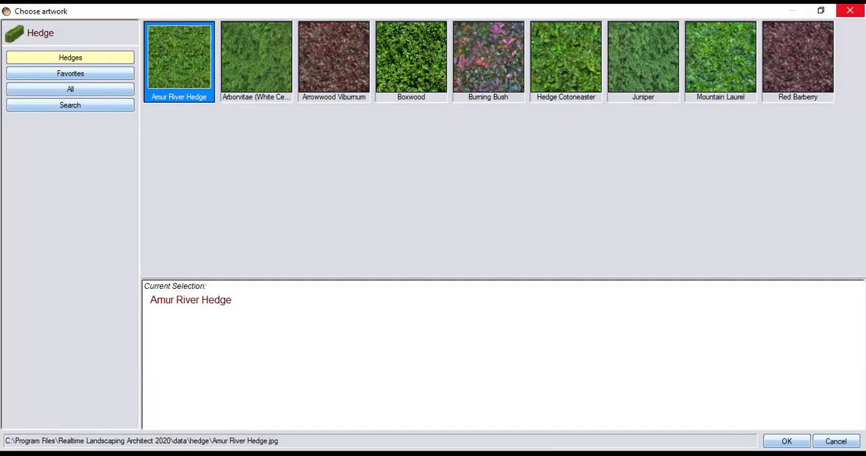
click(850, 10)
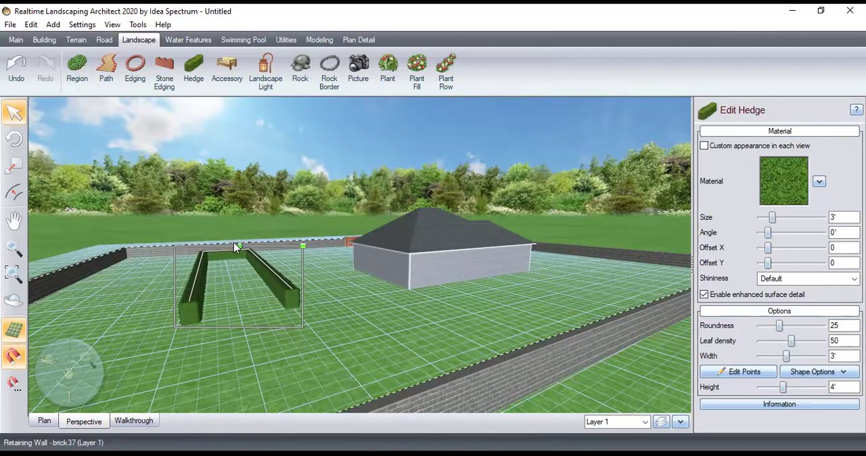
Try enlarging the U-shaped hedge in perspective, then delete it and return to the plan
drag(302, 246, 330, 187)
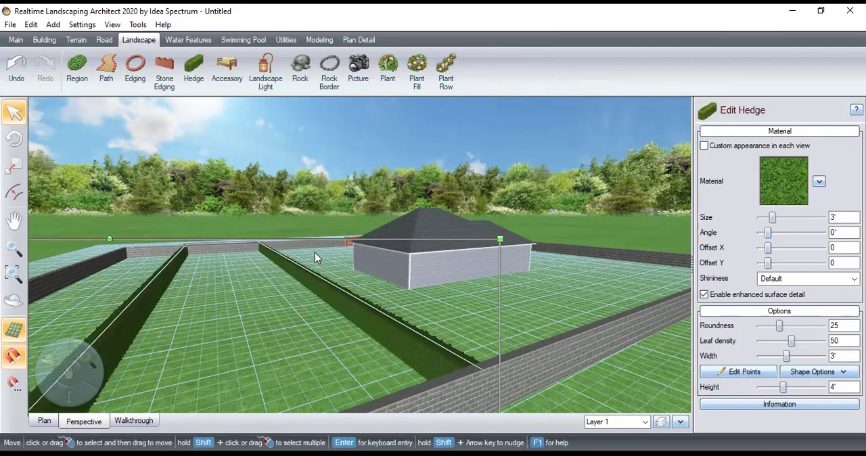
key(Delete)
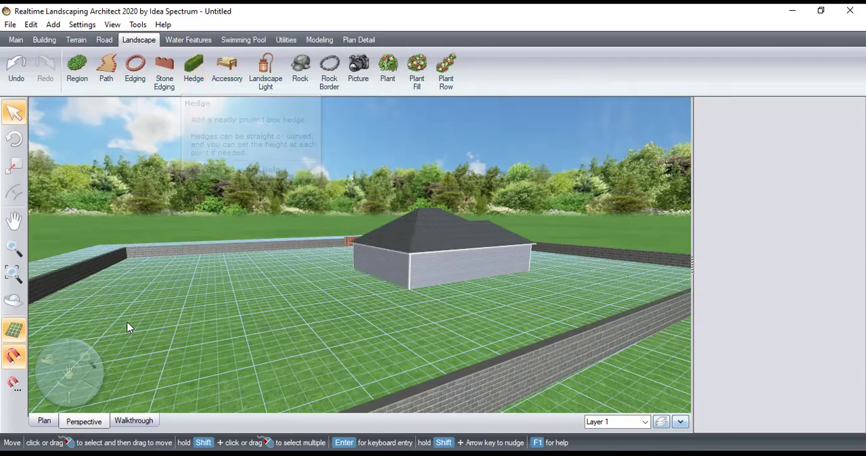
click(45, 420)
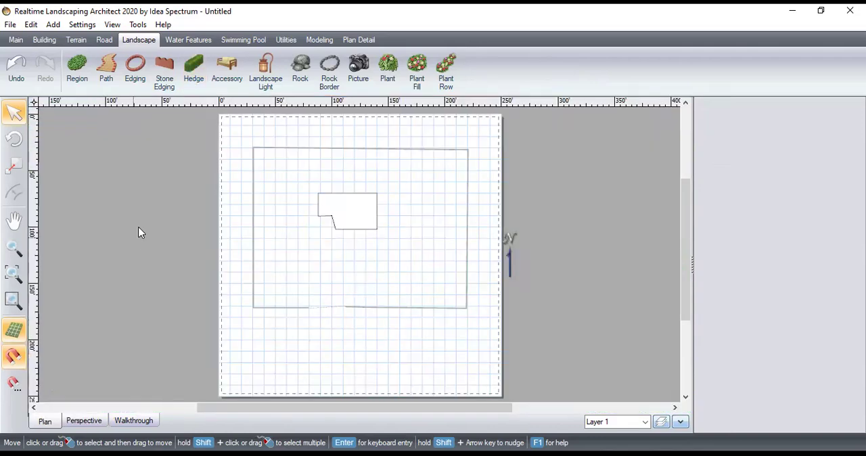
Draw a straight north-south hedge about 88' long between the house and the east retaining wall
click(195, 67)
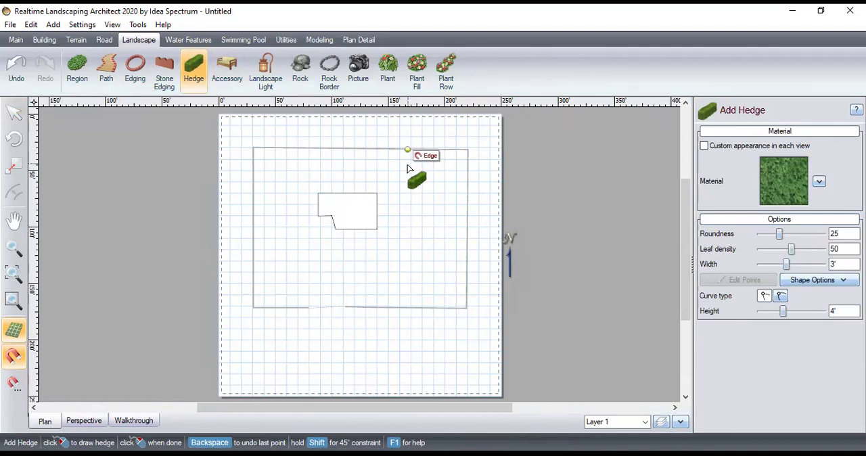
click(422, 283)
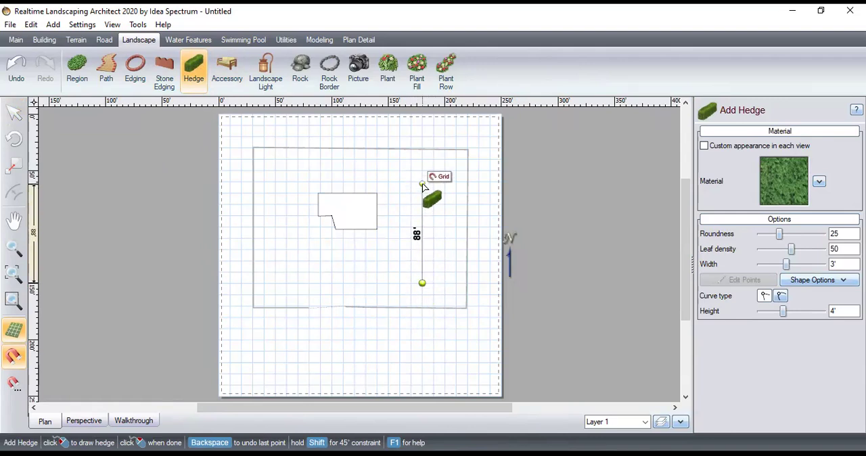
click(422, 183)
right_click(422, 182)
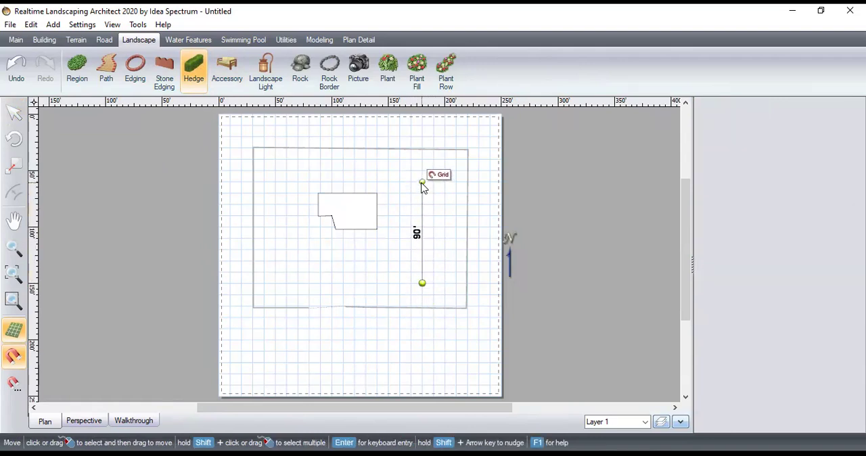
click(587, 282)
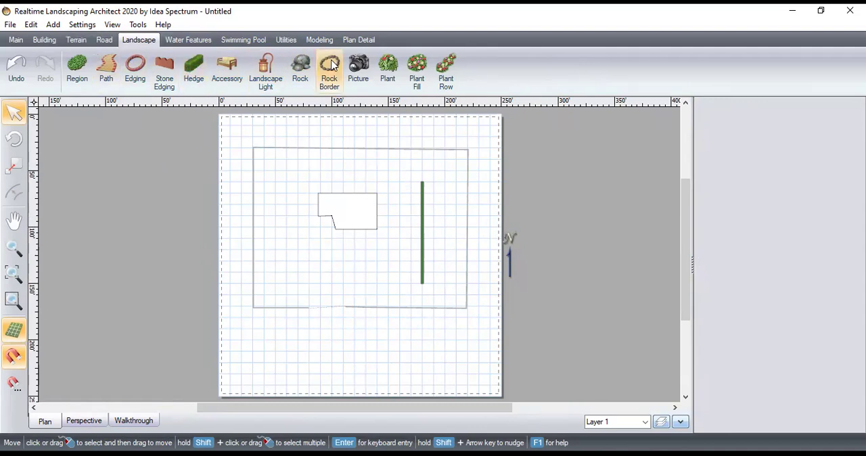
Start adding a plant and browse the UltraRes trees and shrubs, previewing Pseudotsuga macrocarpa
click(388, 68)
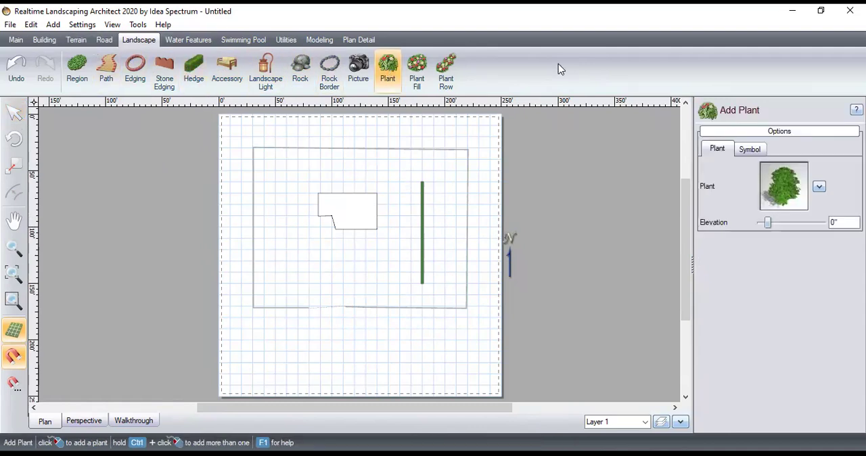
click(818, 186)
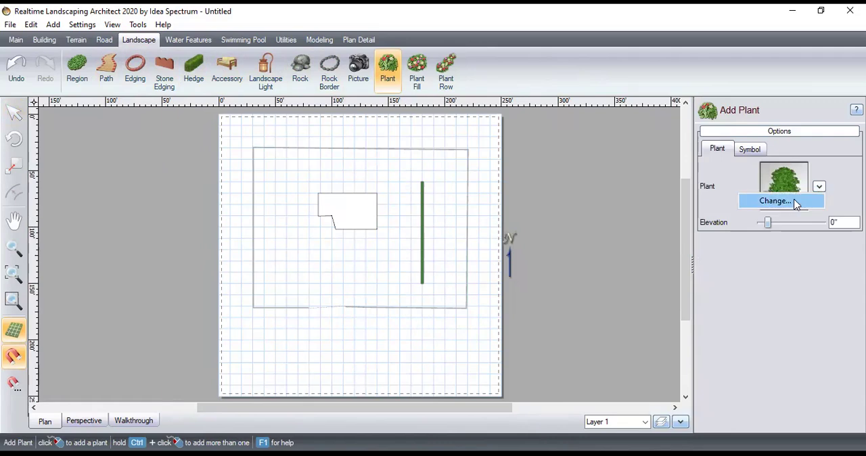
click(792, 202)
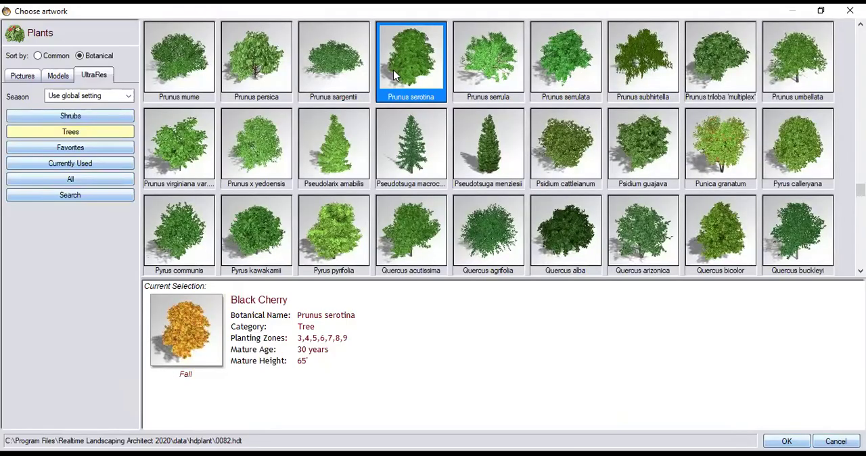
click(400, 166)
scroll(400, 166, down, 10)
scroll(401, 167, up, 20)
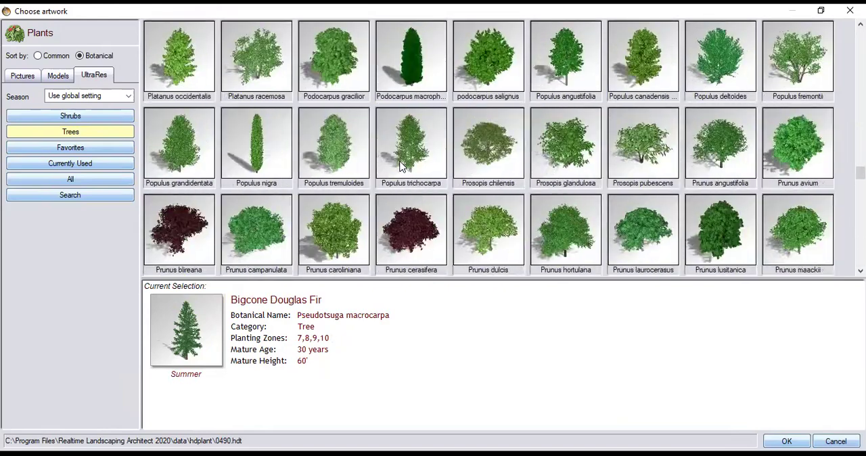
click(81, 117)
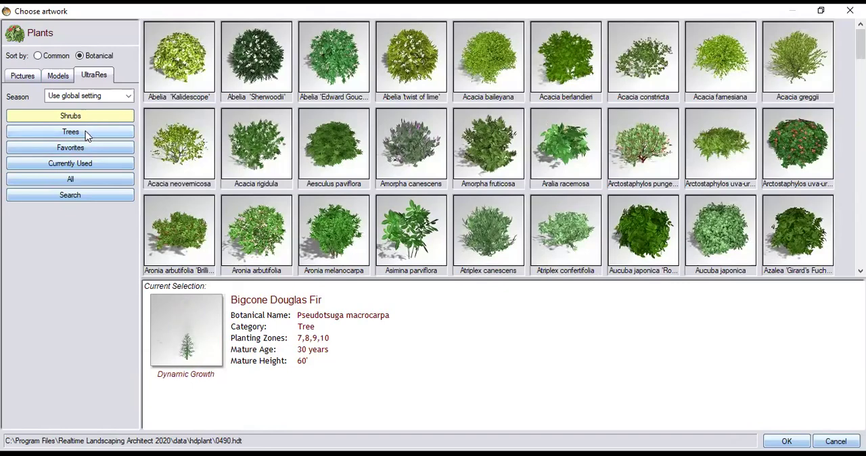
click(86, 132)
click(97, 120)
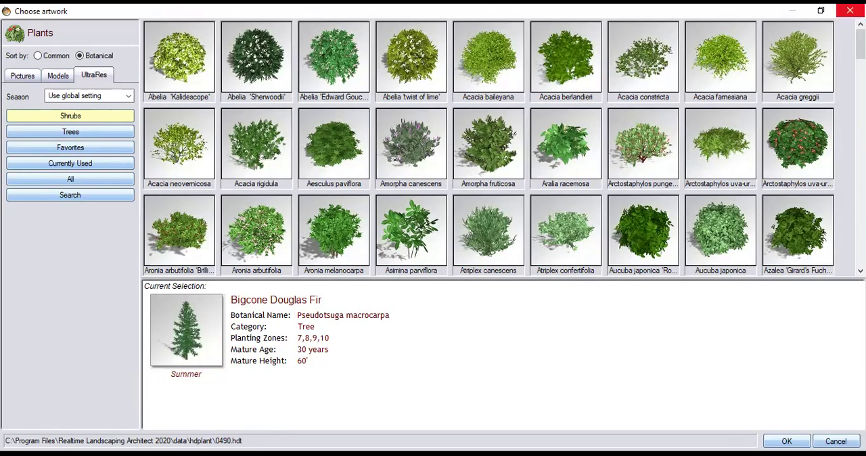
click(849, 10)
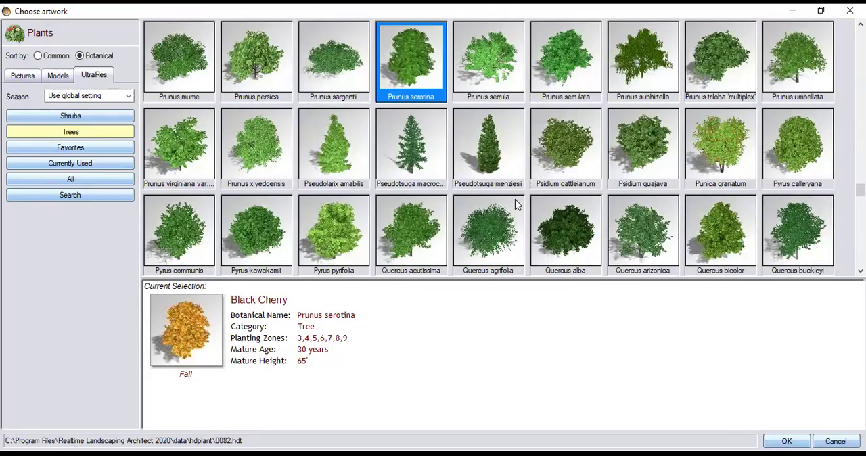
Choose the Douglas Fir (Pseudotsuga menziesii) and place one southeast of the house, just inside the south wall
click(495, 133)
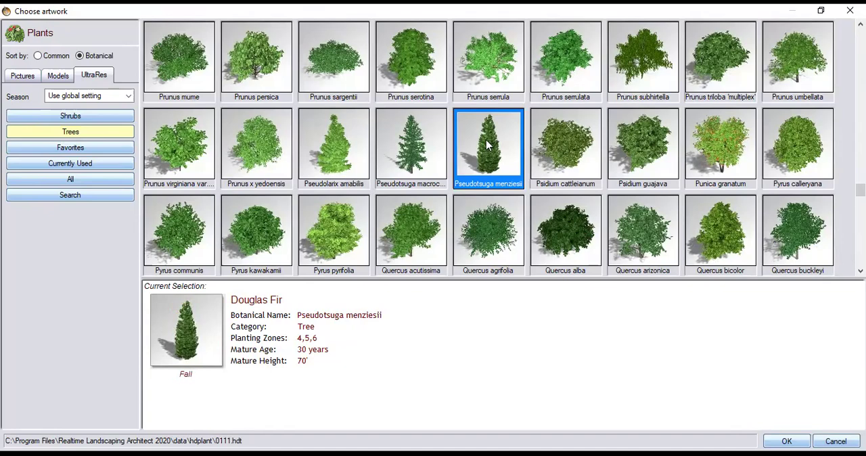
key(Return)
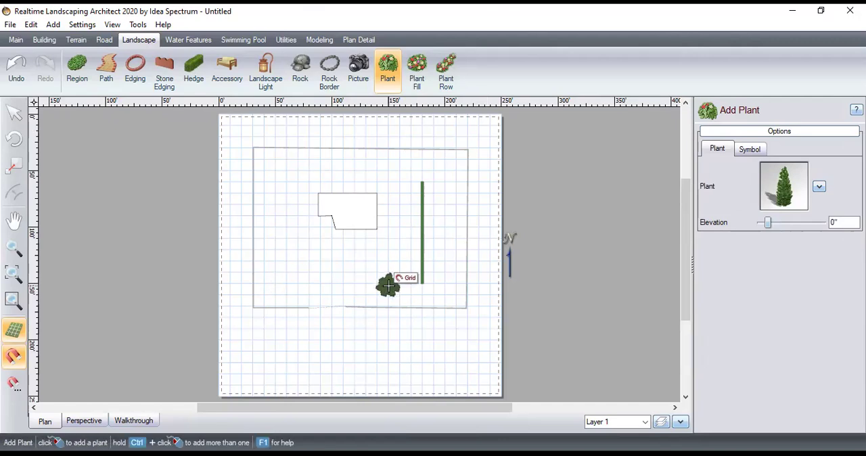
click(378, 287)
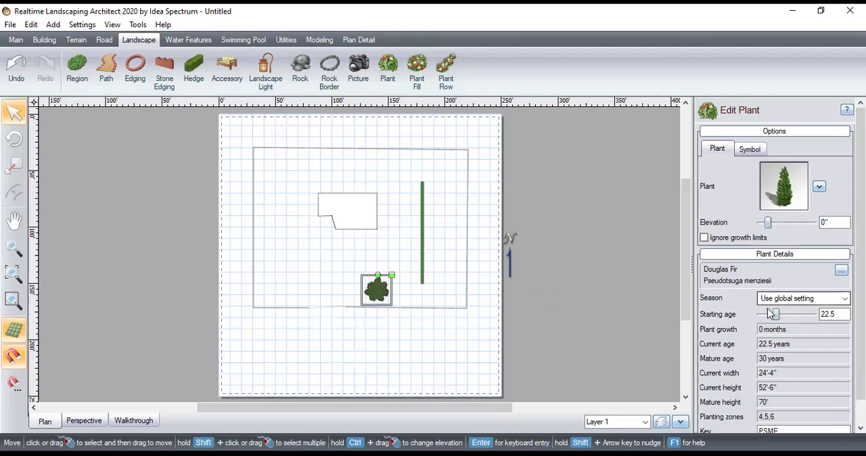
Try starting ages of 100 and 28.8 years for the Douglas Fir
drag(776, 314, 812, 314)
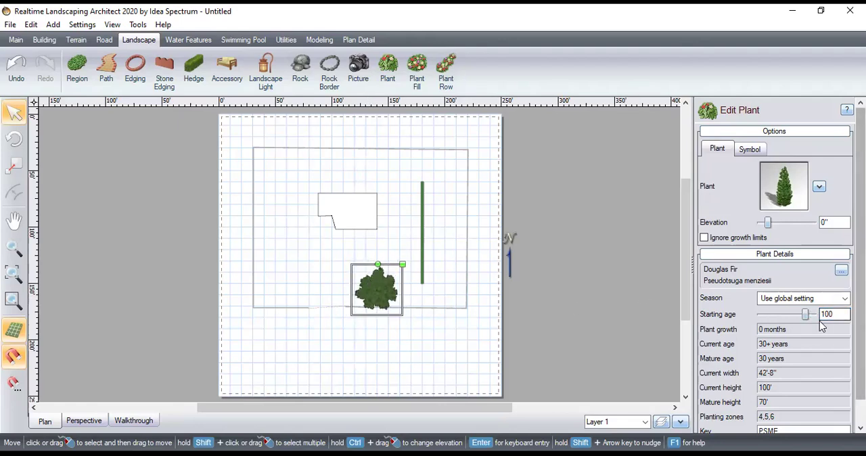
drag(805, 314, 779, 314)
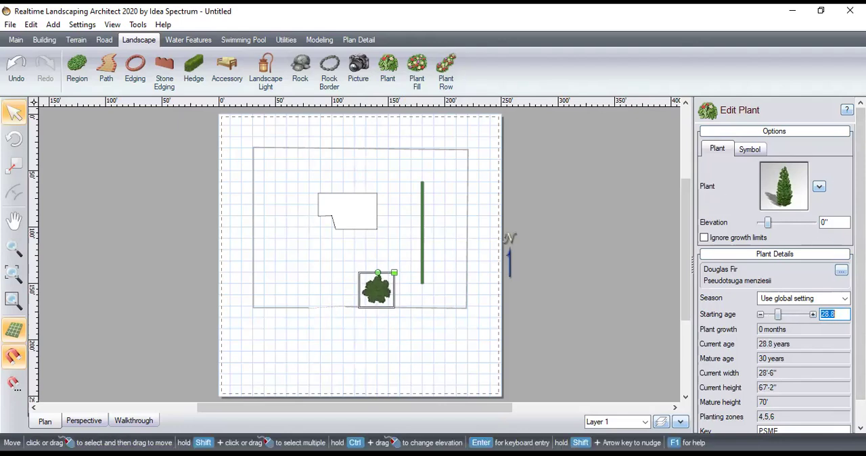
scroll(834, 223, down, 1)
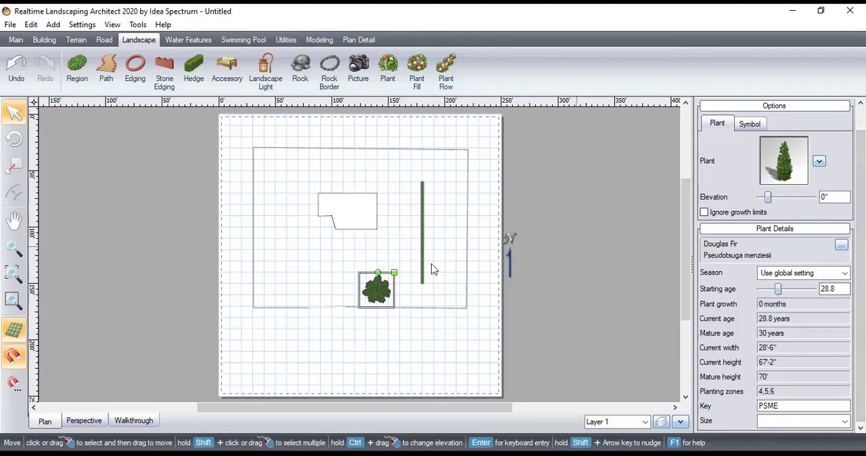
Inspect the Douglas Fir in perspective and reduce its starting age to 11.9 years
click(79, 424)
drag(67, 363, 357, 379)
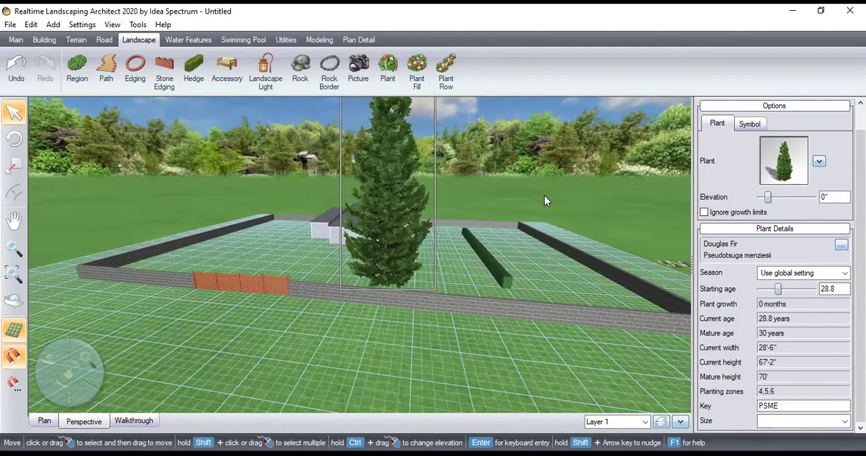
mouse_move(778, 288)
mouse_down()
mouse_move(761, 289)
mouse_move(771, 291)
mouse_up()
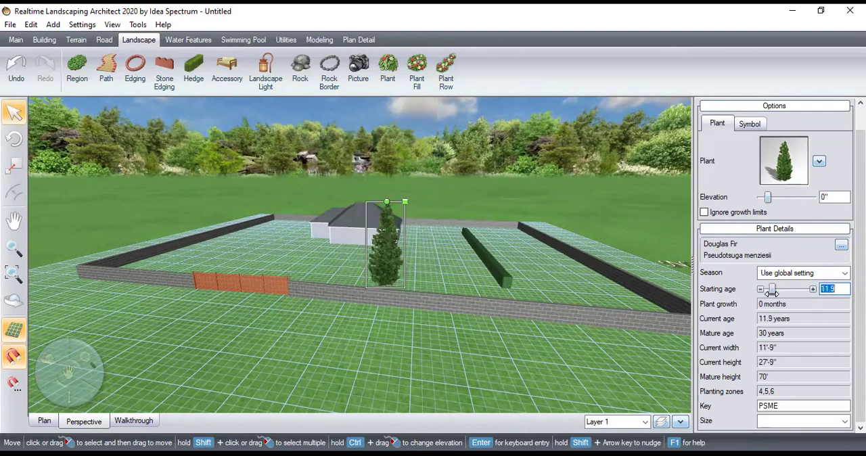
click(455, 313)
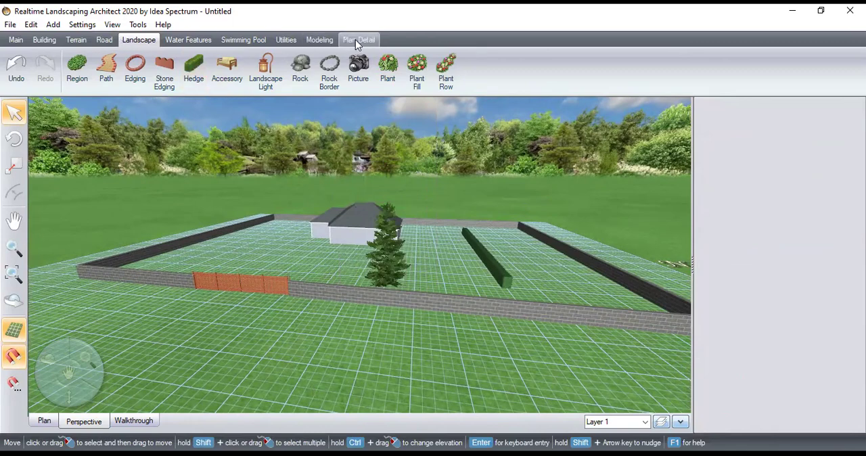
Return to the plan and choose the tree Magnolia virginiana (Sweet Bay Magnolia Southern) for a new plant
click(53, 421)
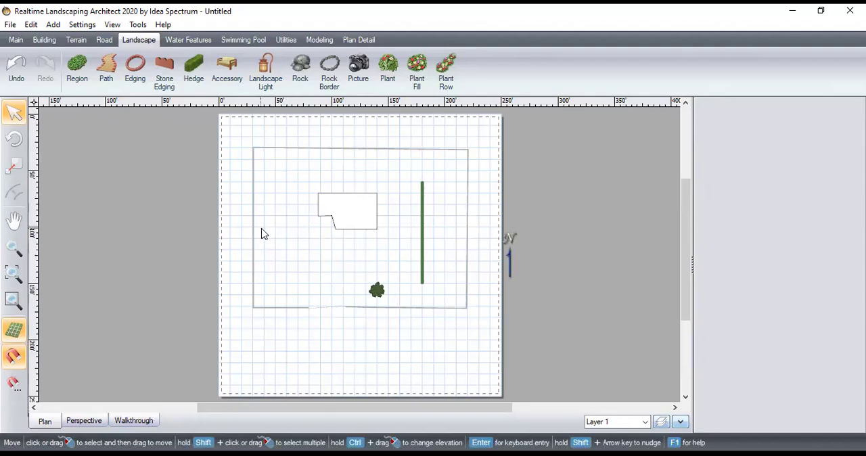
click(387, 67)
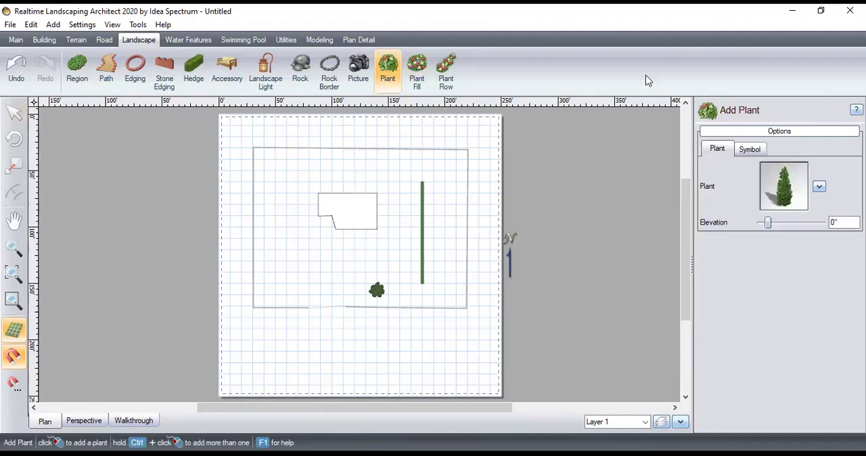
click(819, 187)
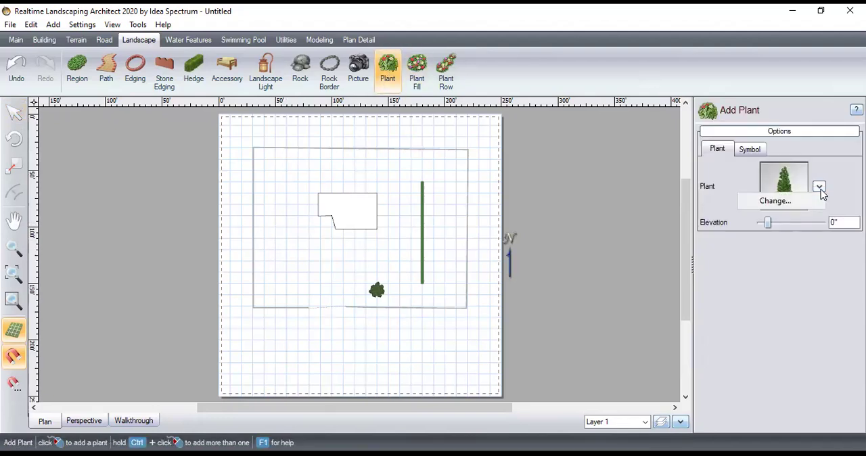
click(783, 204)
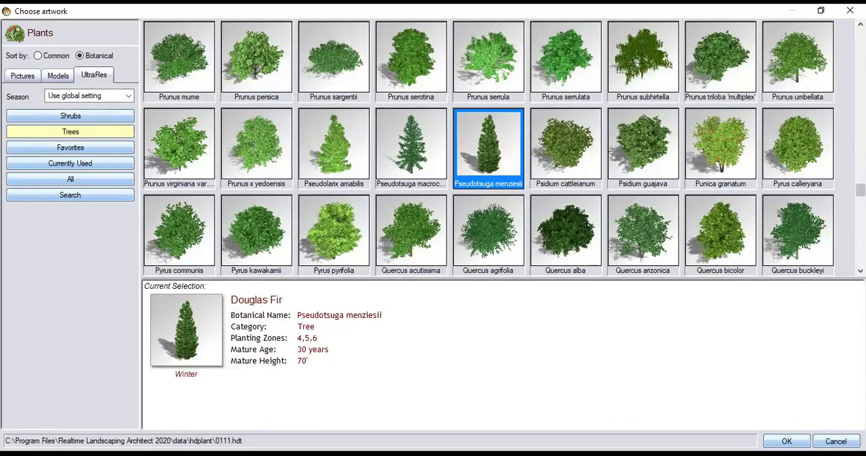
scroll(504, 148, down, 10)
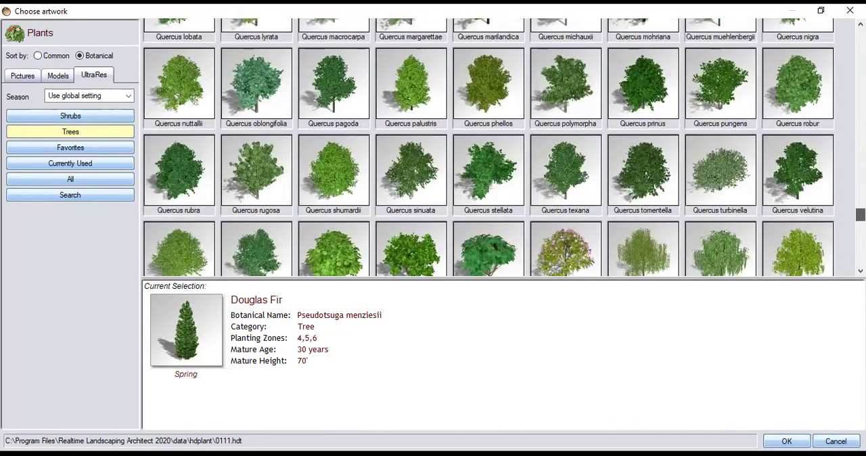
scroll(487, 148, down, 5)
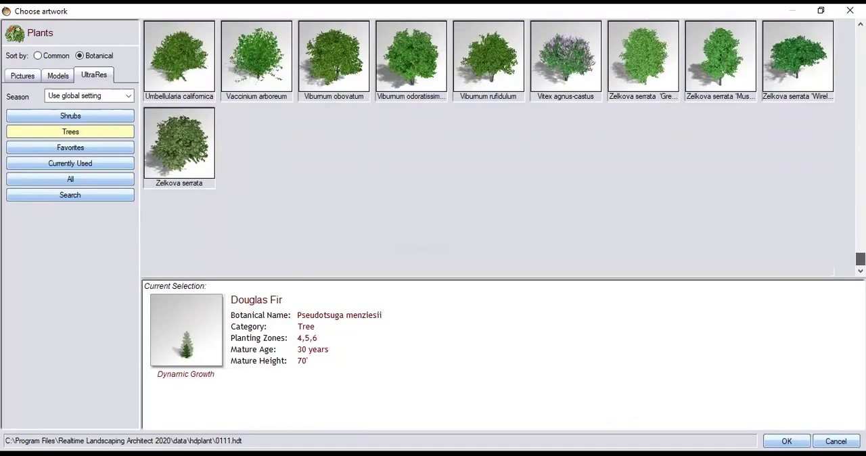
scroll(487, 148, up, 10)
scroll(816, 187, up, 10)
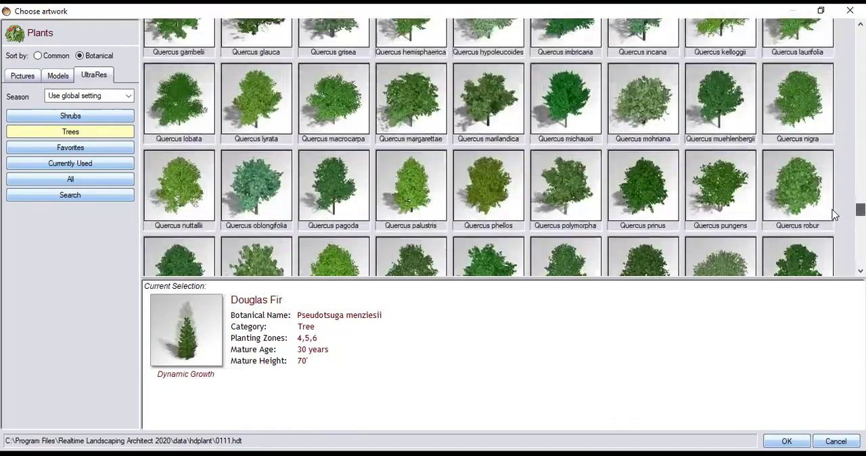
scroll(784, 155, up, 10)
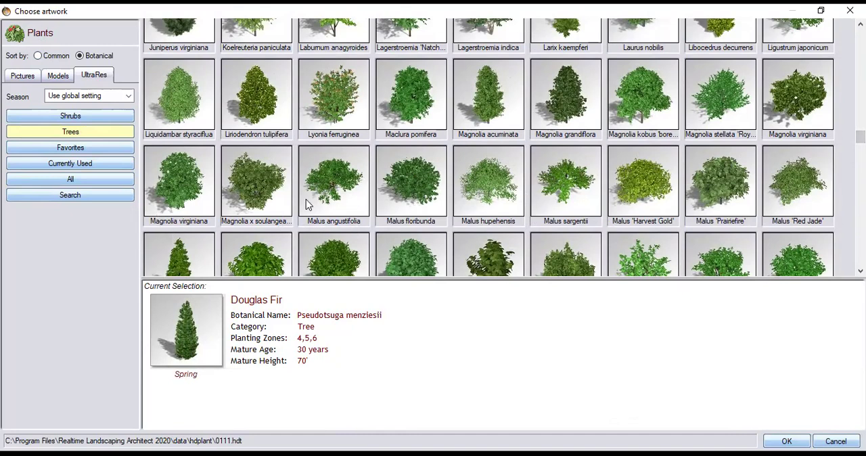
click(170, 189)
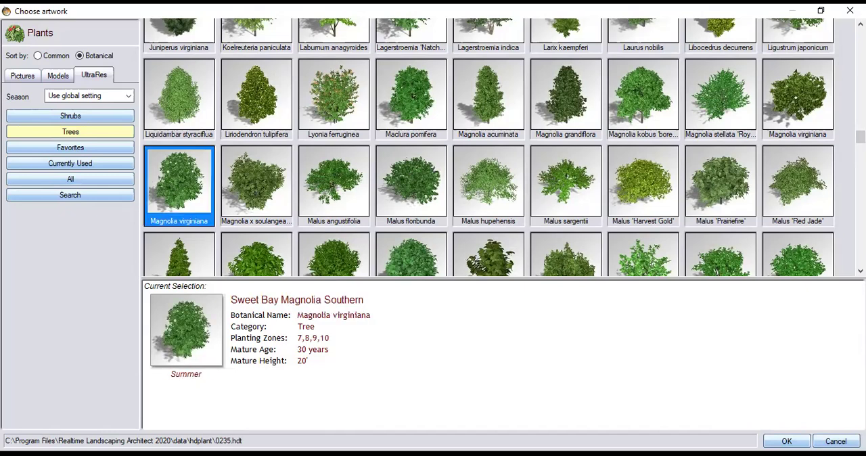
double_click(179, 175)
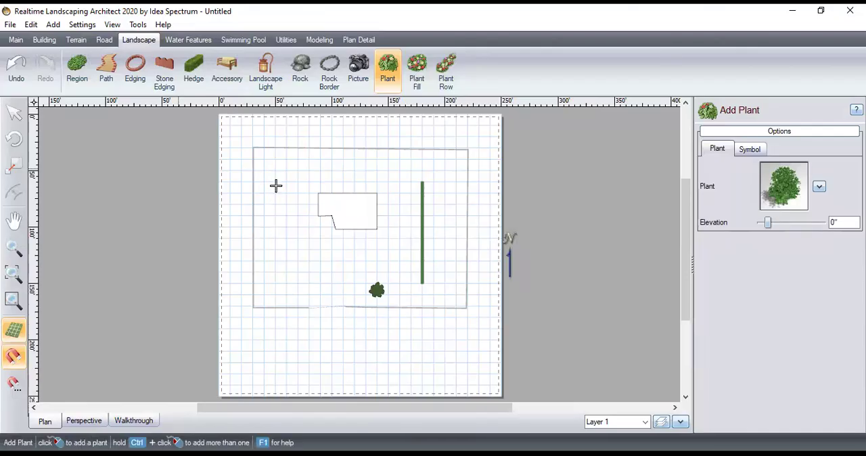
Place the magnolia between the hedge and the east wall and set its starting age to 33.9 years
click(437, 233)
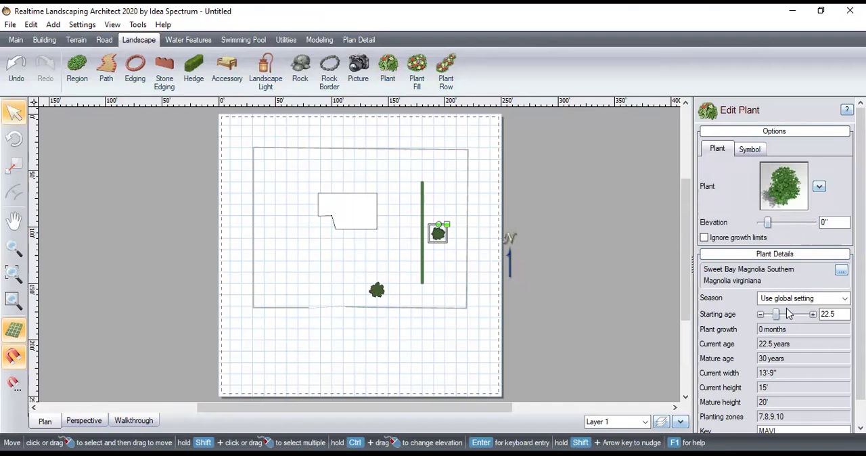
drag(777, 314, 781, 314)
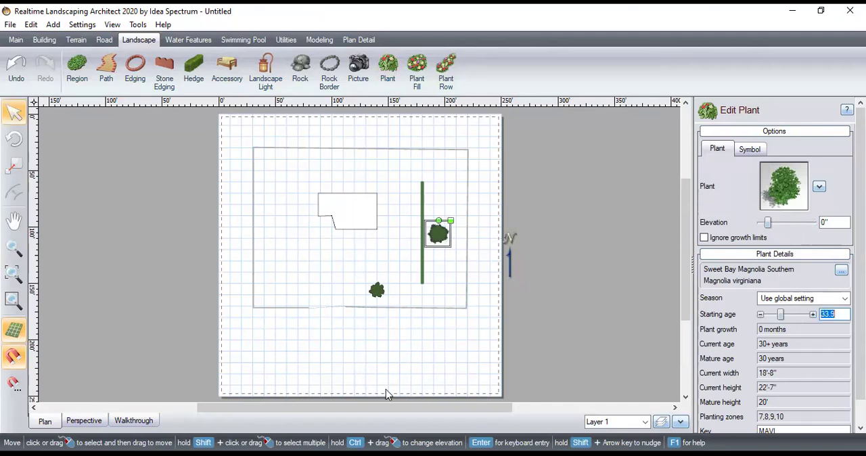
Inspect the magnolia between the hedge and the east wall up close in perspective
click(90, 420)
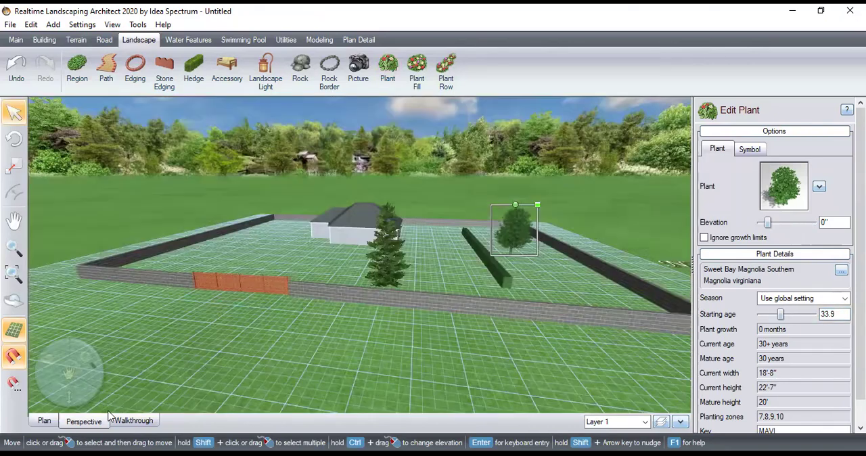
drag(201, 332, 538, 159)
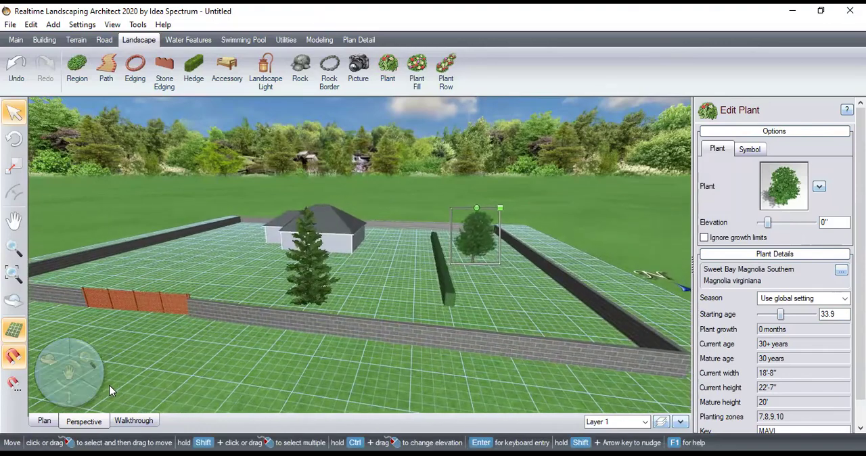
drag(90, 360, 479, 222)
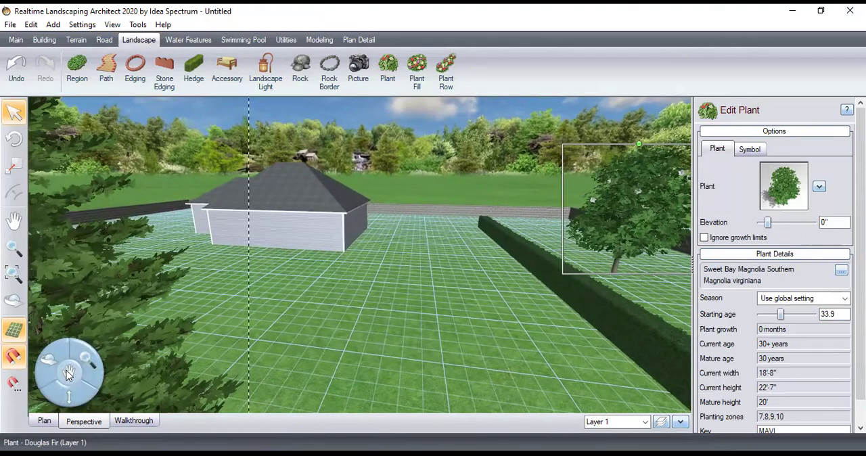
drag(68, 371, 670, 138)
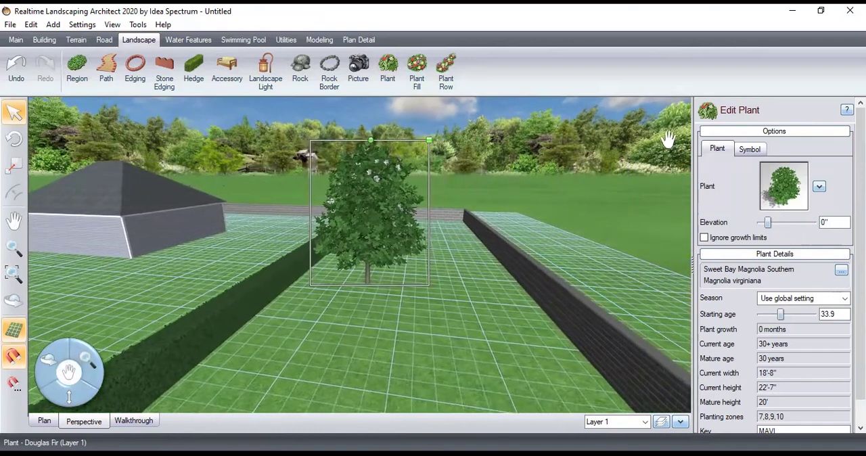
click(420, 311)
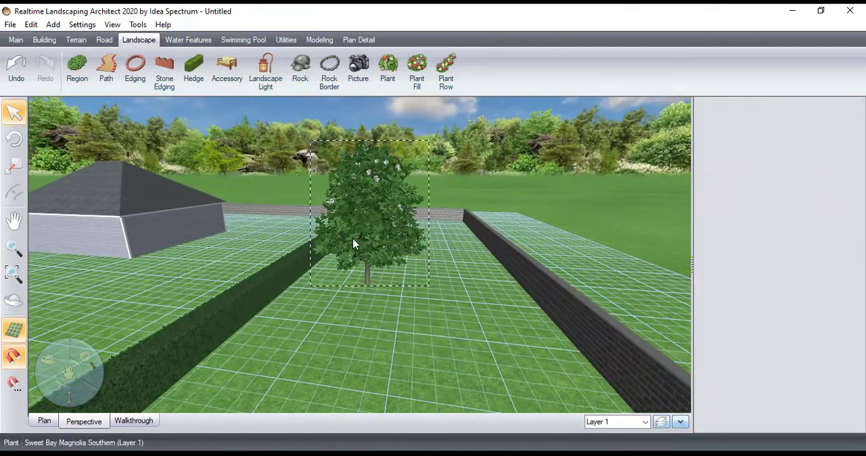
Start a new accessory and browse the model categories from Arbors & Trellises through Mailboxes
click(230, 71)
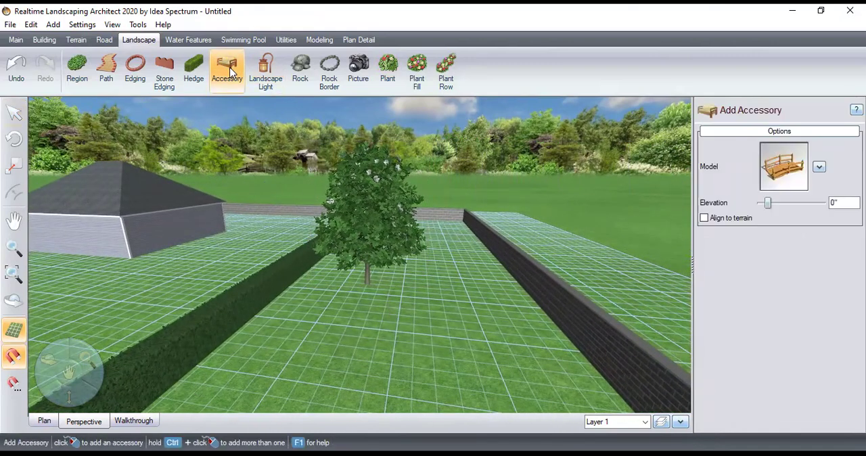
click(819, 168)
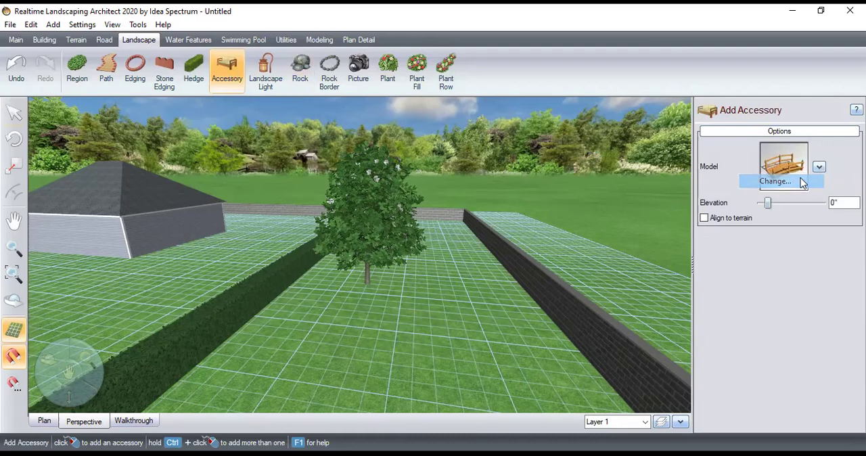
click(775, 181)
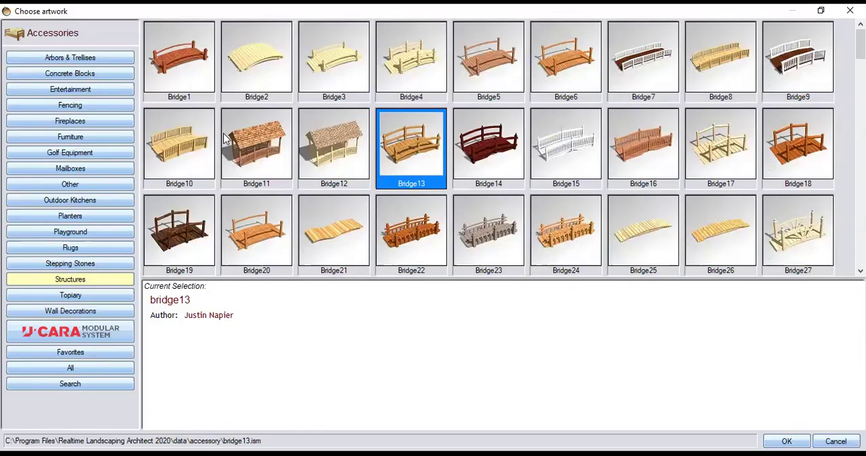
click(104, 58)
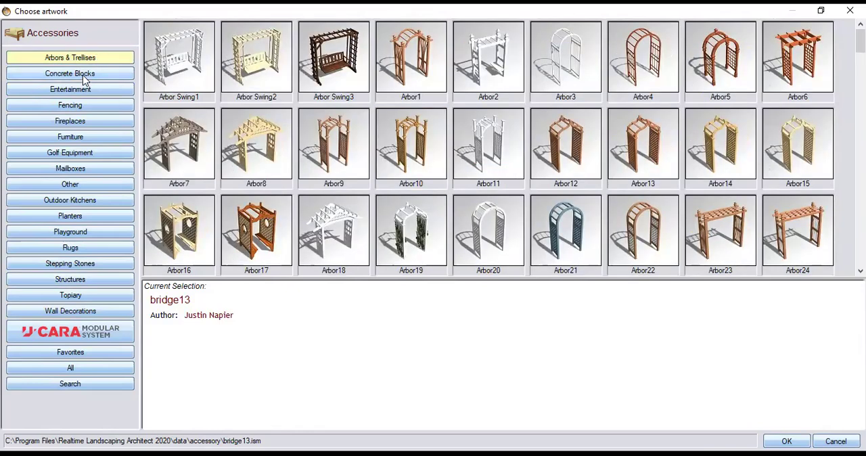
click(83, 74)
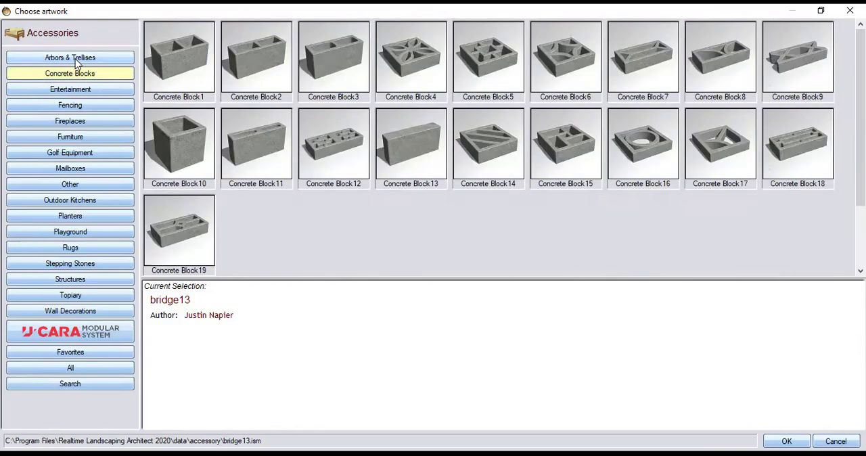
click(77, 61)
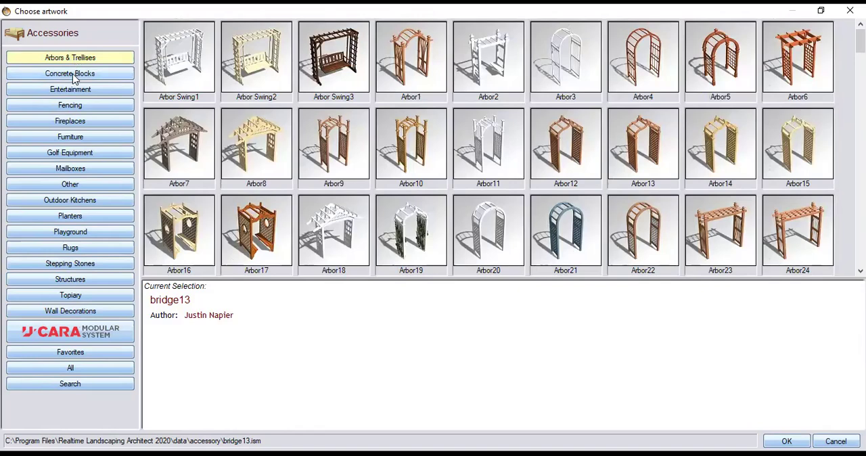
click(74, 78)
click(75, 92)
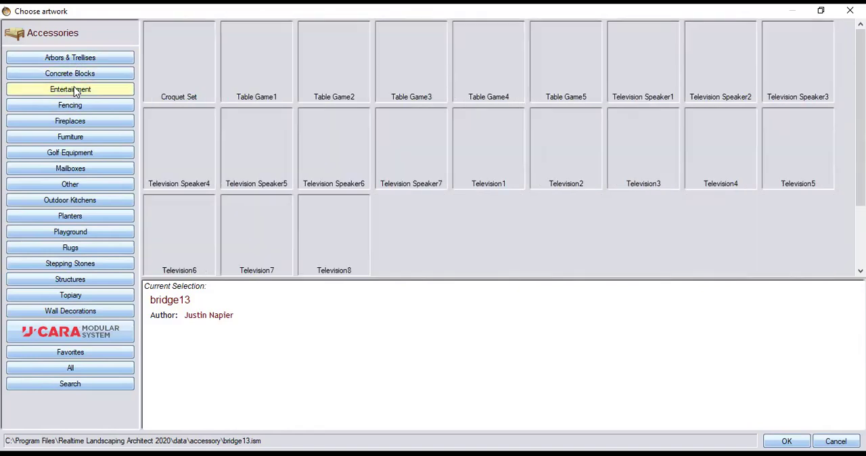
click(74, 107)
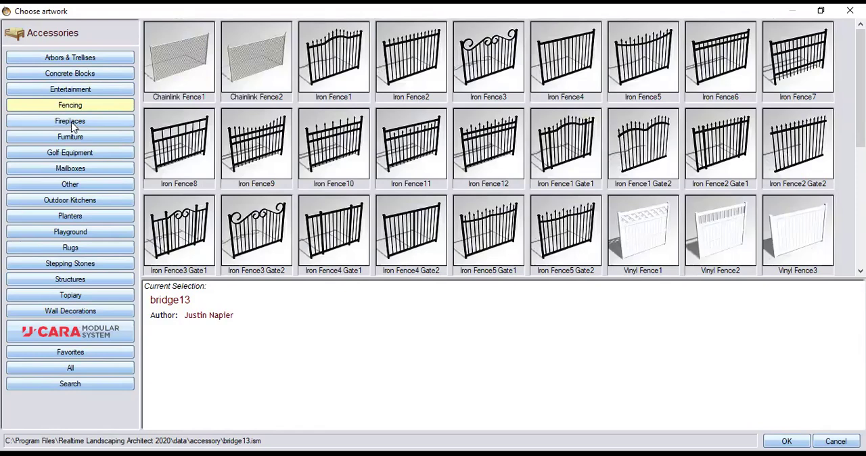
click(73, 125)
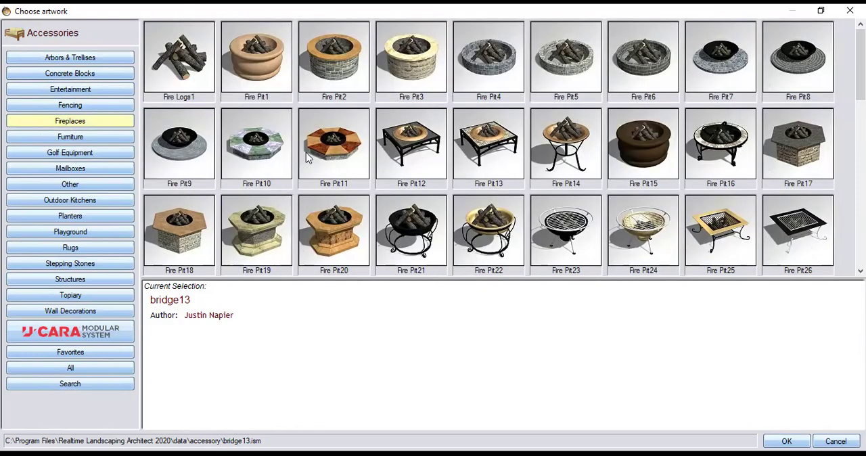
click(86, 138)
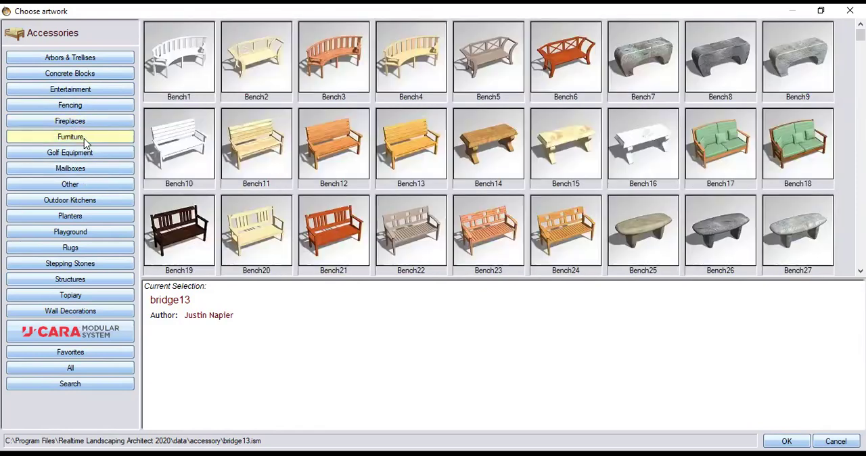
click(87, 155)
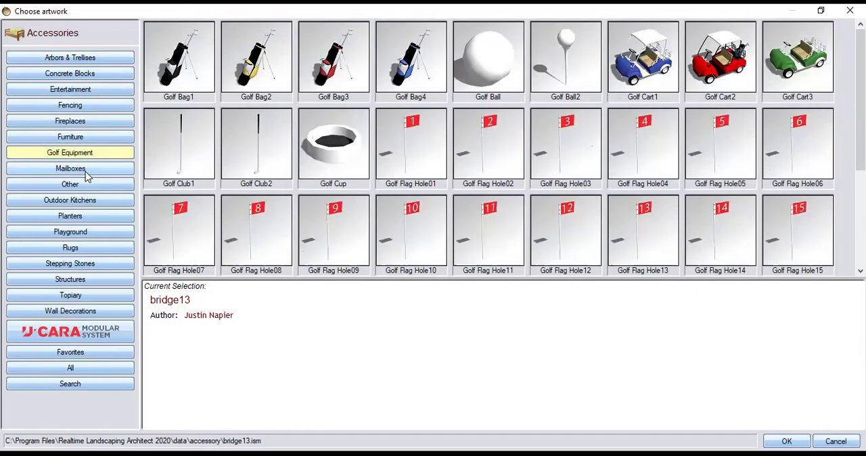
click(87, 171)
Place the furniture accessory Bench24 in front of the magnolia and enlarge it evenly to about 7'-10" wide
click(86, 138)
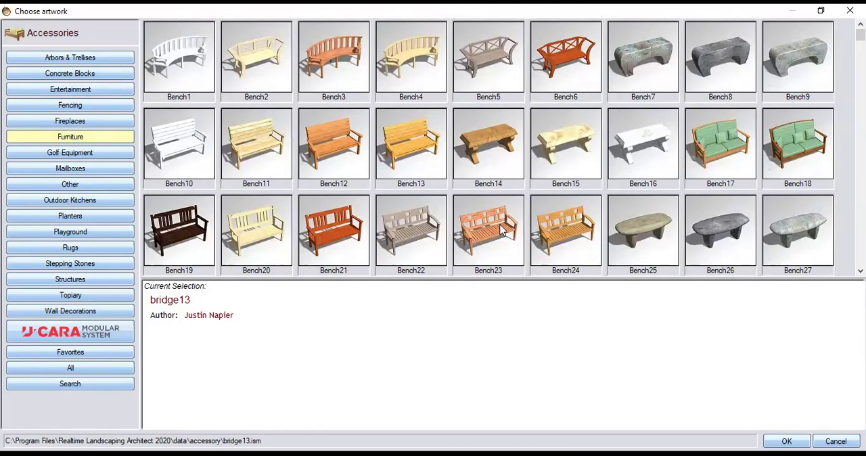
click(557, 222)
double_click(557, 223)
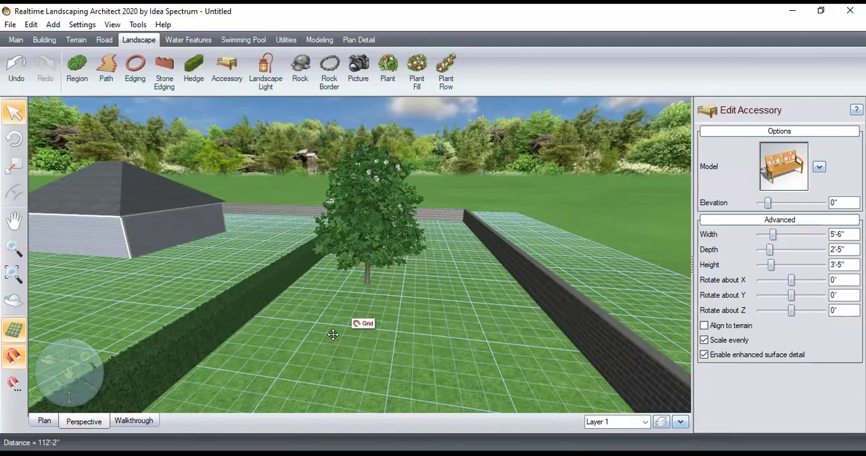
click(347, 389)
drag(385, 267, 396, 265)
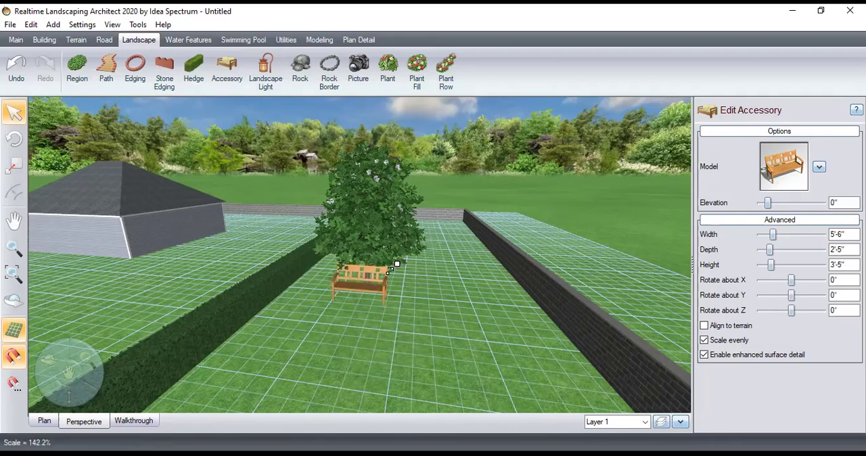
click(442, 316)
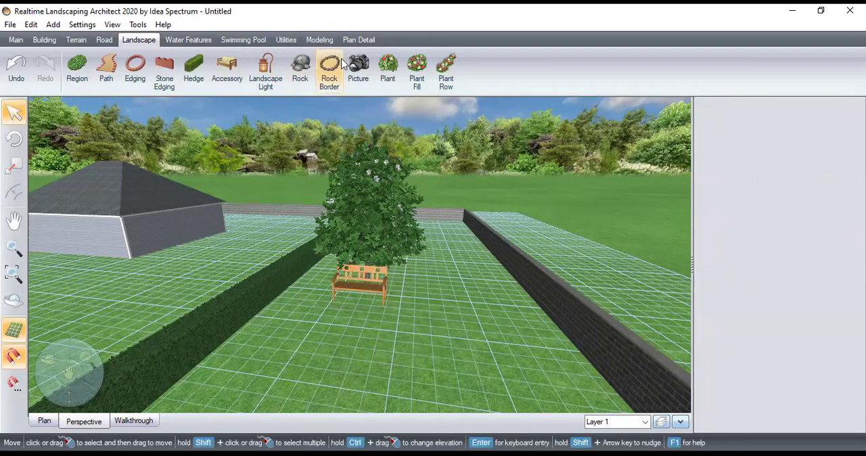
Choose the Kichler Path & Spread 1-Lt 12V 15392OZ model for a new landscape light
click(265, 68)
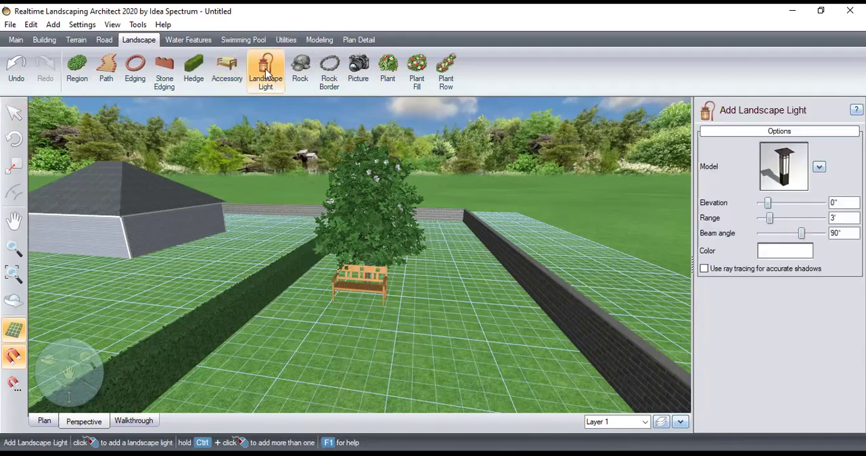
click(820, 168)
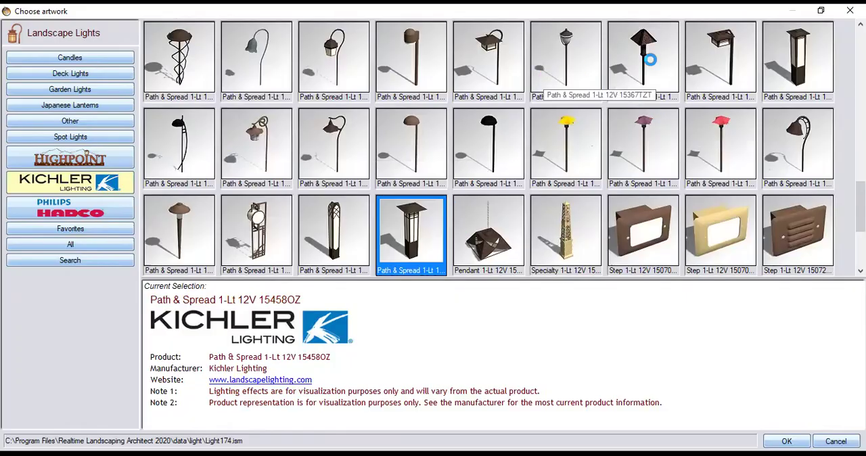
click(800, 53)
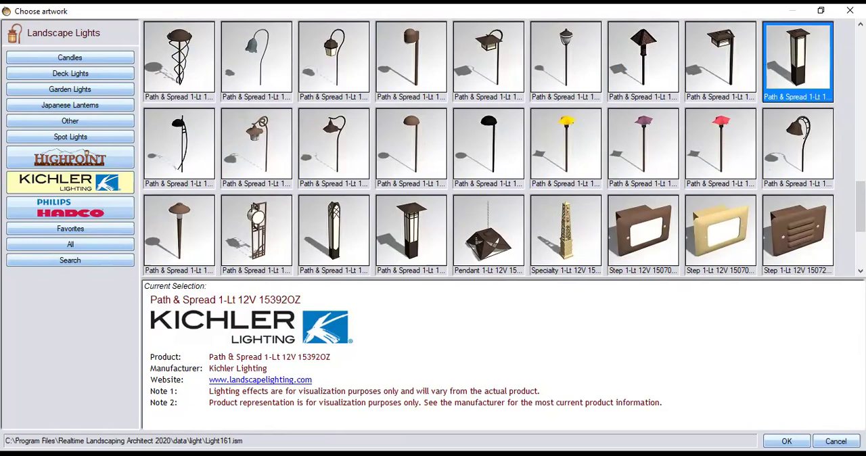
click(786, 441)
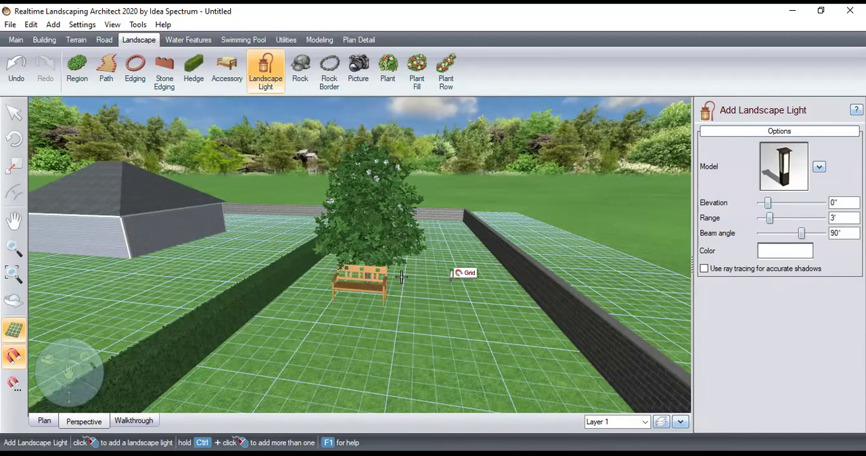
Place the landscape light between the hedge and the bench and enlarge it evenly to about 6'-4" high
click(305, 287)
key(Escape)
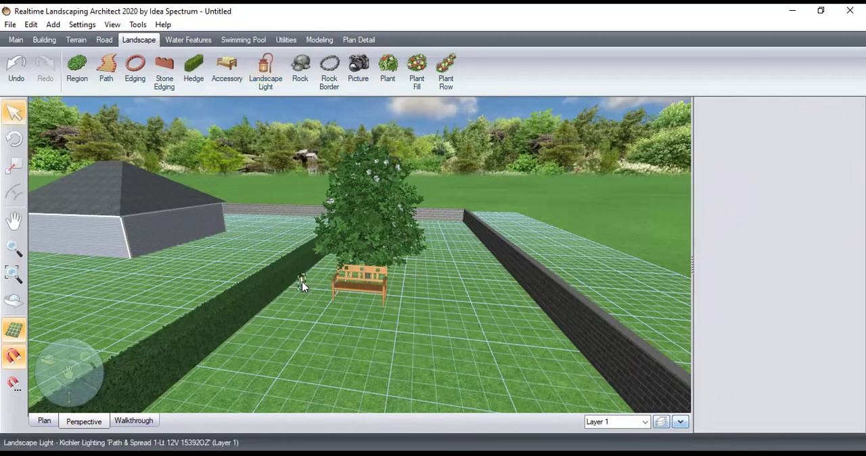
click(303, 281)
drag(301, 276, 313, 254)
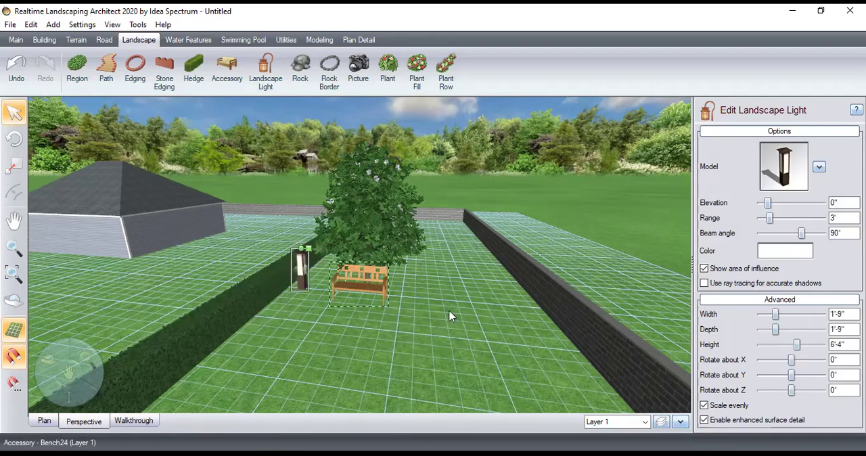
click(464, 317)
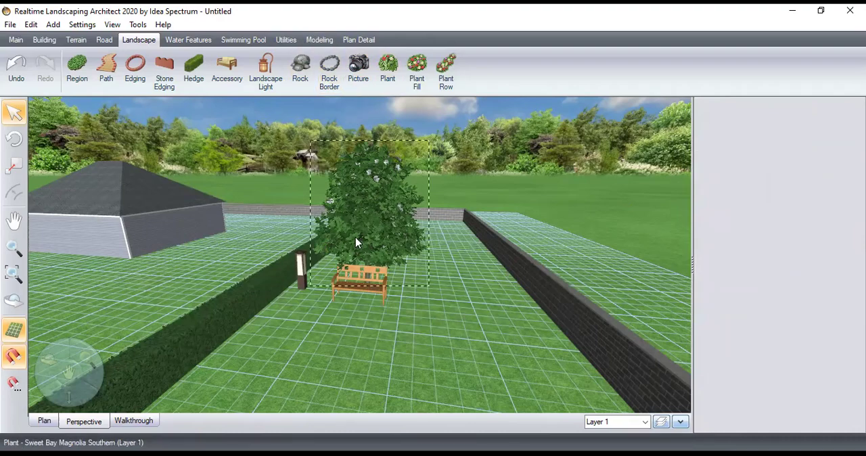
Bring the house side facing the hedge into view and choose the Scalloped3 model for a new stone edging
drag(54, 358, 85, 271)
drag(86, 359, 517, 81)
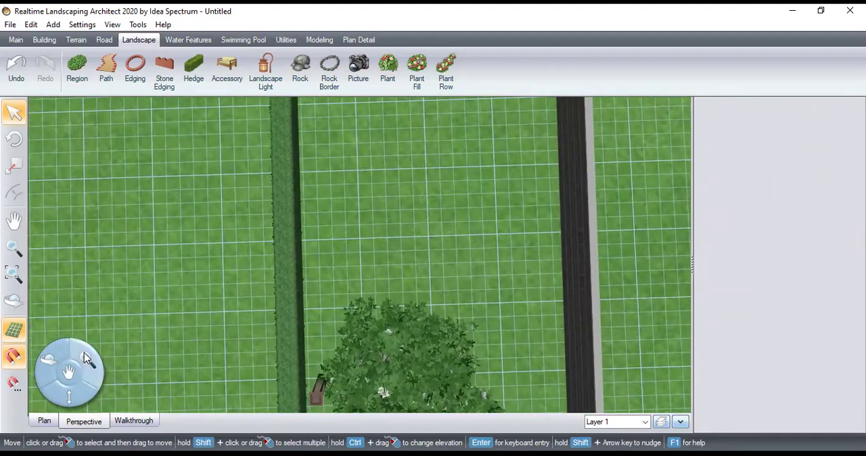
drag(68, 374, 375, 384)
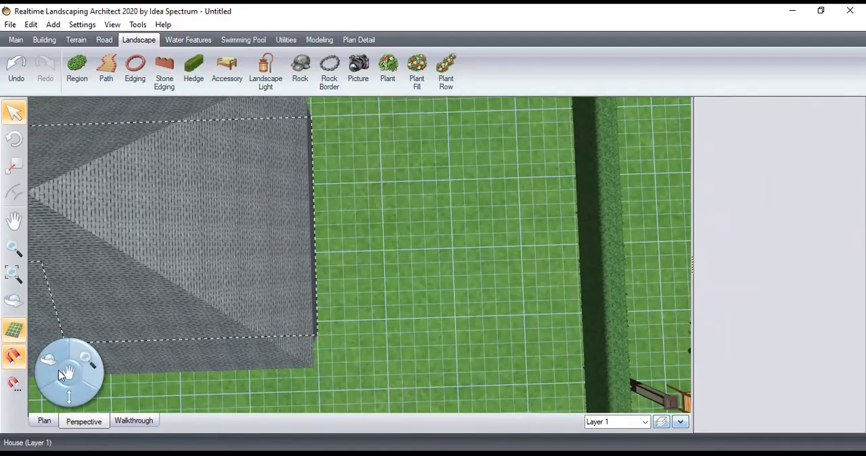
drag(47, 366, 598, 209)
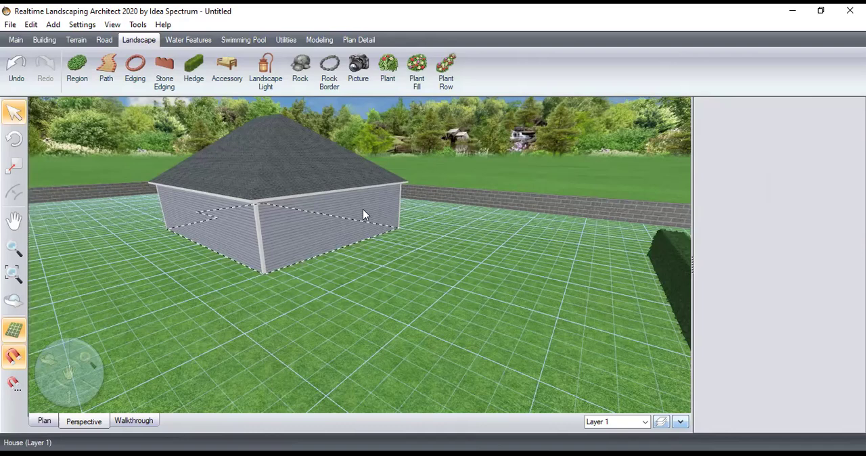
click(163, 63)
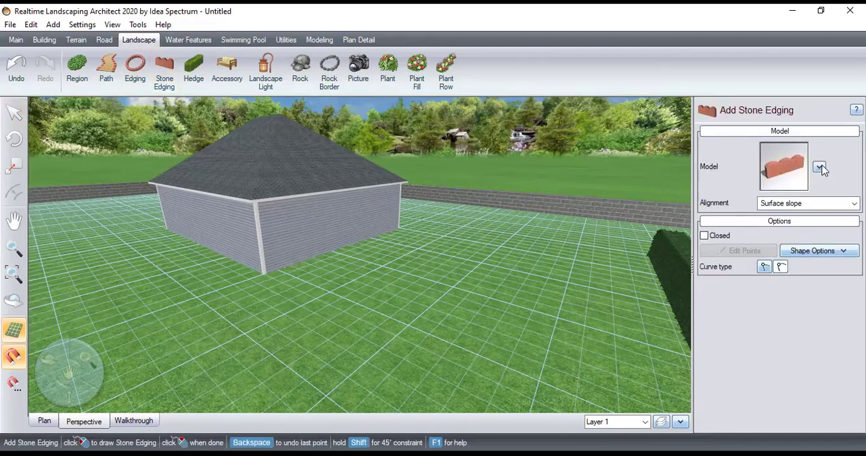
mouse_move(794, 186)
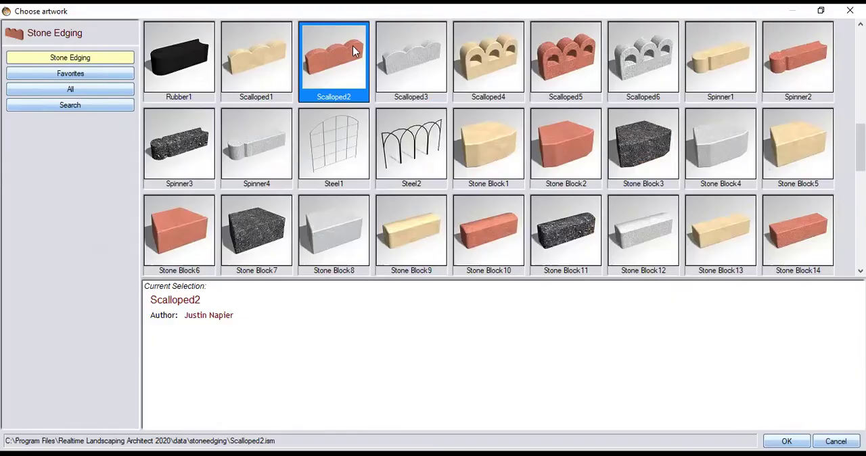
click(419, 61)
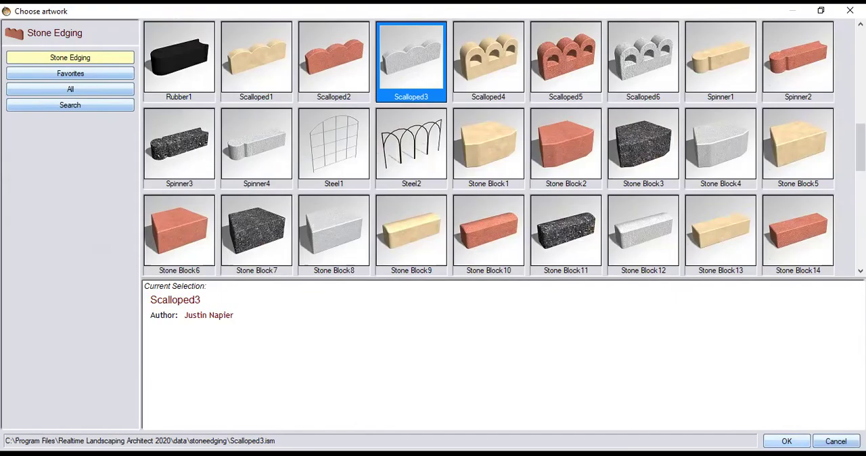
key(Return)
Draw a straight-segment stone edging from the near house corner 6' outward, 30' parallel to the wall, and back to the far corner
click(266, 274)
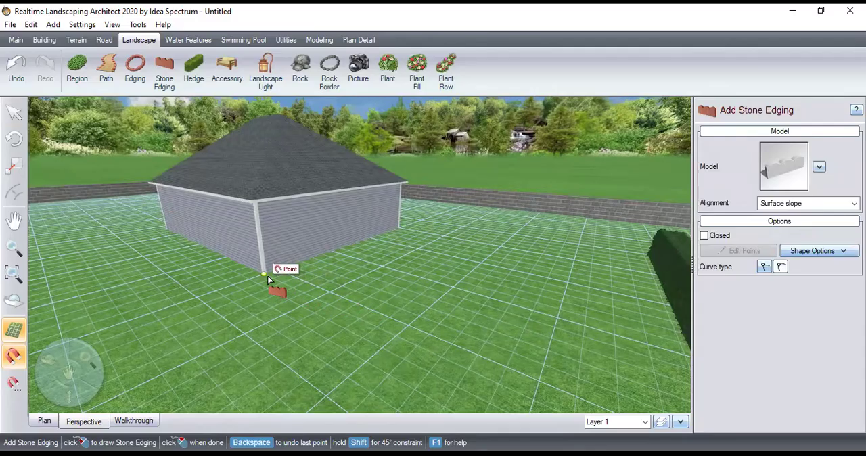
click(292, 288)
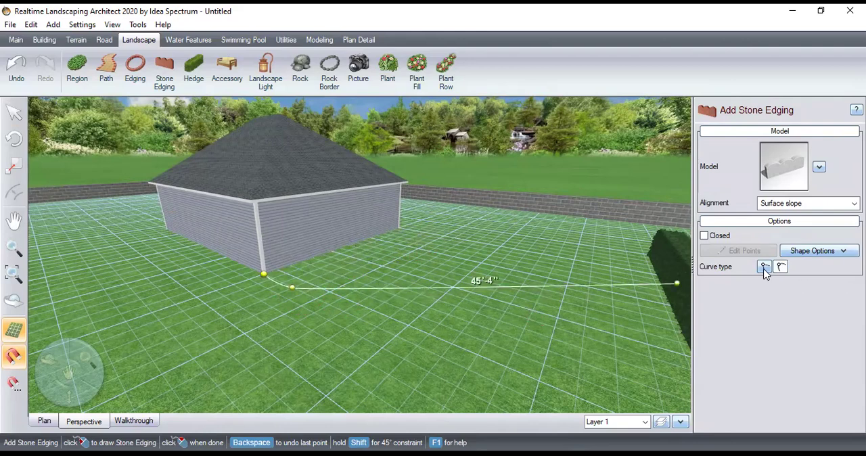
click(419, 234)
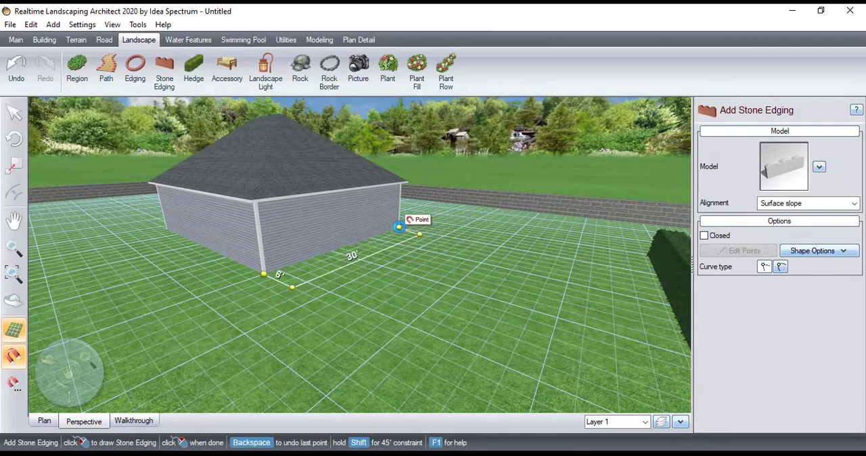
right_click(408, 238)
click(440, 271)
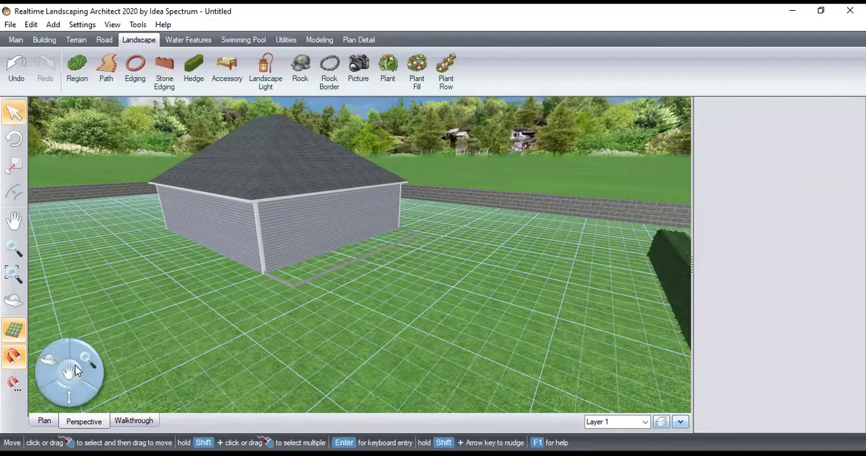
Draw a plant row of 10 plants along the base of the house wall inside the stone edging, from the near corner to the far corner
drag(82, 360, 514, 210)
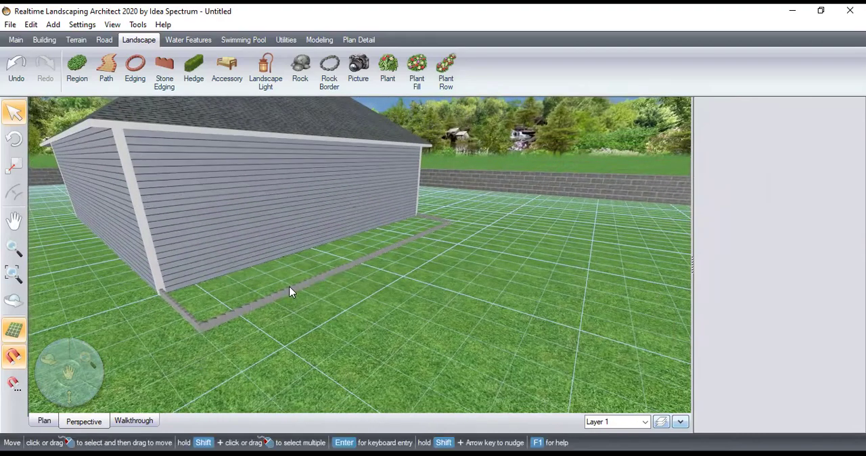
click(389, 79)
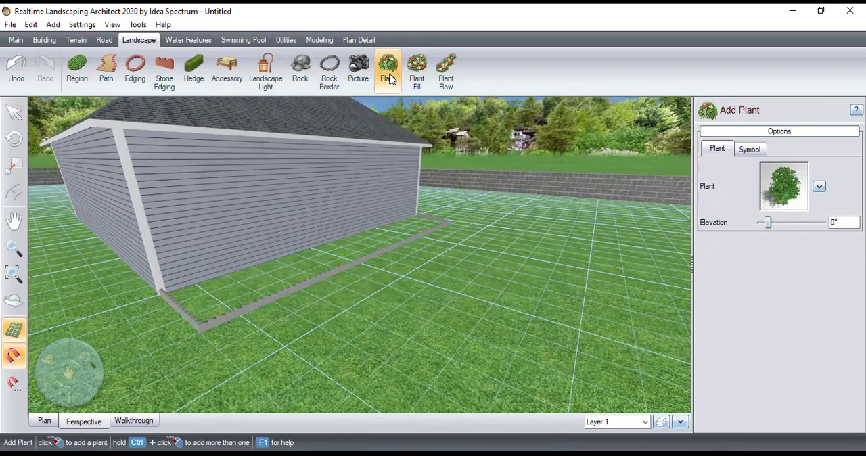
click(419, 68)
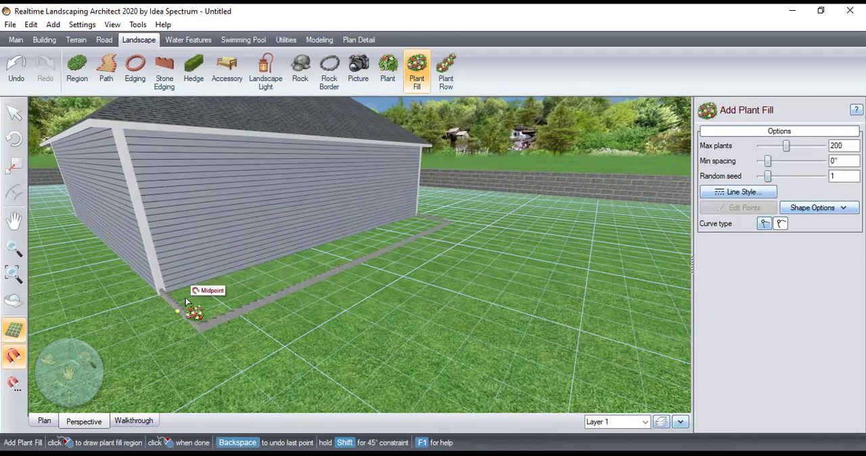
click(445, 71)
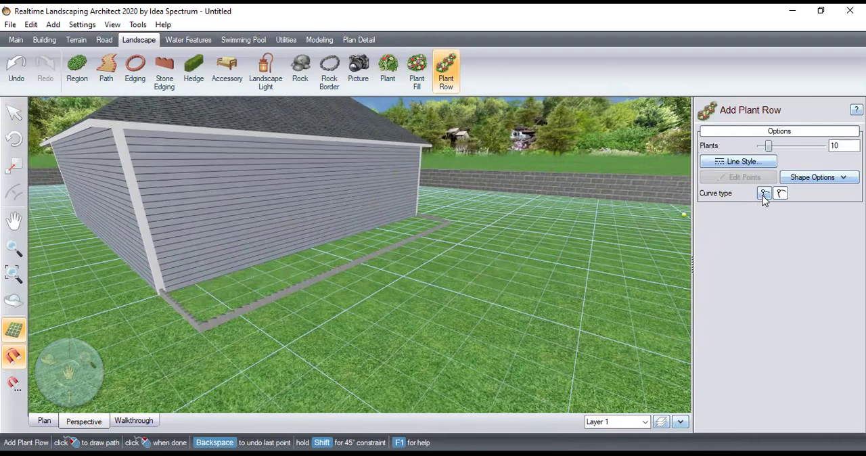
click(175, 291)
click(416, 209)
right_click(416, 209)
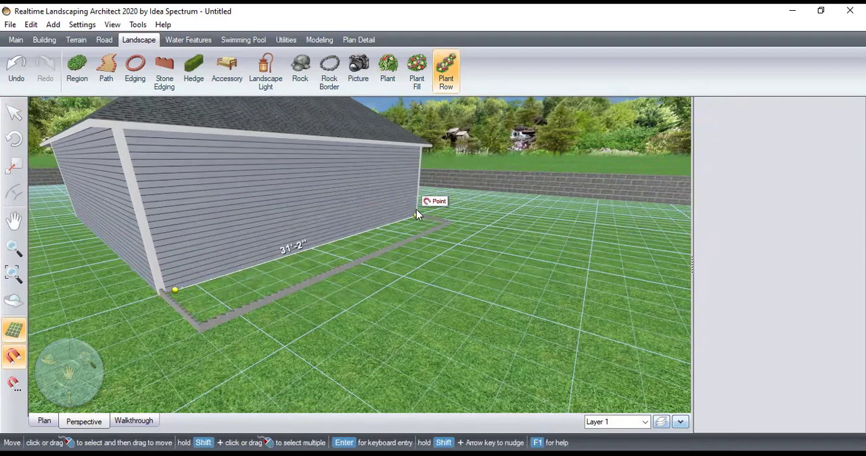
click(472, 276)
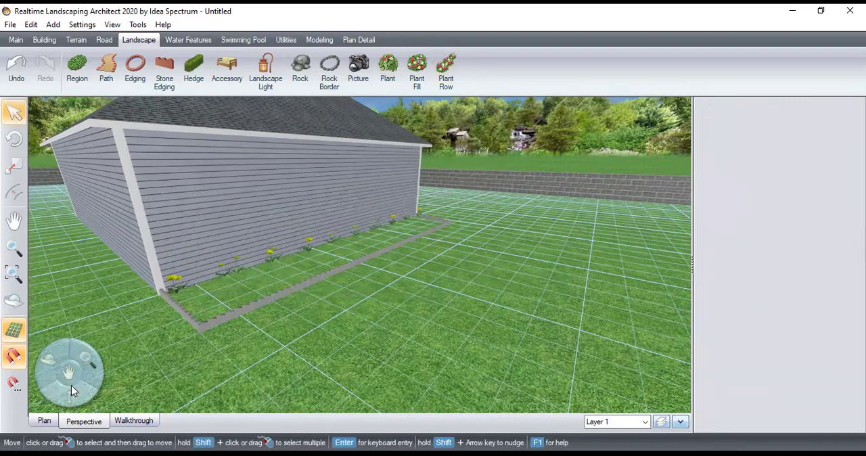
Change the plant in the row along the house wall to the perennial Shaggy Shield Fern (Dryopteris atrata)
drag(52, 358, 573, 339)
drag(89, 363, 629, 100)
drag(46, 364, 48, 369)
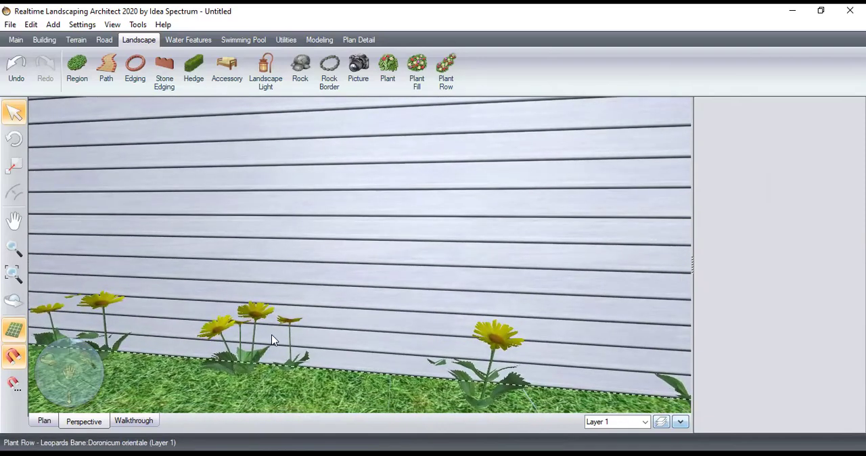
click(255, 368)
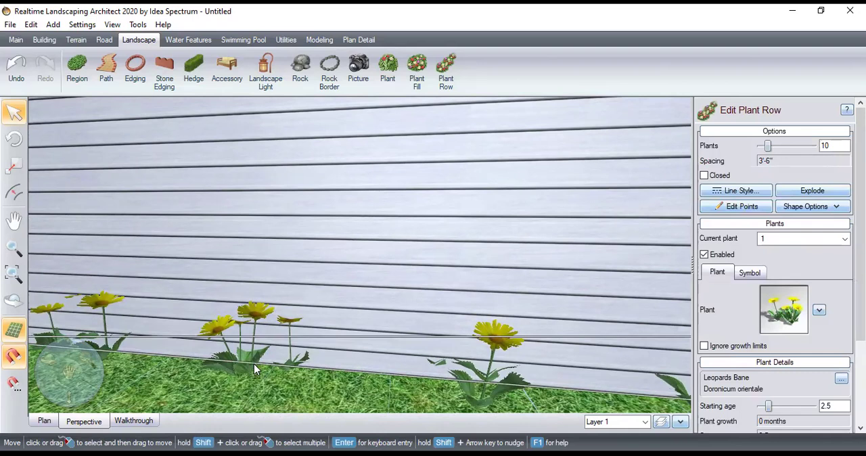
click(819, 310)
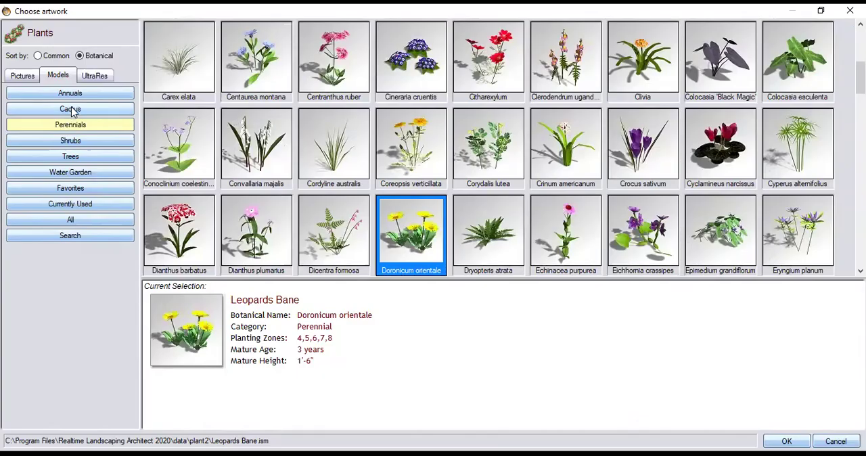
click(70, 109)
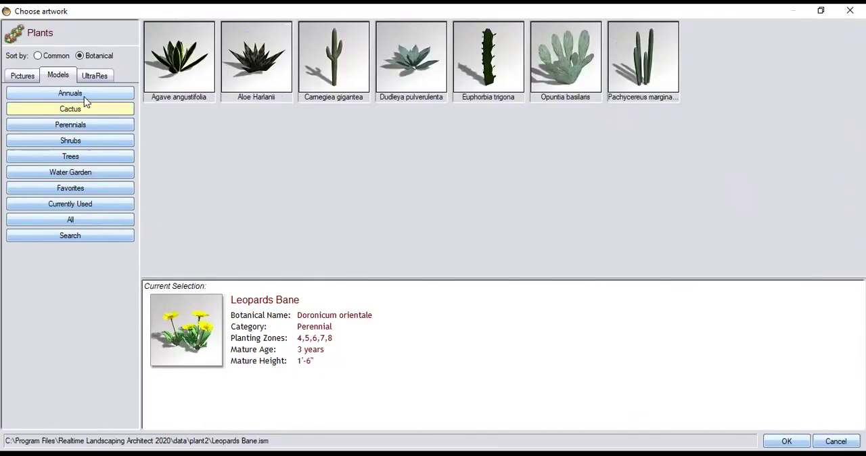
click(85, 94)
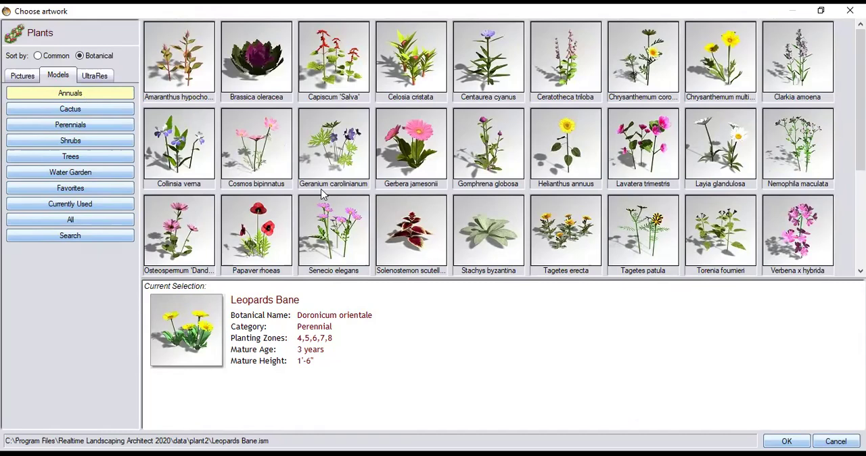
scroll(446, 214, down, 3)
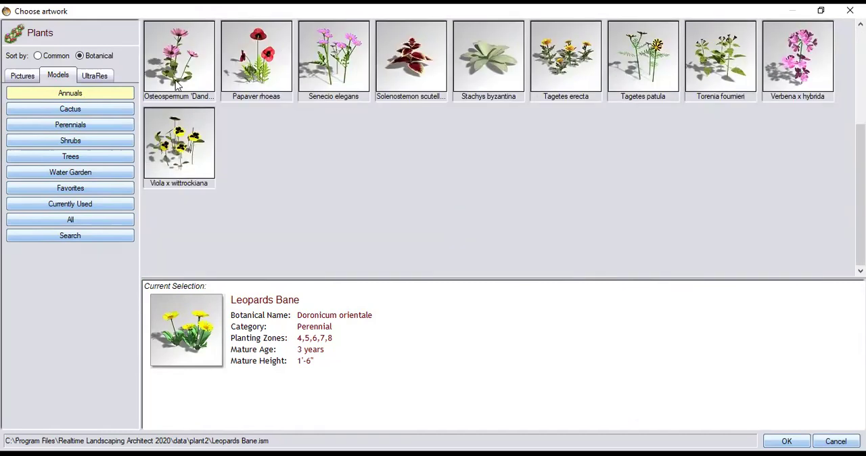
scroll(178, 74, up, 3)
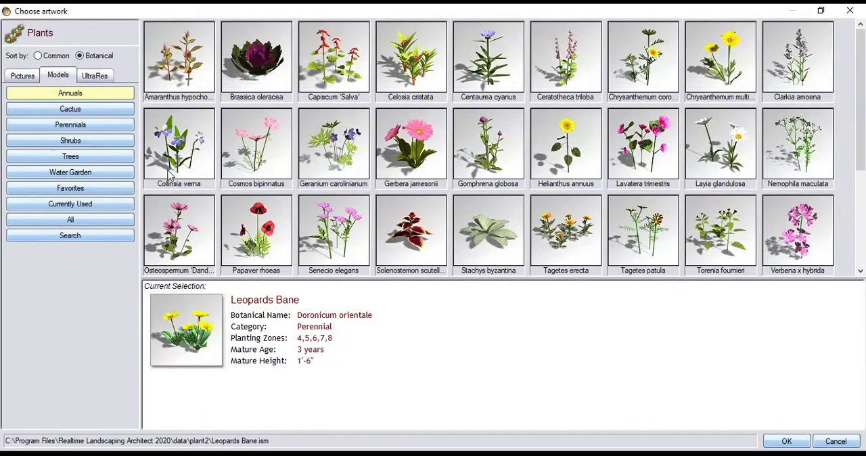
click(95, 141)
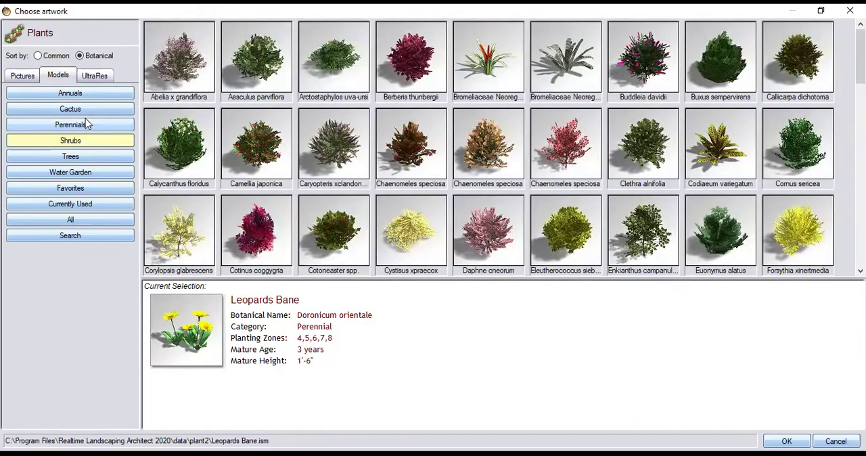
click(88, 123)
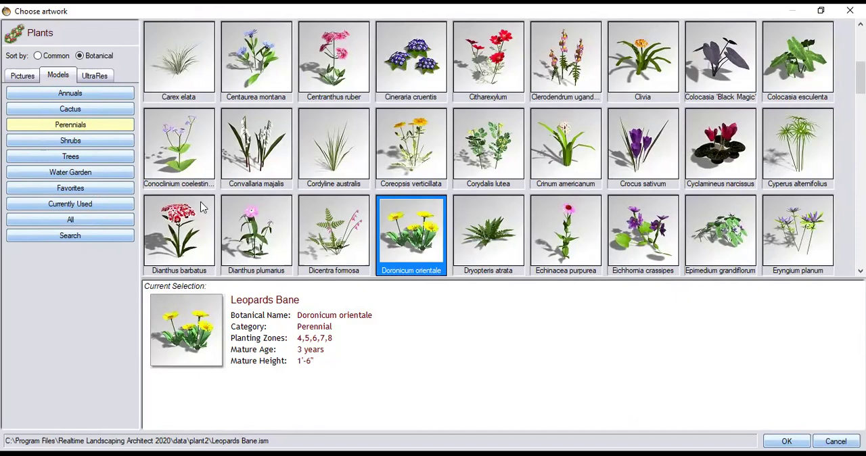
click(492, 240)
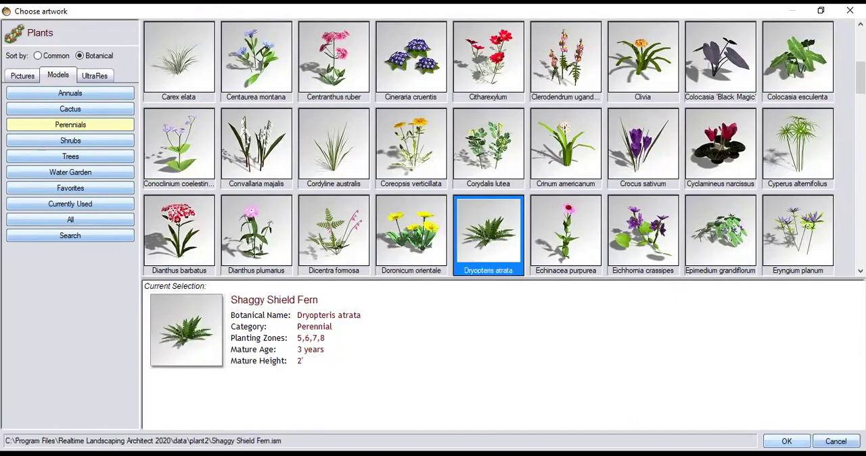
click(786, 441)
Examine the fern row at the foot of the house wall and the neighbouring stone edging from close up
scroll(436, 351, up, 3)
scroll(436, 351, down, 3)
drag(63, 375, 277, 105)
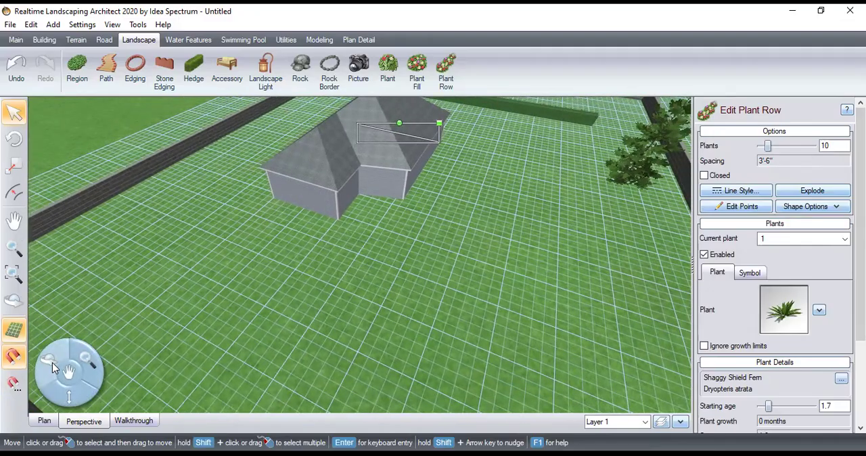
drag(54, 368, 468, 98)
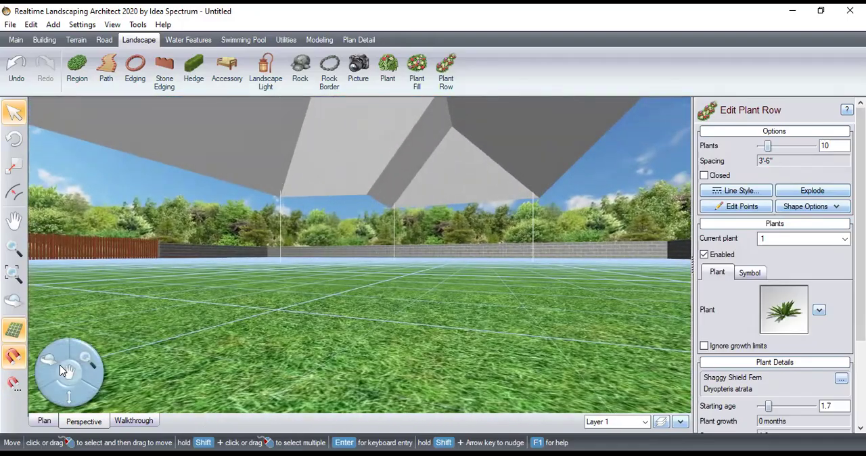
drag(64, 371, 328, 148)
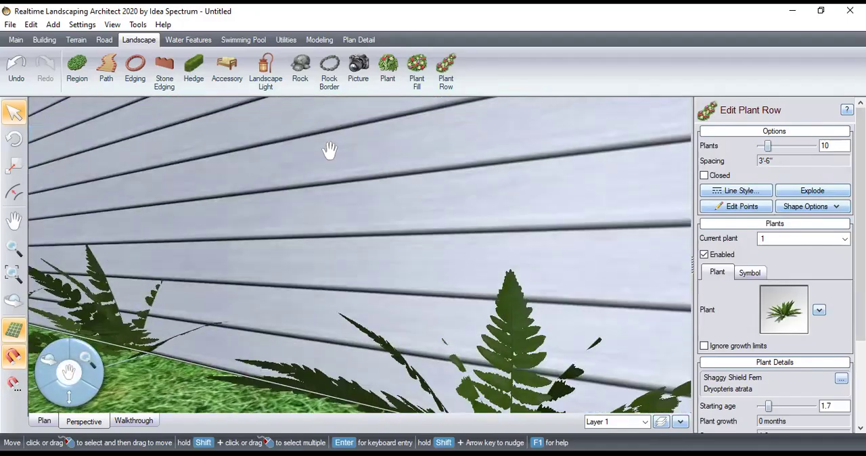
drag(71, 377, 173, 252)
drag(70, 372, 270, 397)
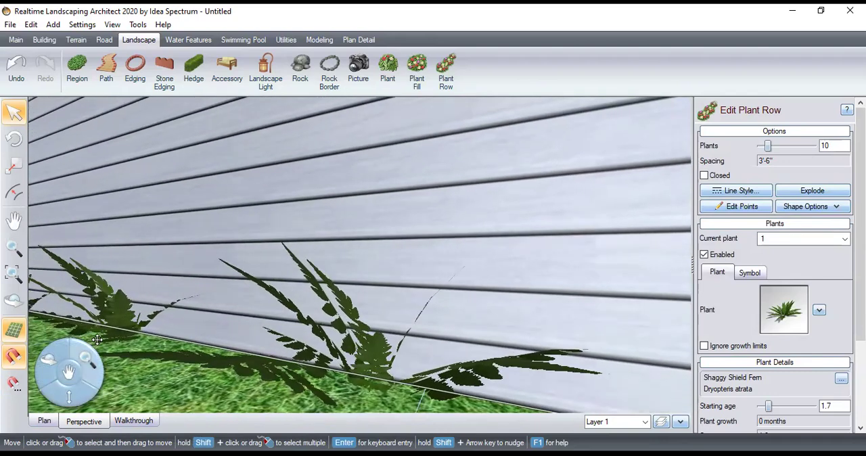
mouse_move(68, 397)
mouse_down()
mouse_move(88, 369)
mouse_move(115, 378)
mouse_move(124, 355)
mouse_move(113, 376)
mouse_move(68, 397)
mouse_up()
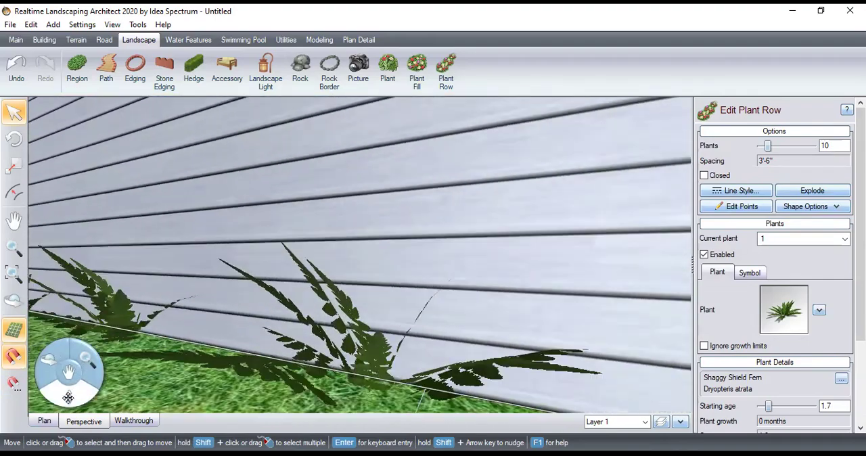
drag(39, 371, 84, 321)
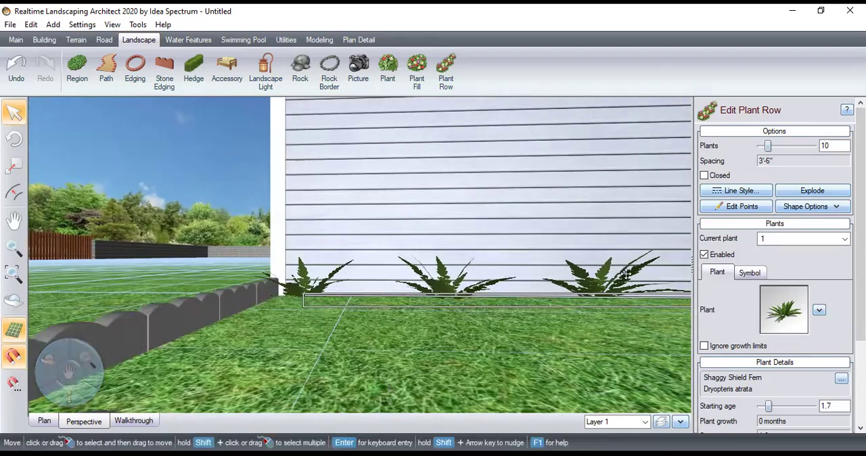
Draw a straight-sided plant fill region, about 31' long, between the house wall and the midpoints of the edging's two short sides, with at most 200 plants
click(417, 75)
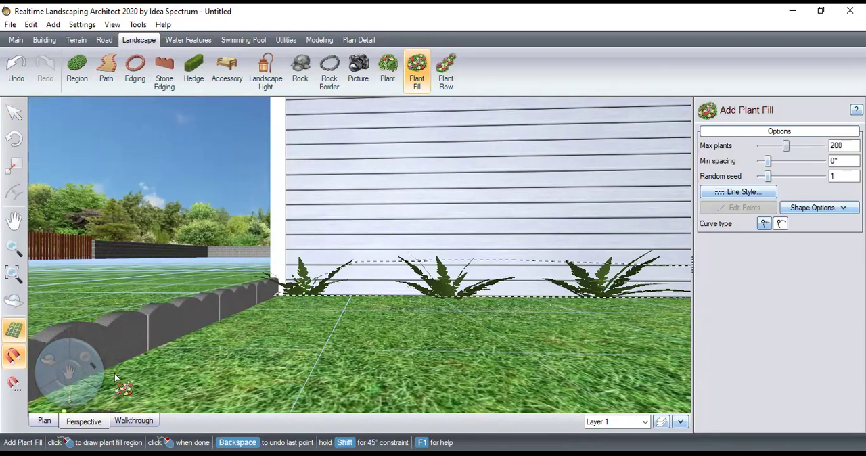
click(44, 420)
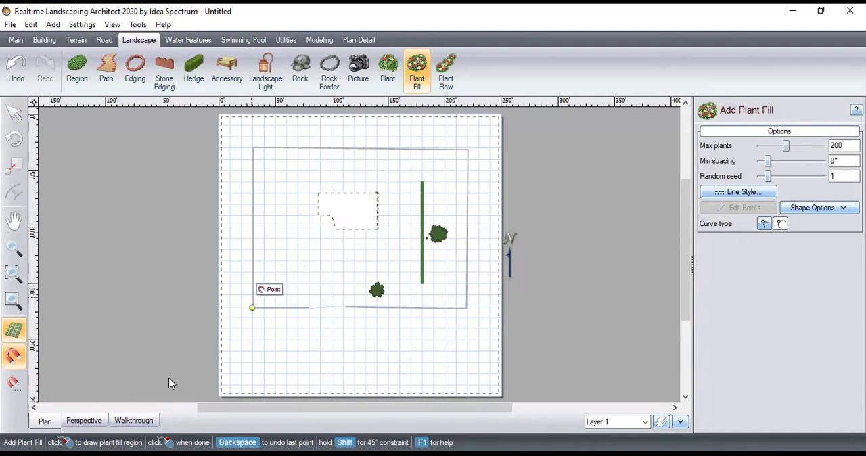
click(84, 421)
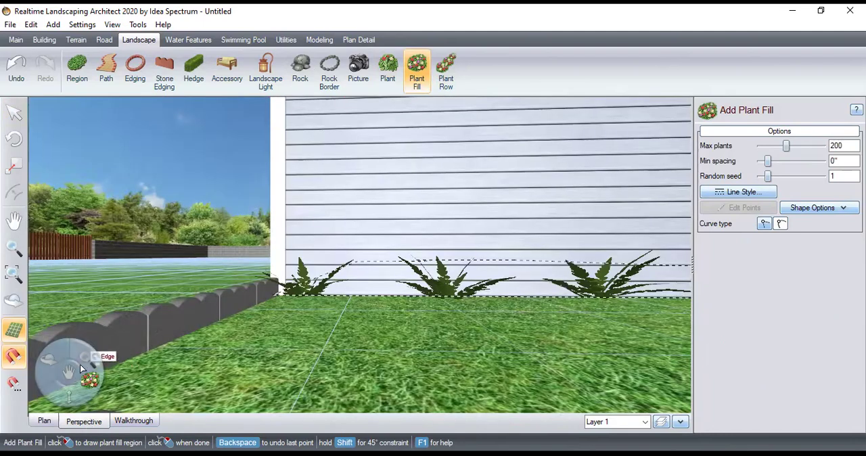
drag(70, 374, 578, 205)
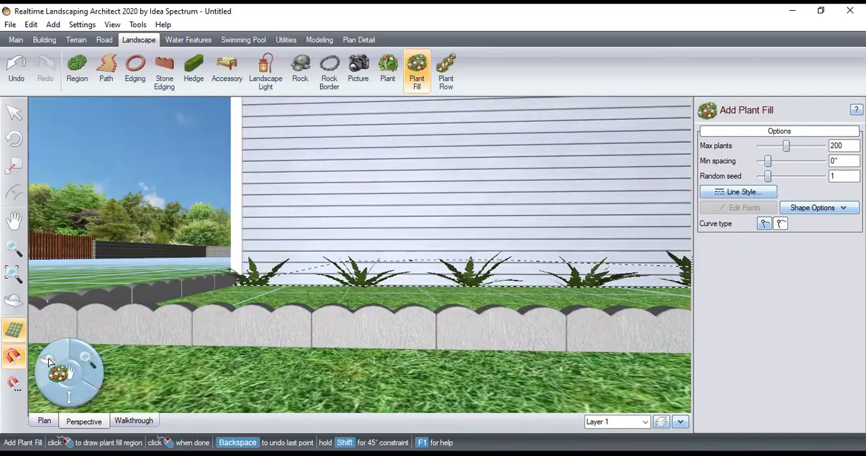
drag(82, 352, 201, 231)
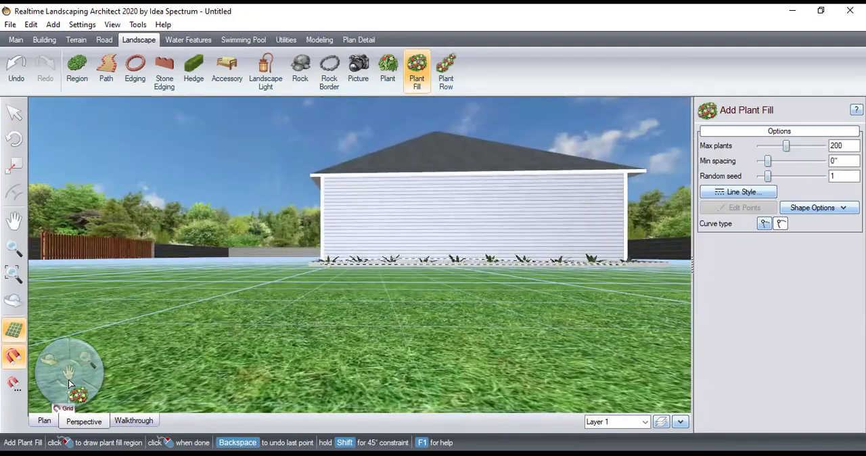
drag(69, 374, 49, 372)
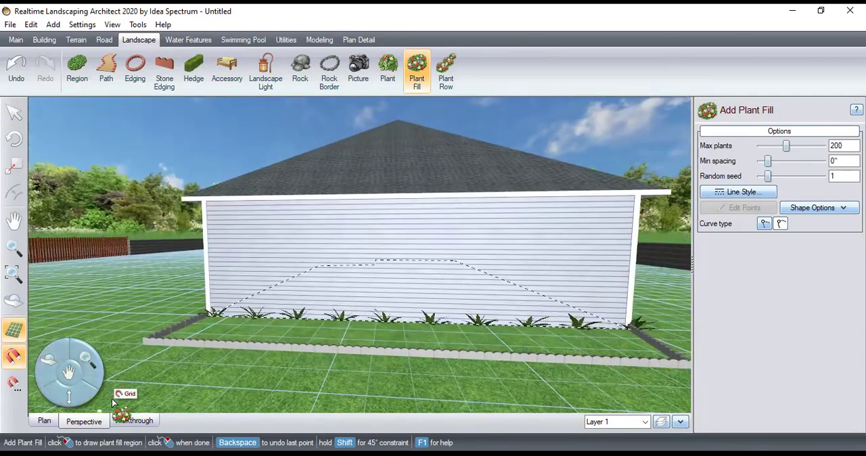
click(187, 321)
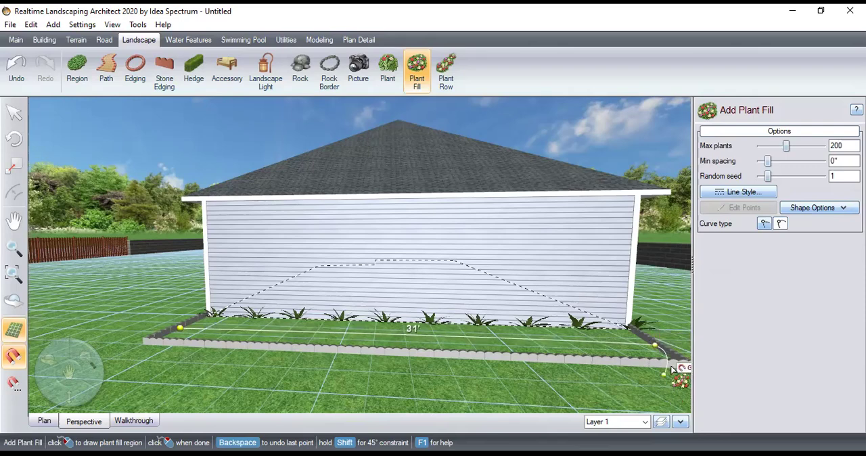
click(655, 346)
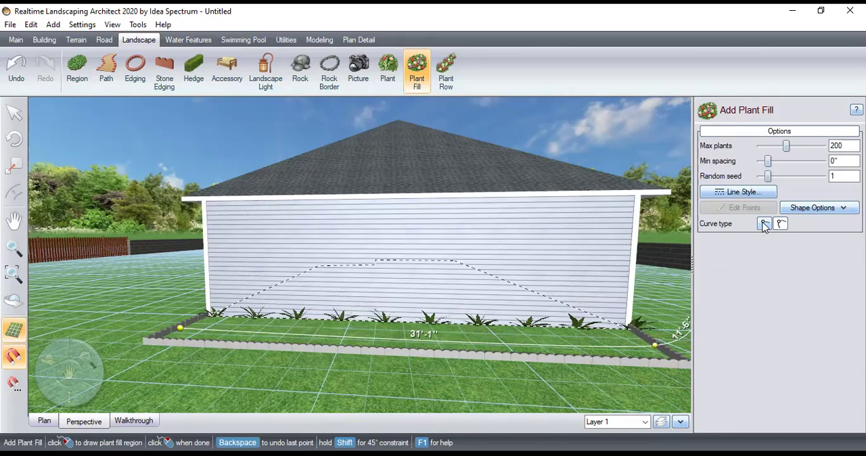
click(764, 226)
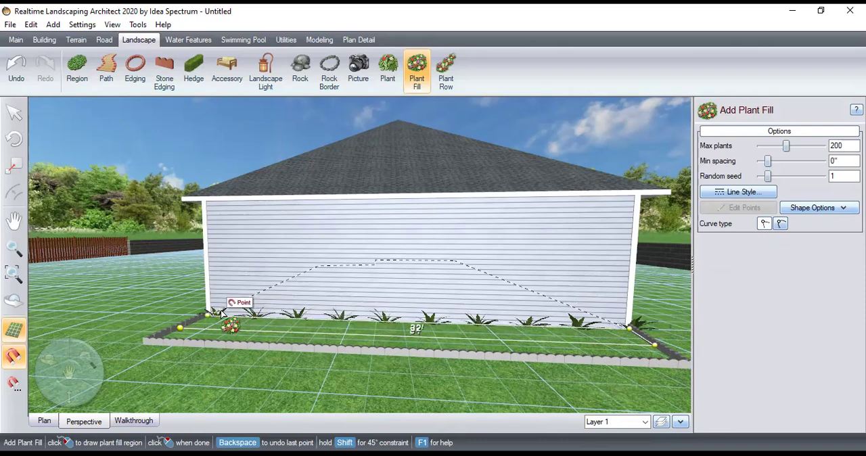
click(182, 326)
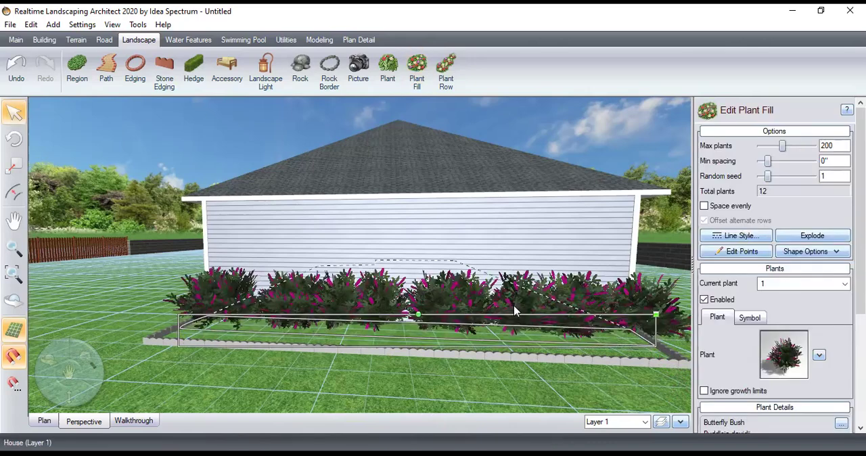
Change the plant in the fill region beside the house wall to the perennial Sneezeweed (Achillea ptarmica)
click(819, 356)
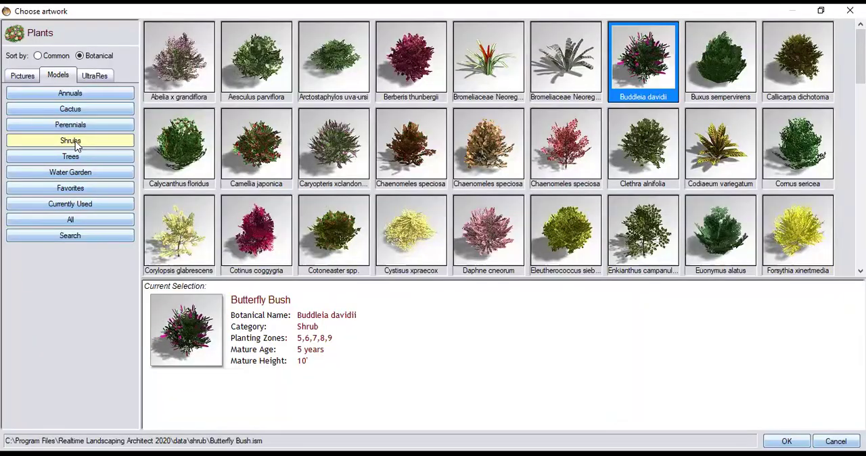
click(78, 125)
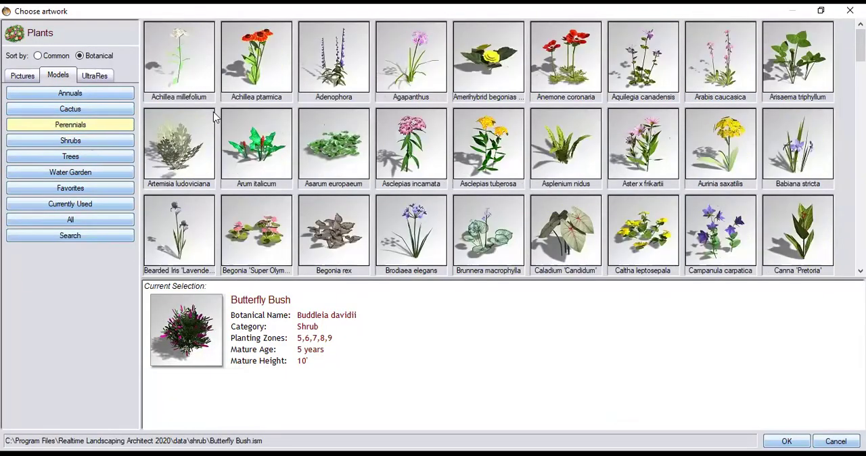
click(263, 54)
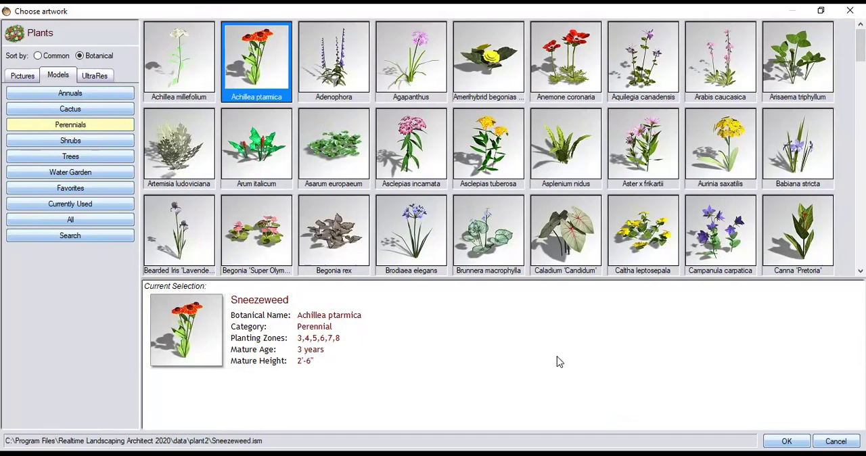
key(Return)
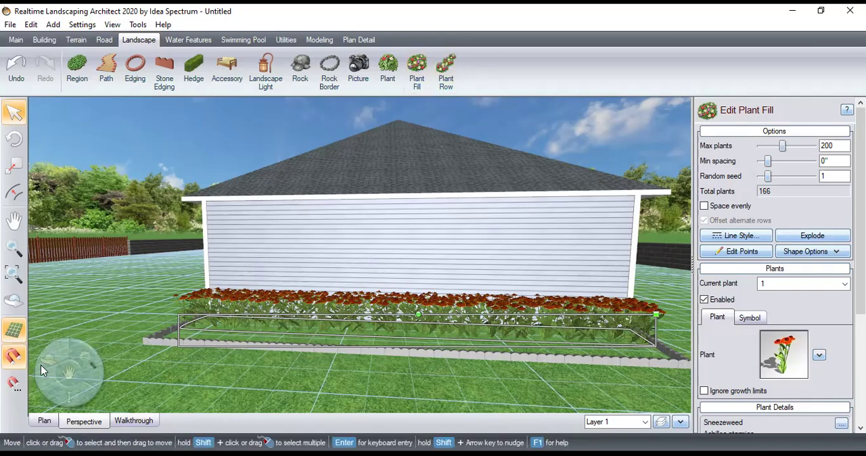
Draw an irregular curved pond, 2' deep with small ripples and fish, on the lawn between the house and the retaining wall corner, one edge about 21'-5" long
drag(56, 350, 305, 101)
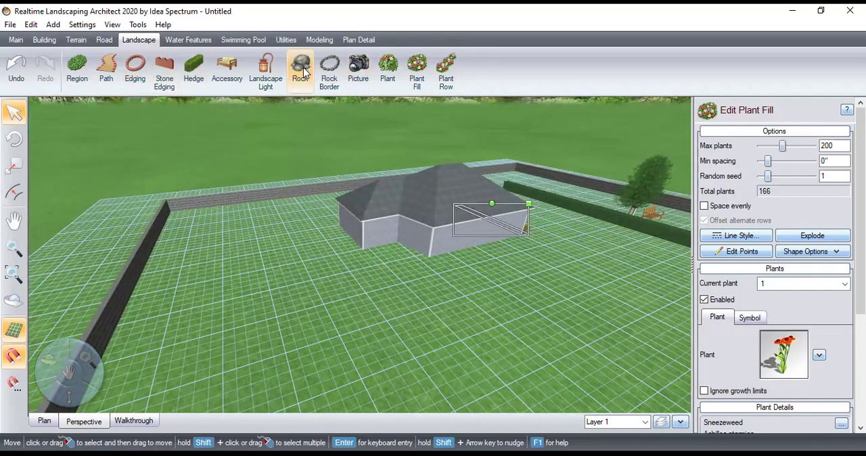
click(322, 41)
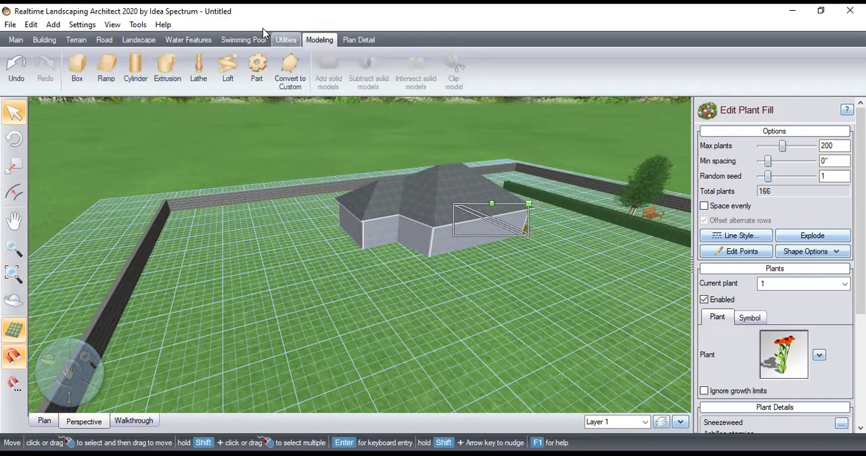
click(246, 40)
click(194, 42)
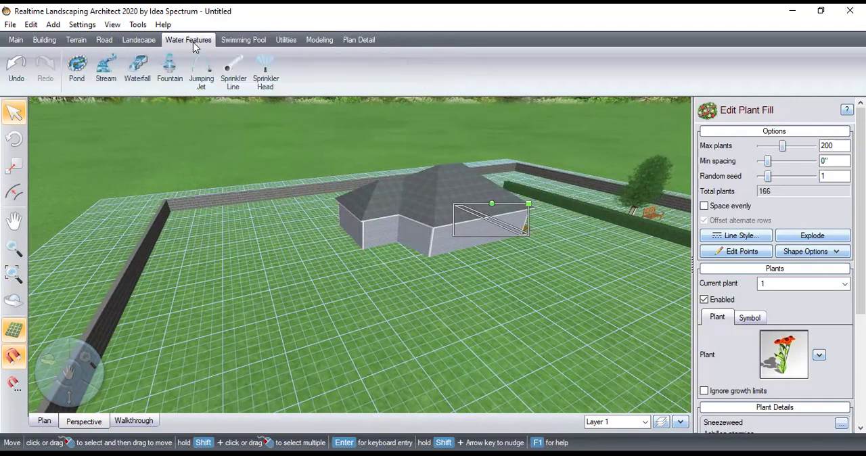
click(77, 66)
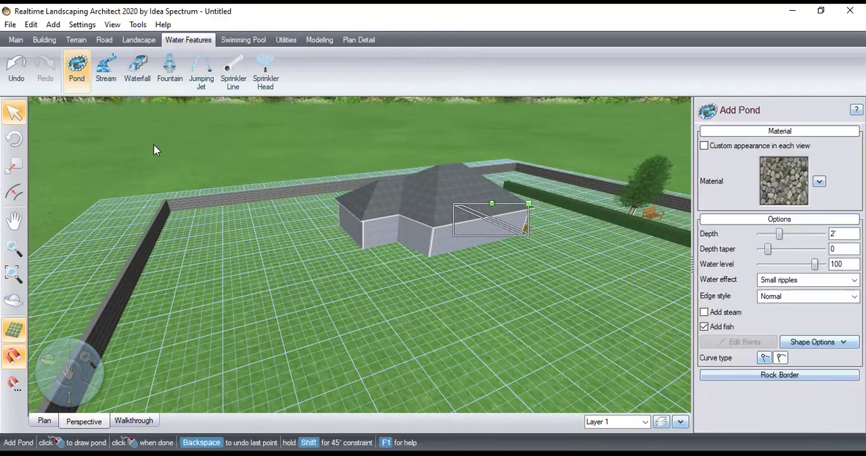
click(190, 238)
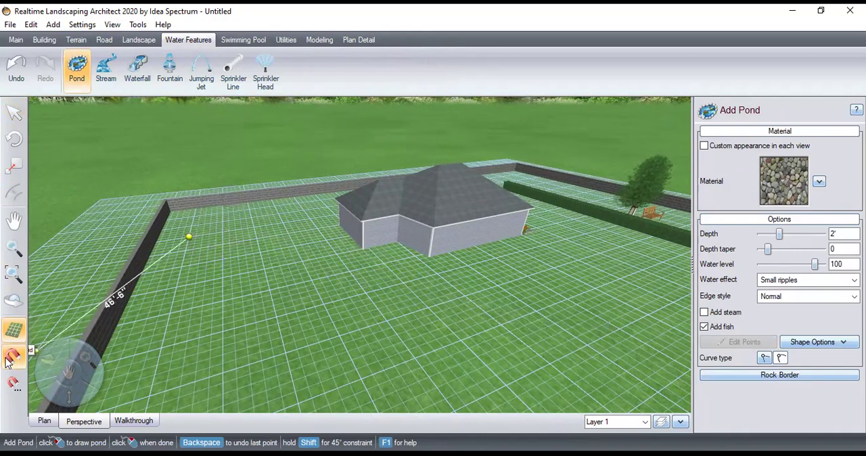
click(204, 224)
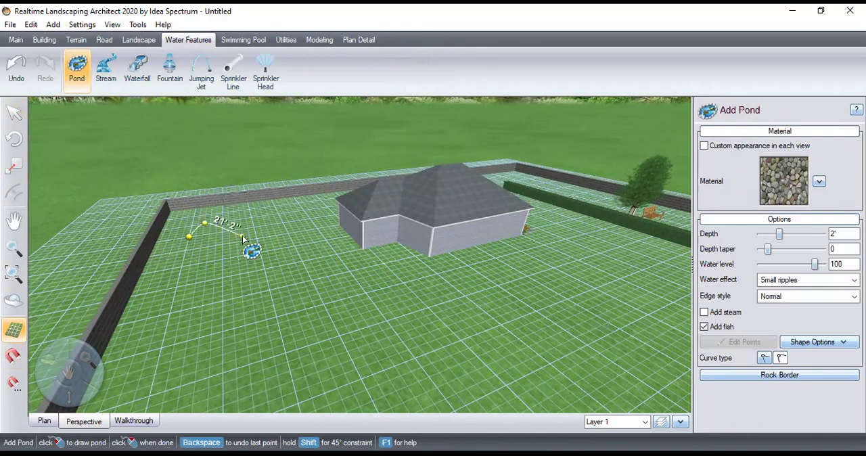
click(242, 237)
click(229, 253)
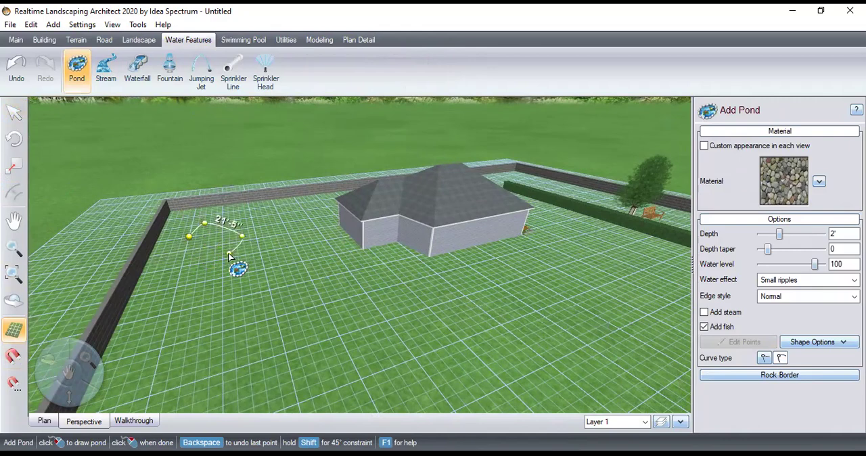
click(197, 277)
click(171, 259)
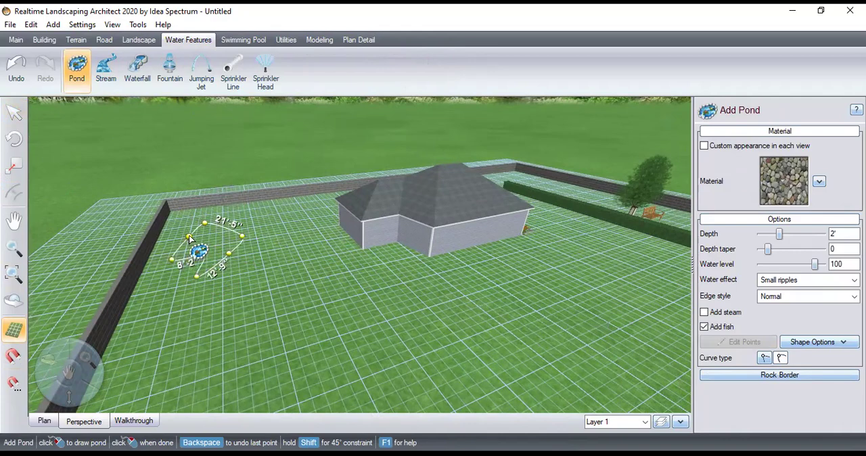
click(189, 237)
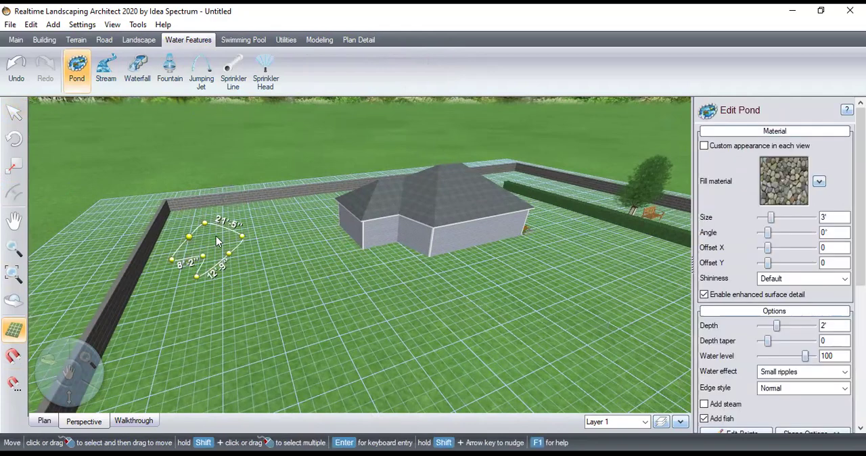
right_click(214, 235)
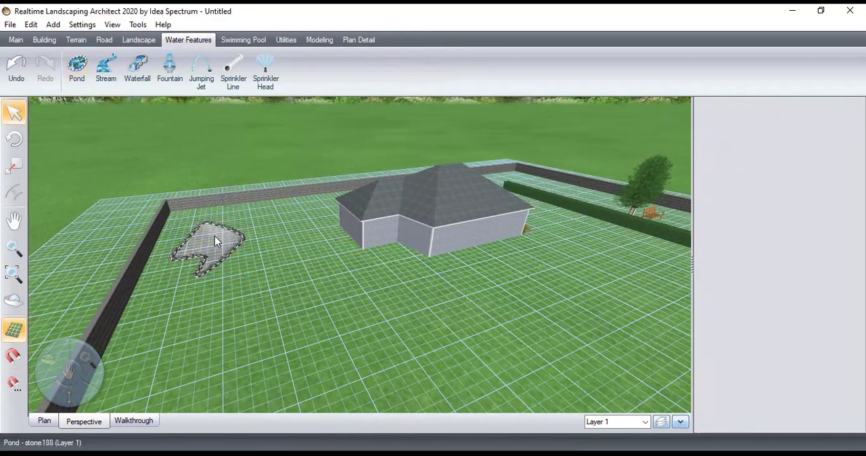
Draw a slow stream about 15'-5" long, 5' wide and 2' deep, from inside the pond to the nearby retaining wall
click(106, 68)
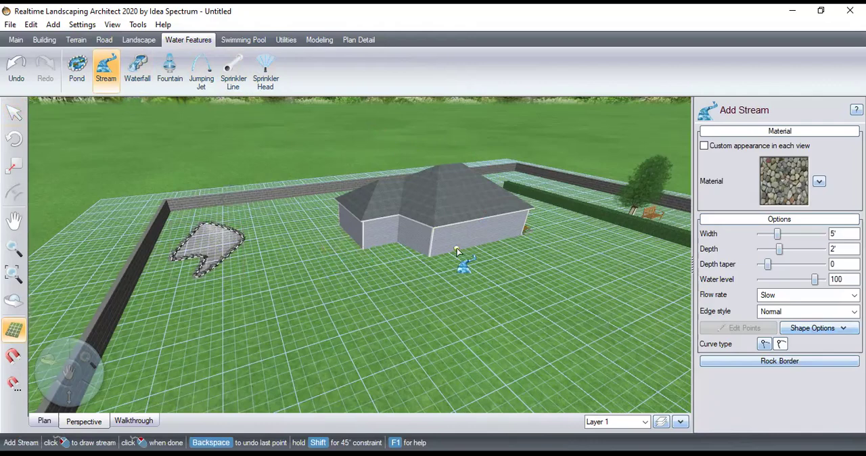
click(205, 237)
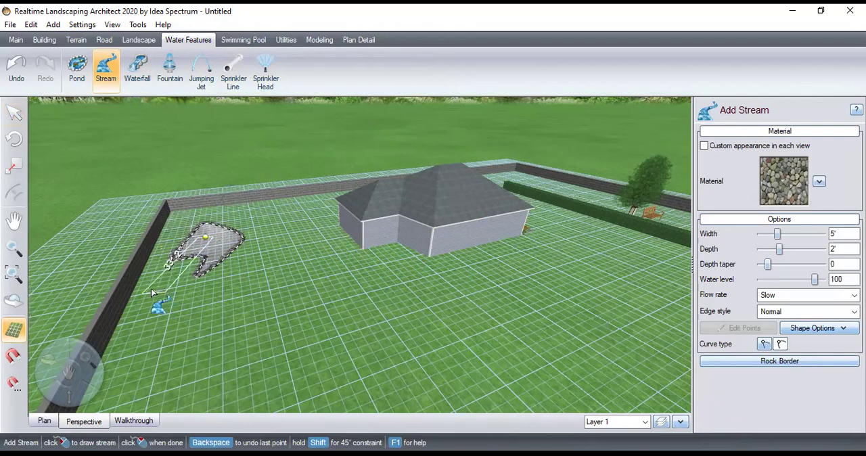
right_click(149, 248)
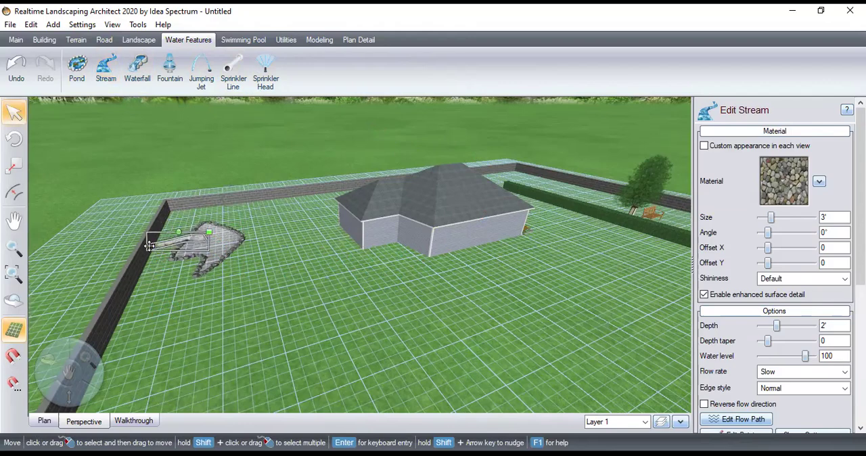
click(162, 311)
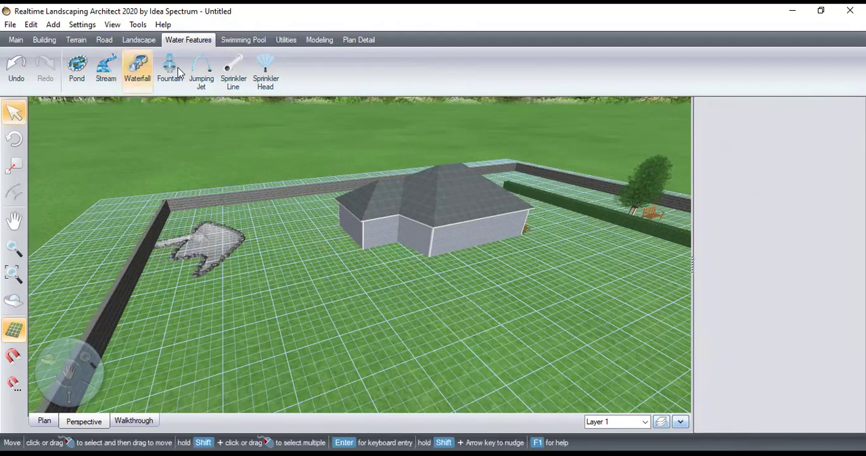
Place a waterfall where the stream meets the retaining wall and change its model to Waterfall15
click(140, 67)
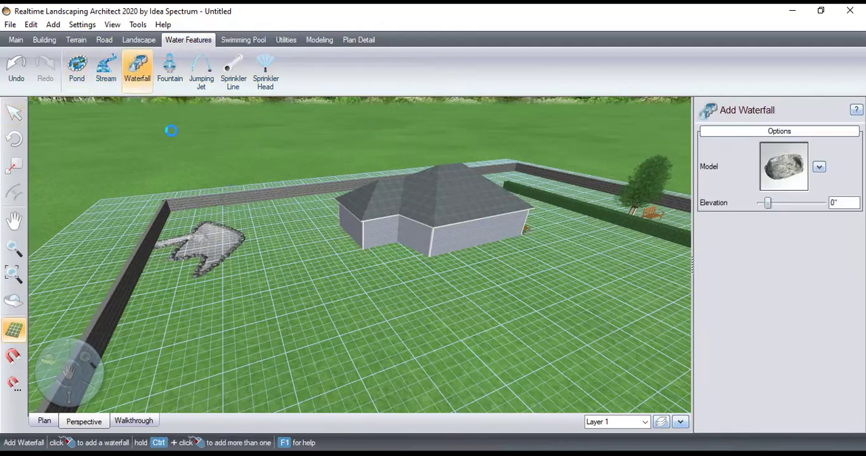
click(156, 245)
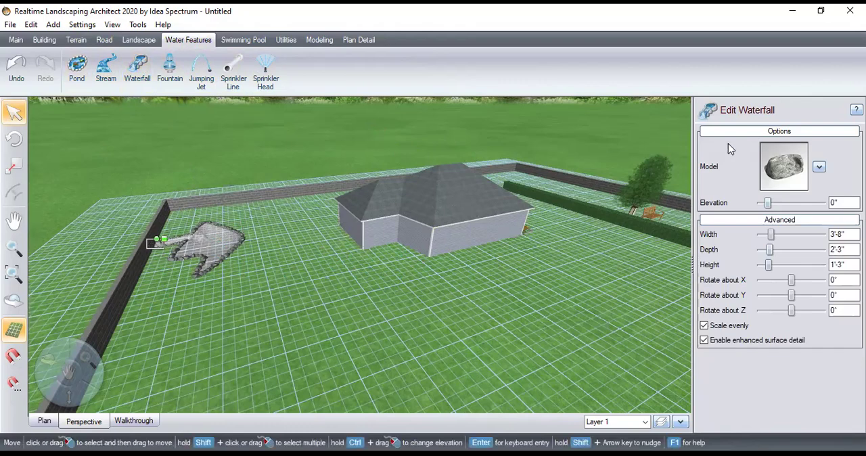
click(819, 167)
click(776, 183)
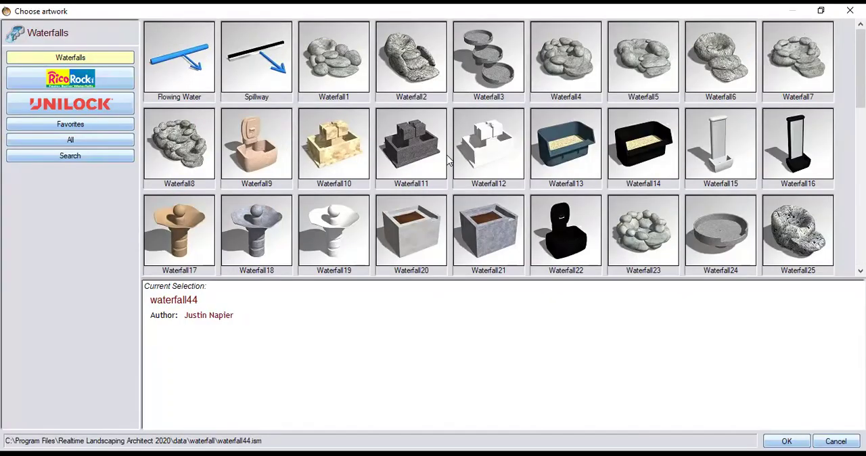
click(422, 65)
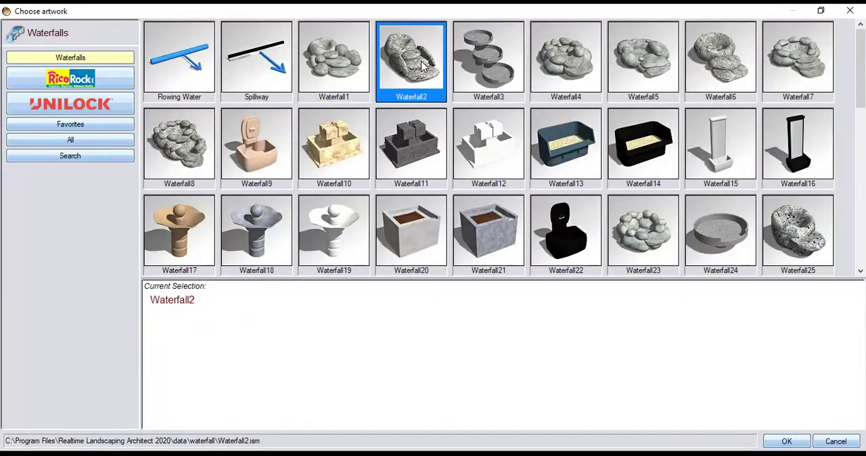
click(723, 55)
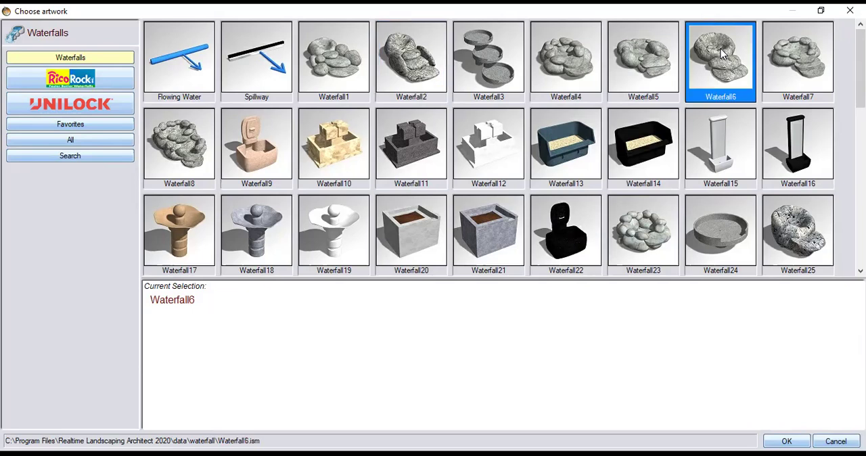
click(723, 154)
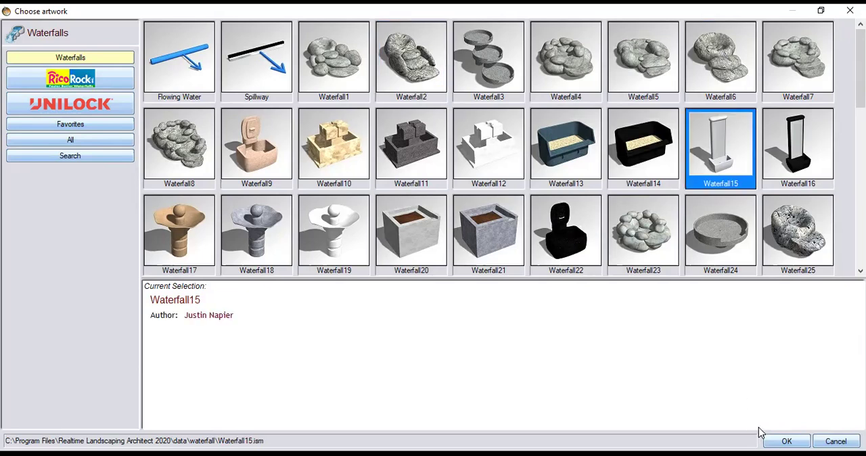
click(787, 441)
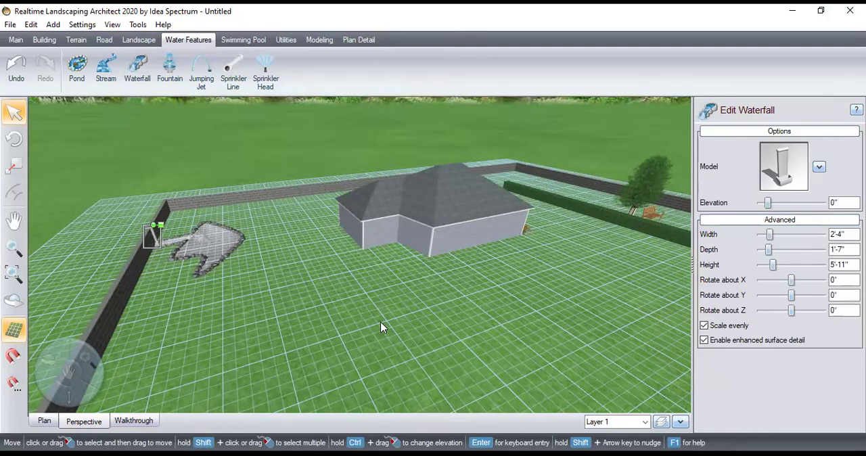
Move the waterfall out of the retaining wall a little toward the pond
drag(50, 362, 203, 292)
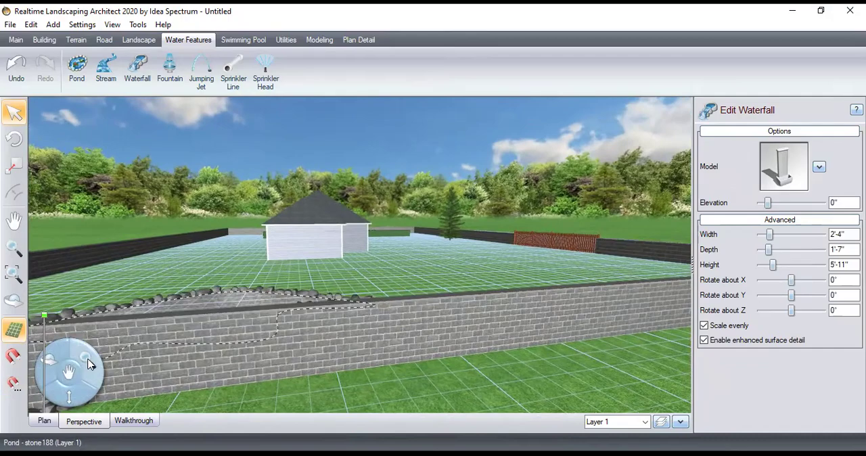
scroll(343, 341, up, 3)
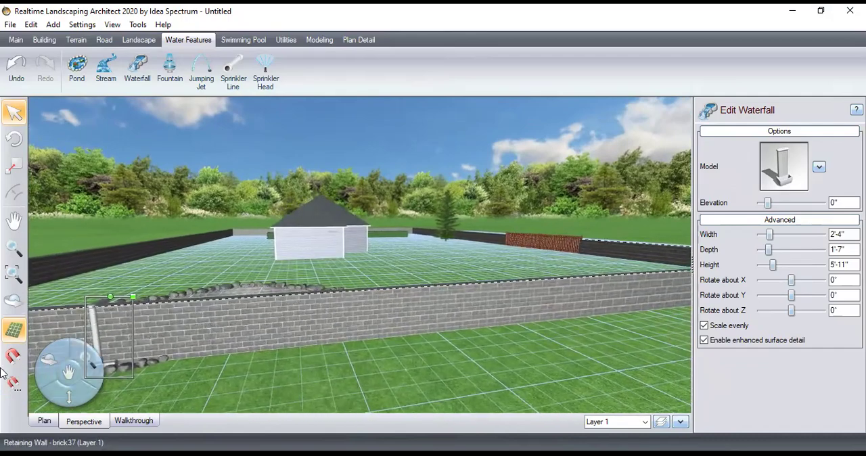
drag(50, 359, 282, 395)
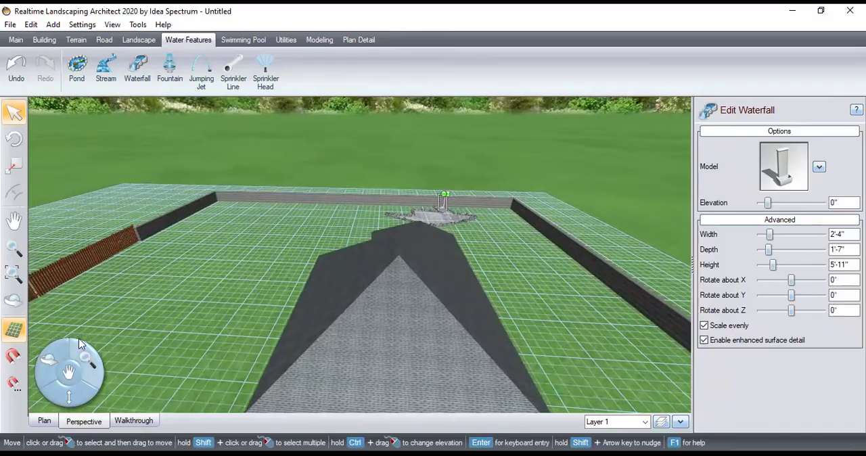
drag(86, 356, 568, 230)
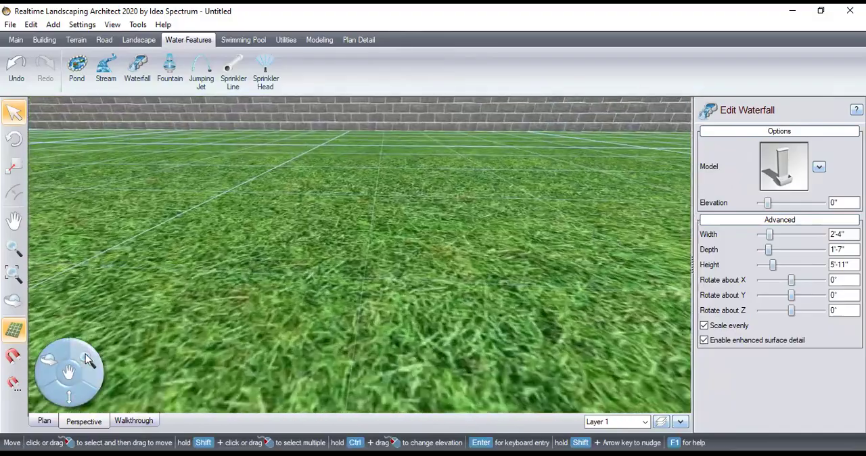
drag(48, 359, 306, 290)
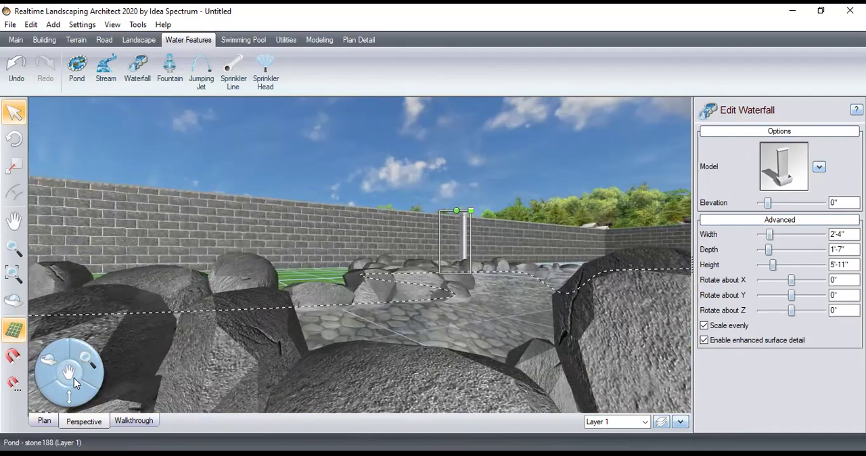
drag(67, 399, 68, 397)
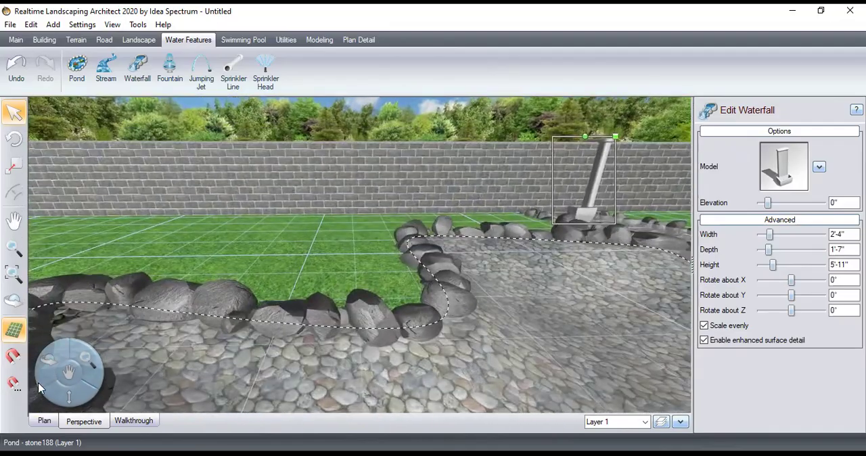
click(589, 174)
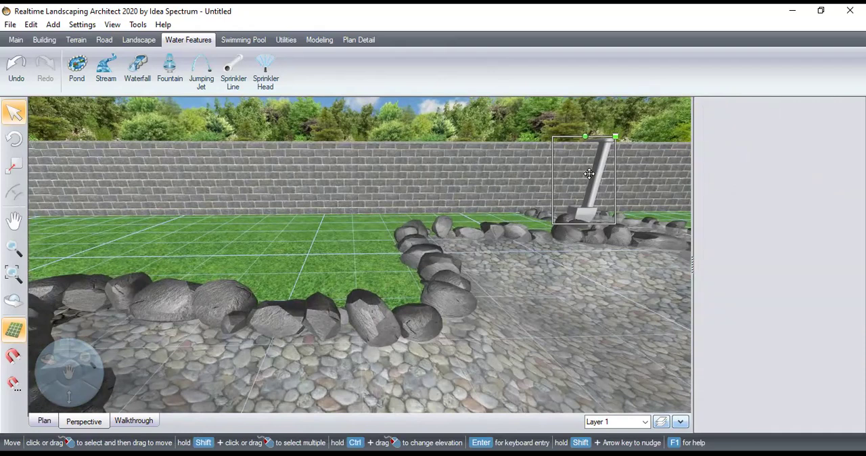
click(610, 174)
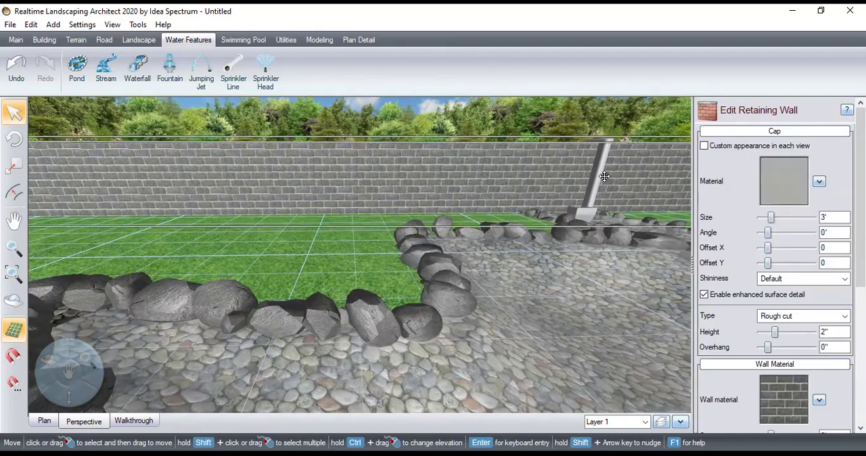
click(604, 177)
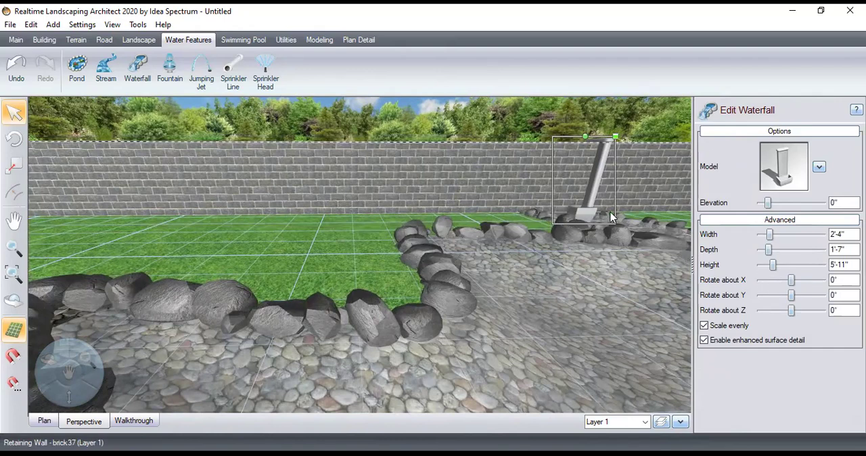
drag(607, 142, 590, 167)
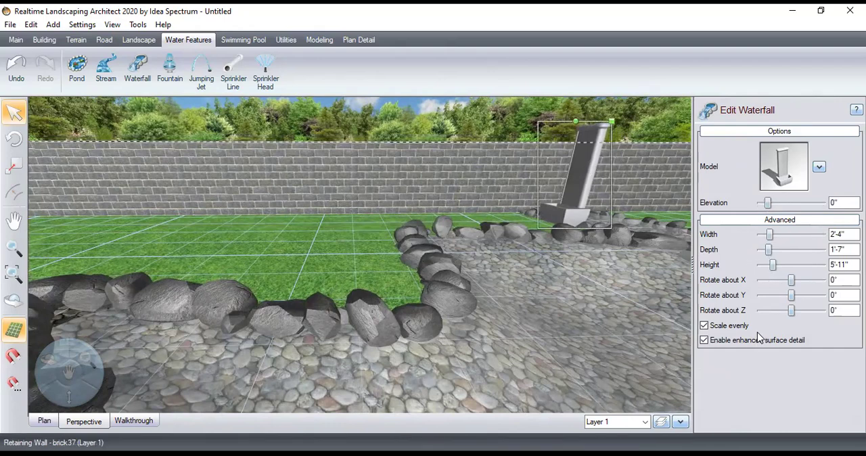
Rotate the waterfall 78° about Y, move it onto the pond's rock edge and raise its elevation to 10"
mouse_move(792, 295)
mouse_down()
mouse_move(809, 295)
mouse_move(795, 294)
mouse_up()
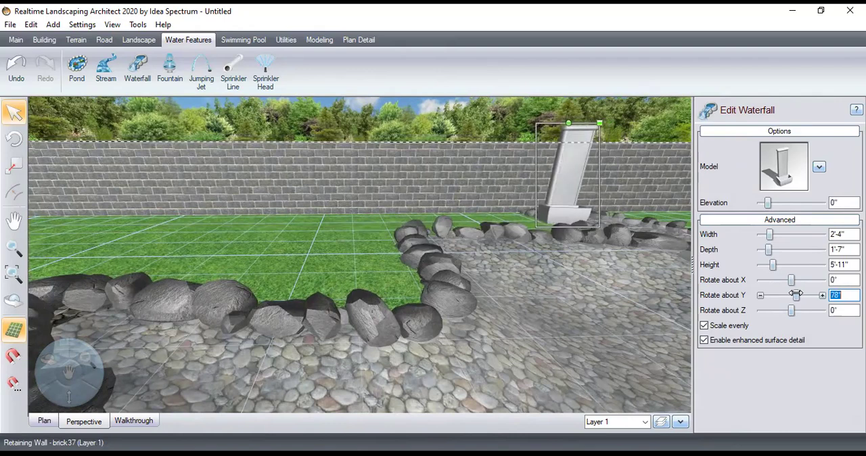
drag(574, 202, 589, 194)
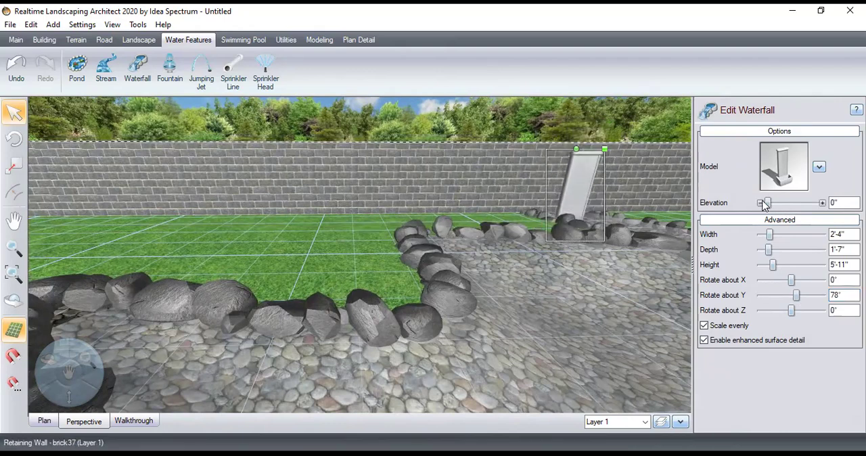
drag(766, 203, 768, 203)
Enlarge the waterfall evenly until its height is about 8'-4"
drag(769, 234, 771, 234)
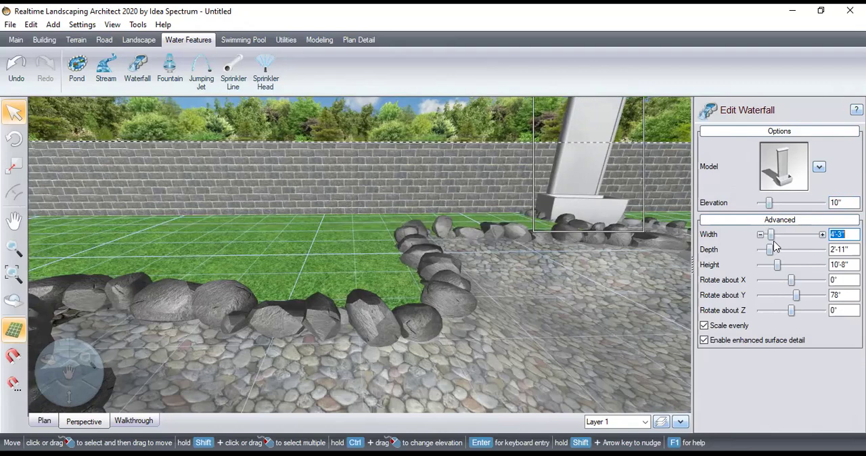
mouse_move(776, 264)
mouse_down()
mouse_move(762, 264)
mouse_move(775, 264)
mouse_up()
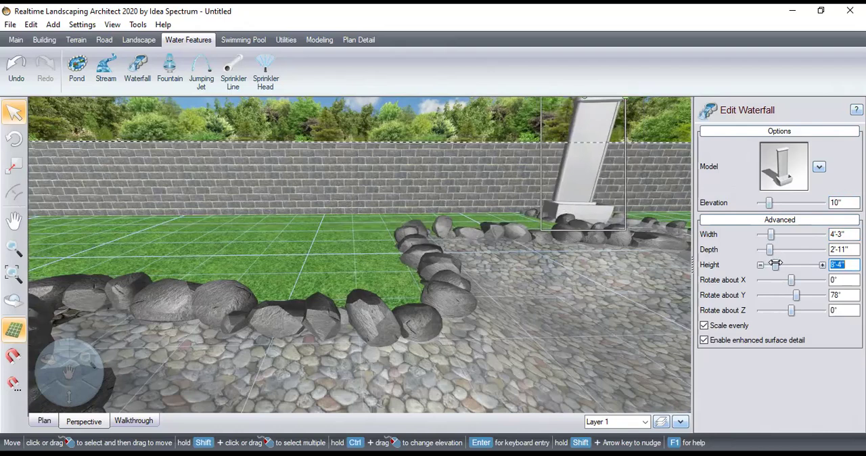
click(599, 118)
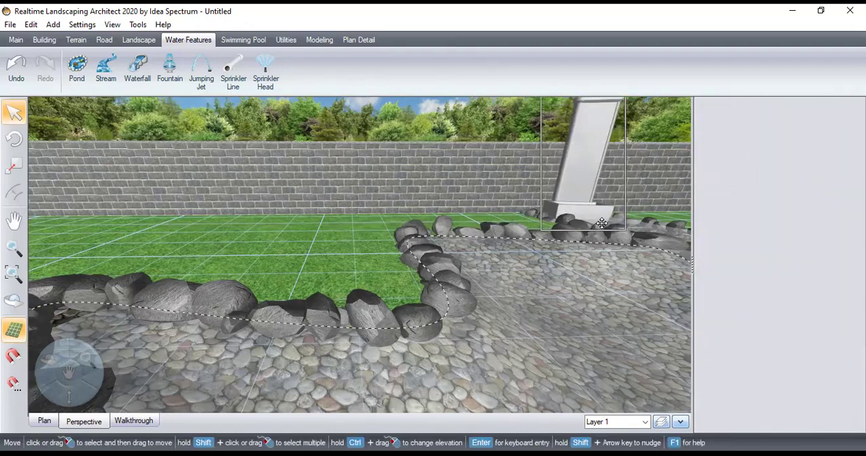
click(622, 325)
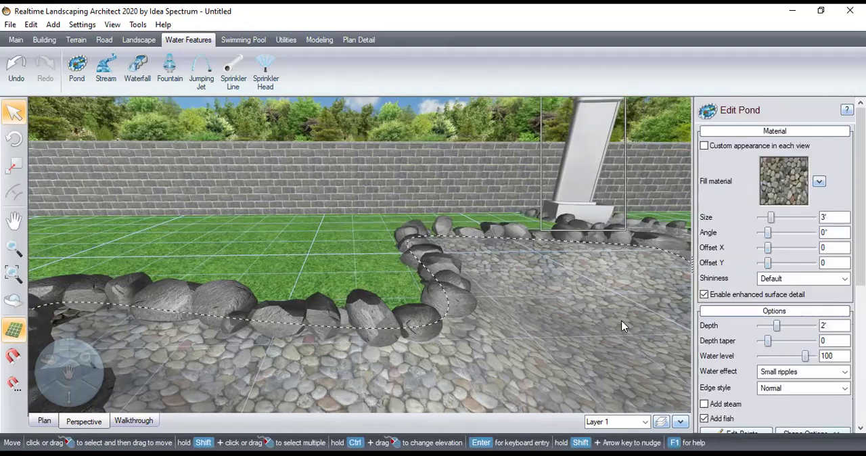
In plan view, start a new landscape region and choose Ground Cover83 as its material
click(50, 420)
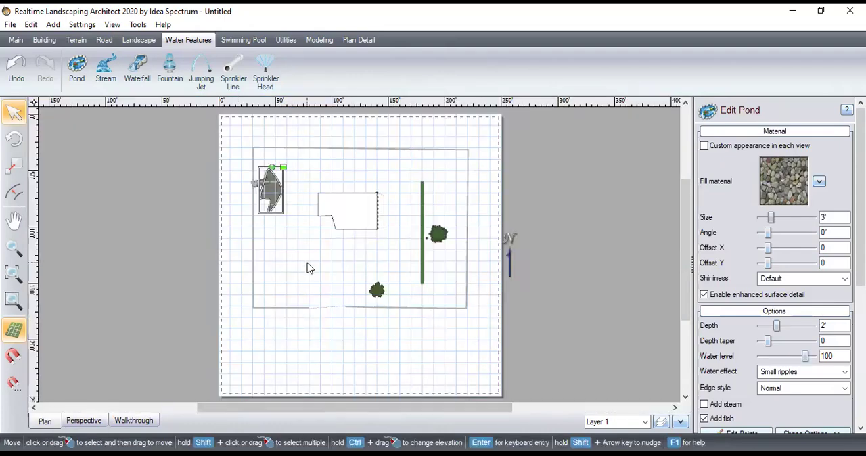
click(279, 257)
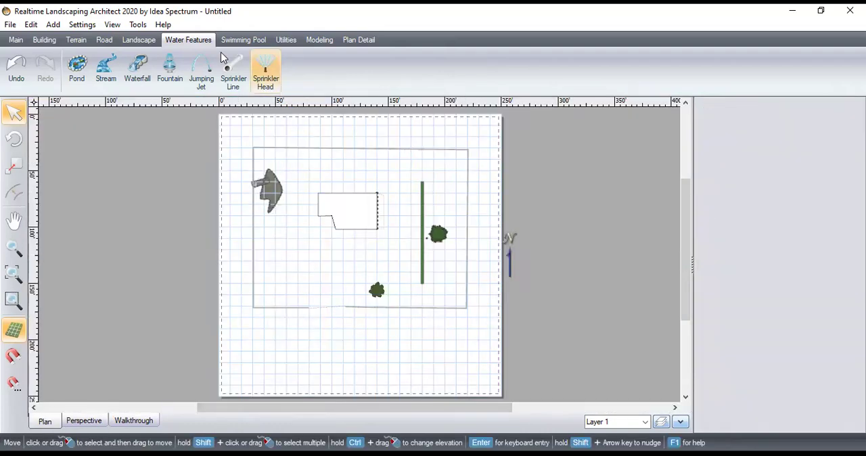
click(131, 42)
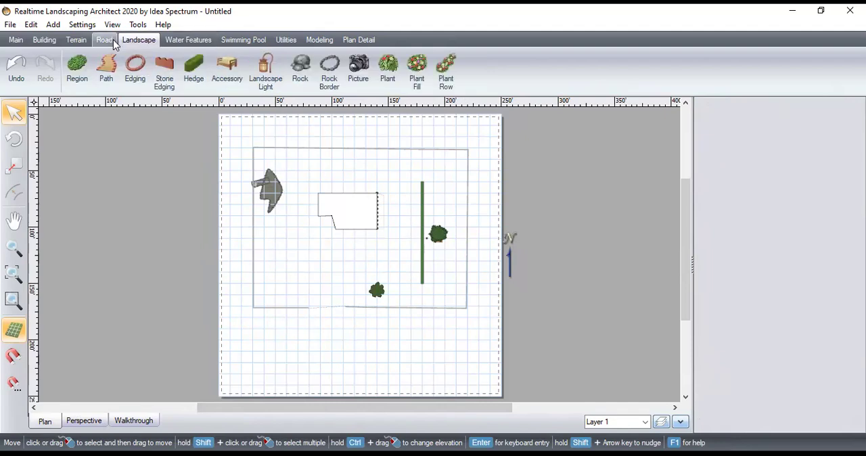
click(78, 68)
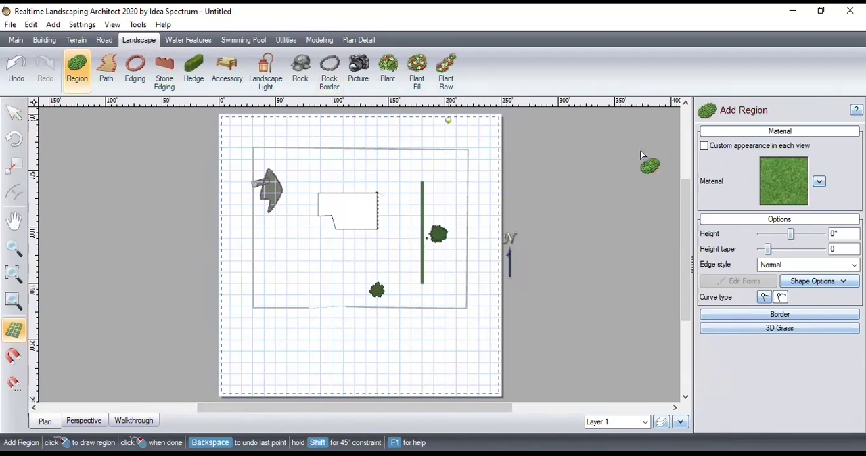
click(819, 182)
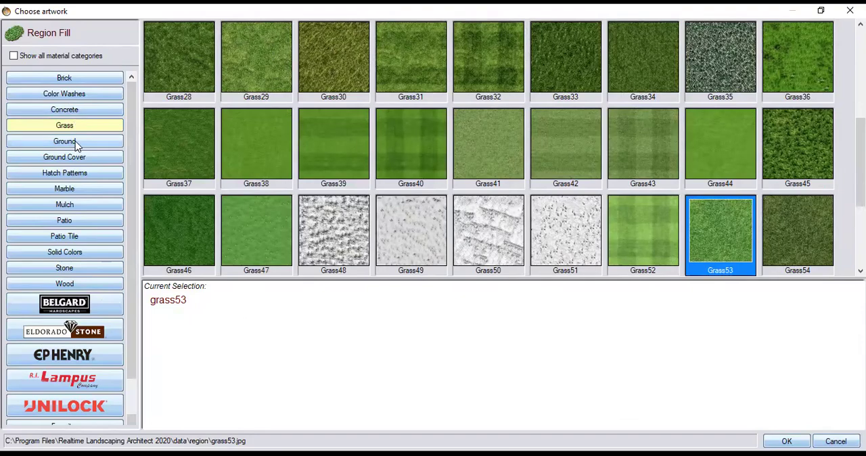
click(81, 158)
scroll(302, 145, down, 7)
scroll(302, 145, up, 8)
scroll(302, 145, down, 9)
click(302, 145)
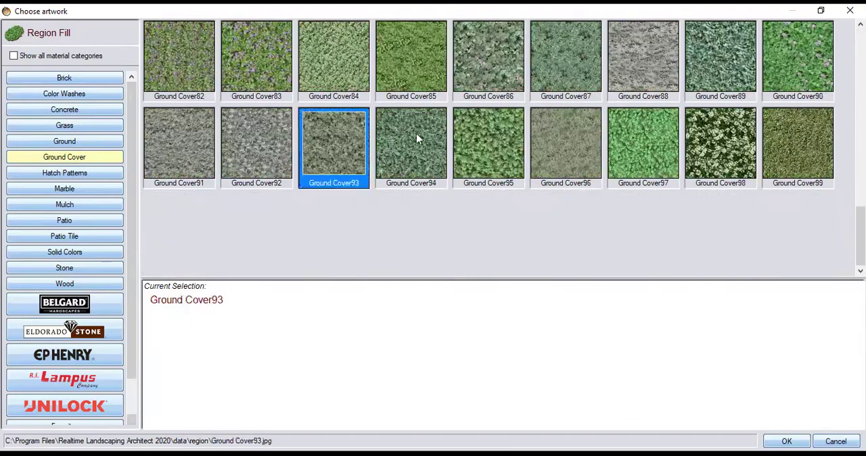
click(415, 66)
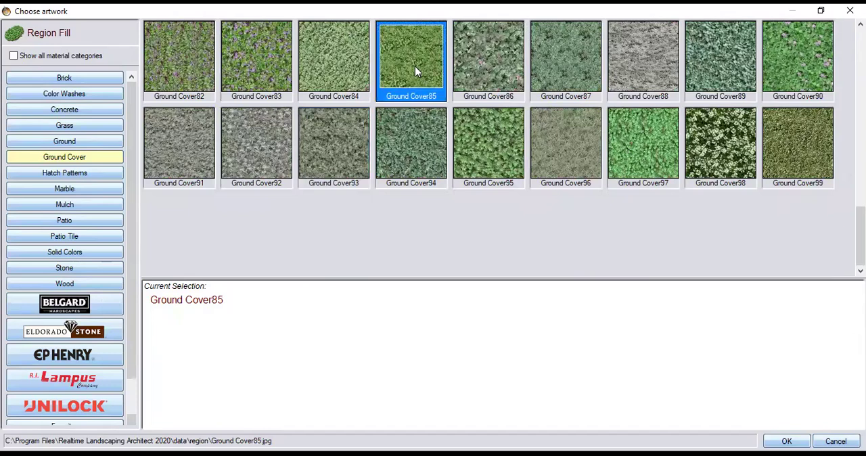
click(265, 62)
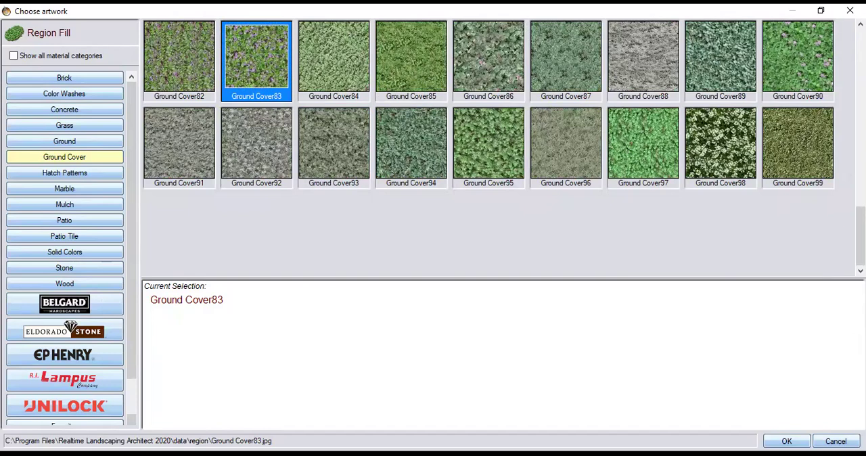
double_click(265, 62)
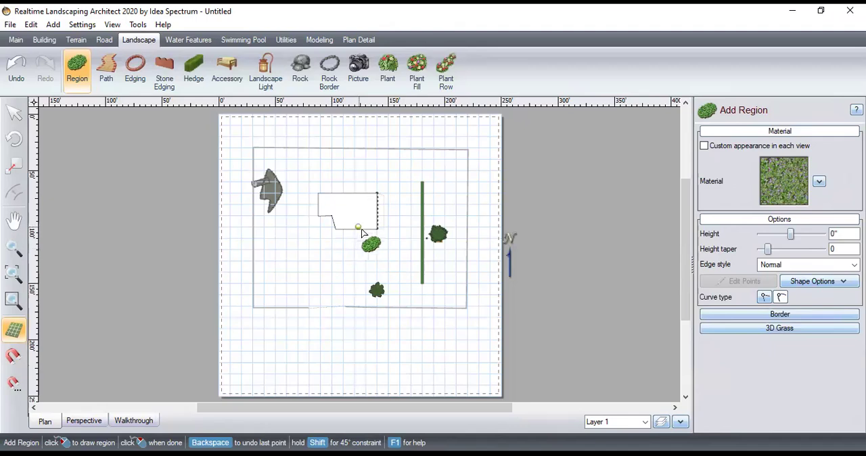
Draw a closed four-point curved region about 58' by 57' on the lawn between the pond, the house and the front fence
click(269, 228)
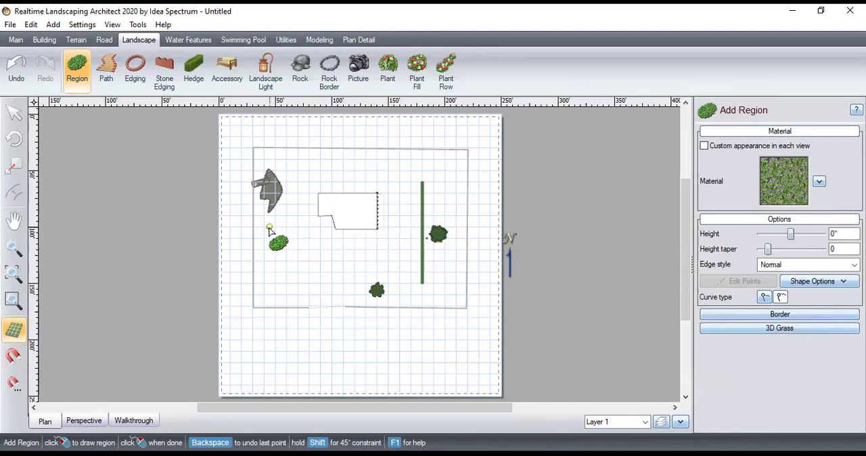
click(330, 227)
click(332, 287)
click(267, 287)
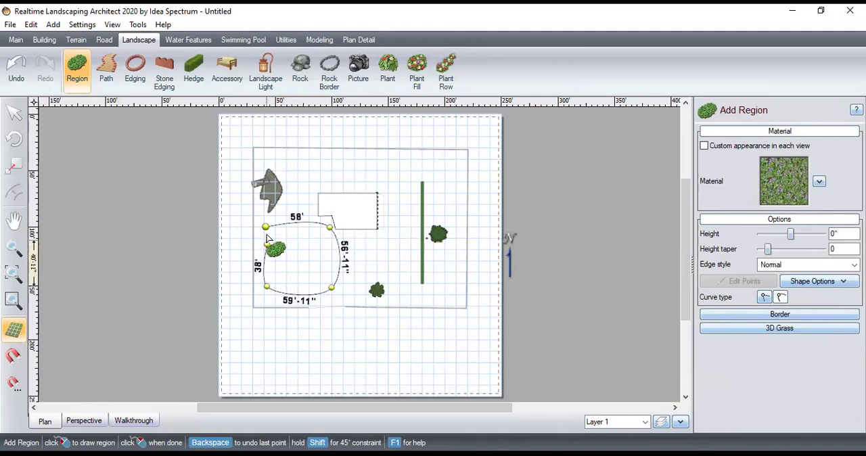
click(266, 227)
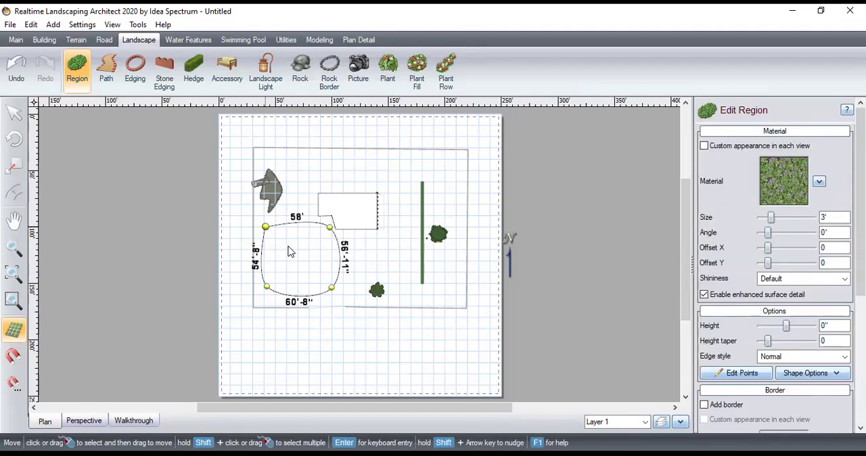
Set the ground cover region's material size to 19'-11" and check the flower texture in perspective view
click(79, 422)
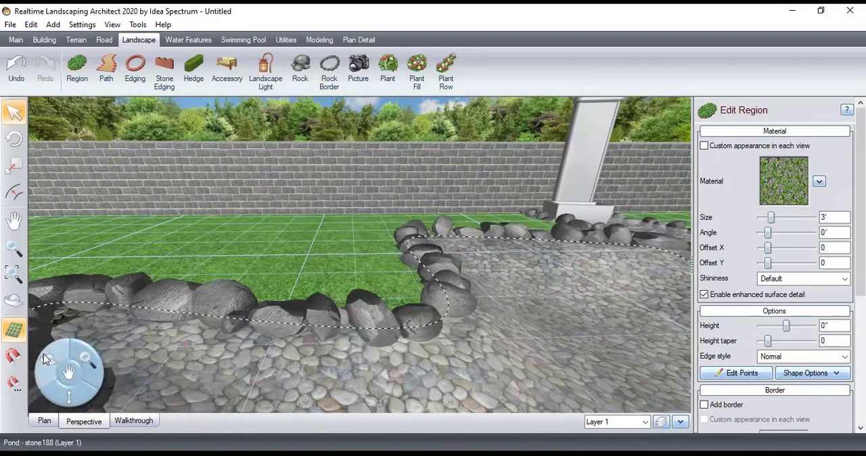
drag(107, 338, 464, 344)
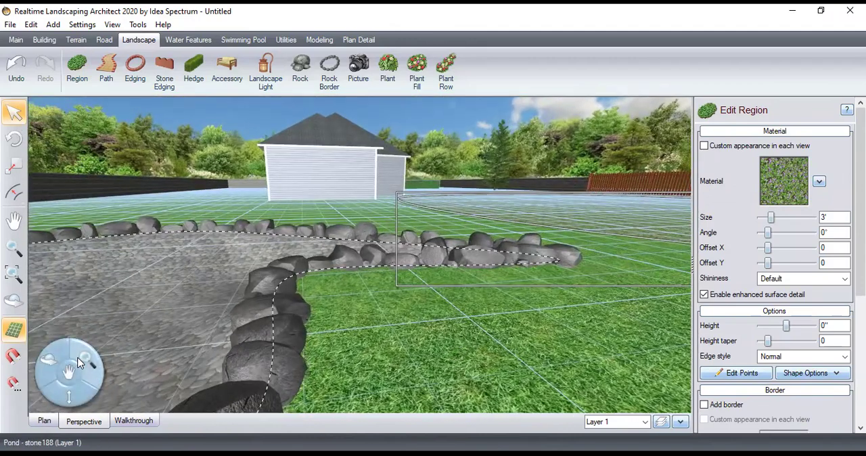
drag(159, 350, 80, 364)
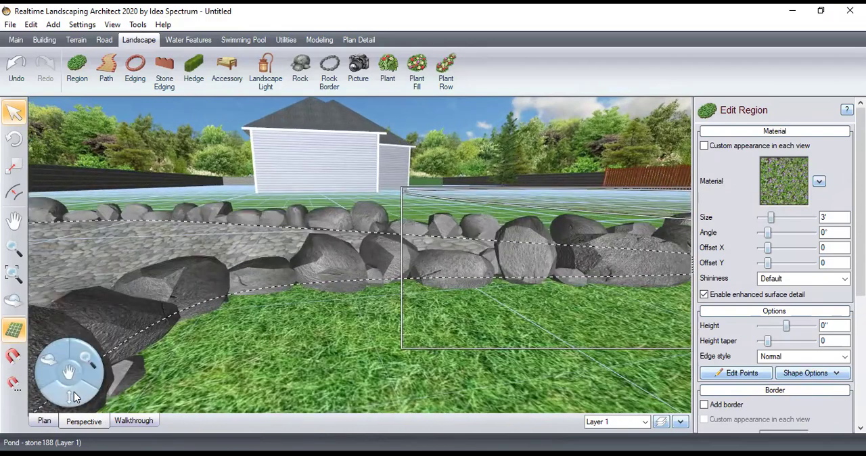
drag(73, 397, 605, 403)
drag(559, 374, 622, 165)
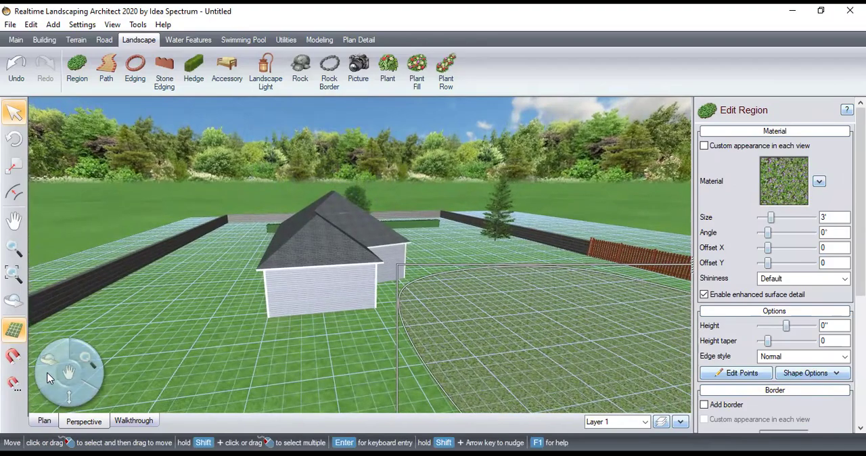
drag(48, 359, 137, 127)
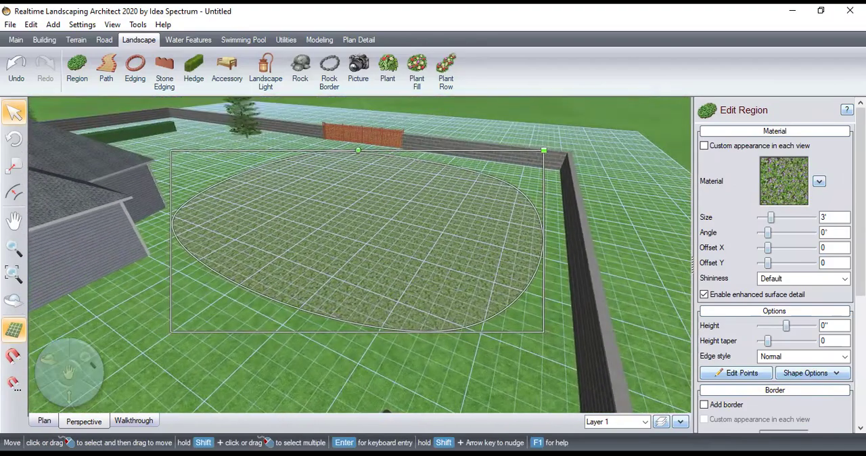
drag(770, 217, 792, 228)
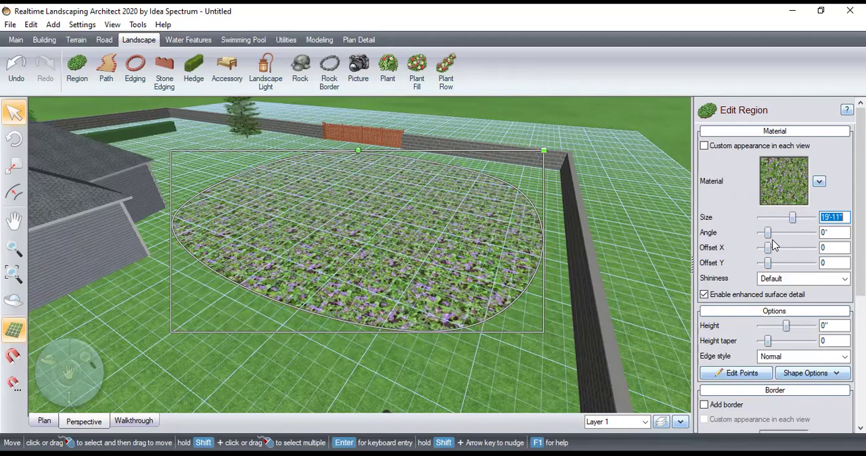
scroll(478, 253, up, 10)
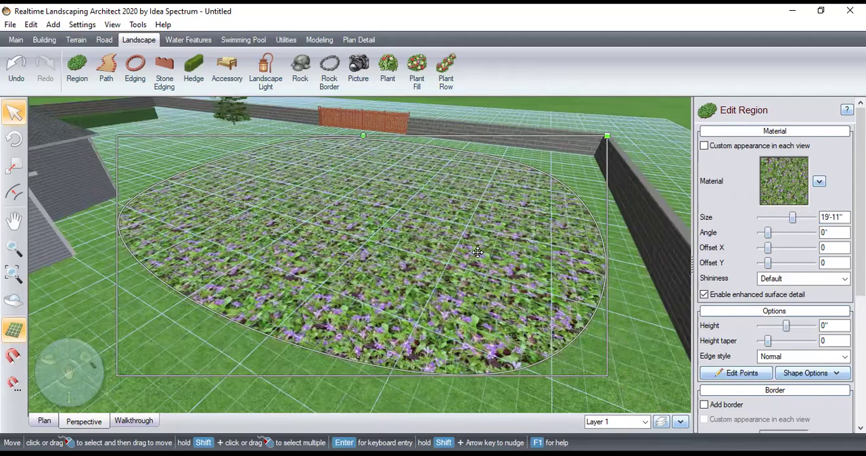
scroll(478, 252, down, 2)
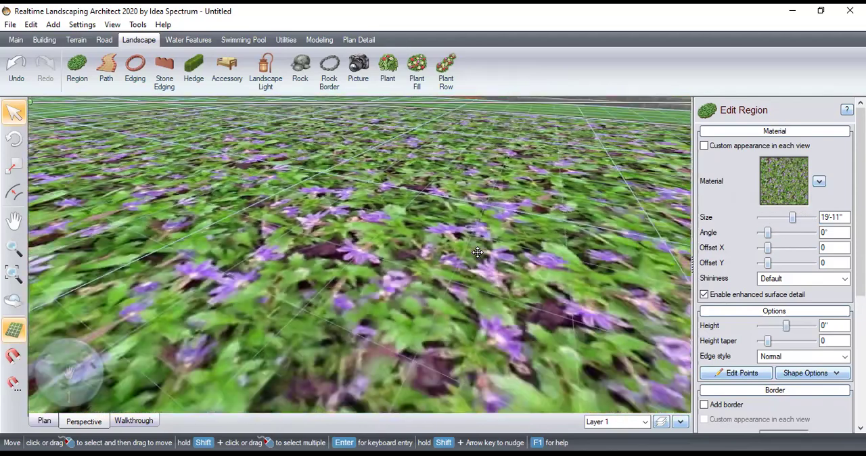
scroll(478, 252, down, 3)
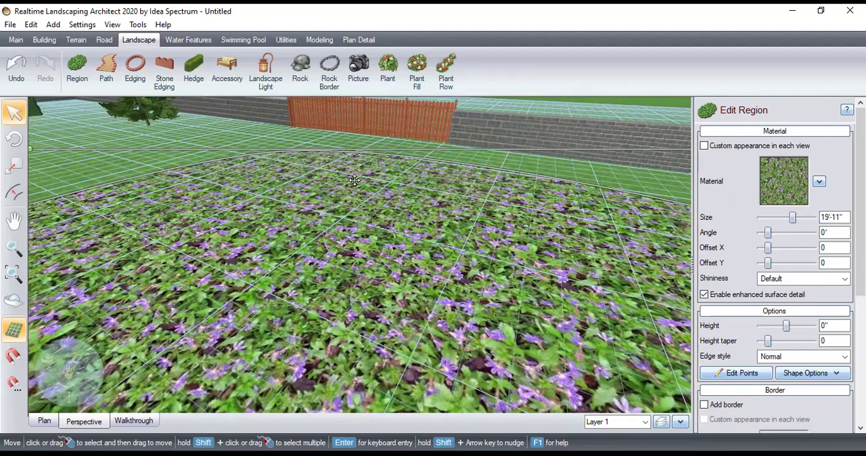
click(819, 182)
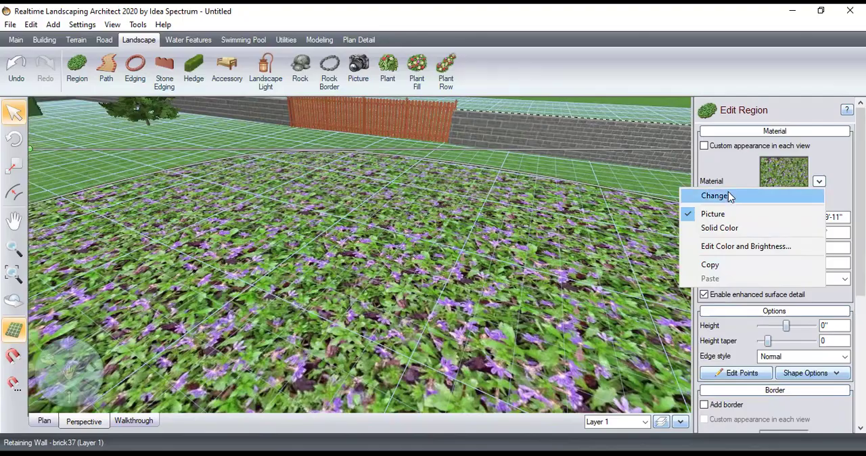
click(729, 196)
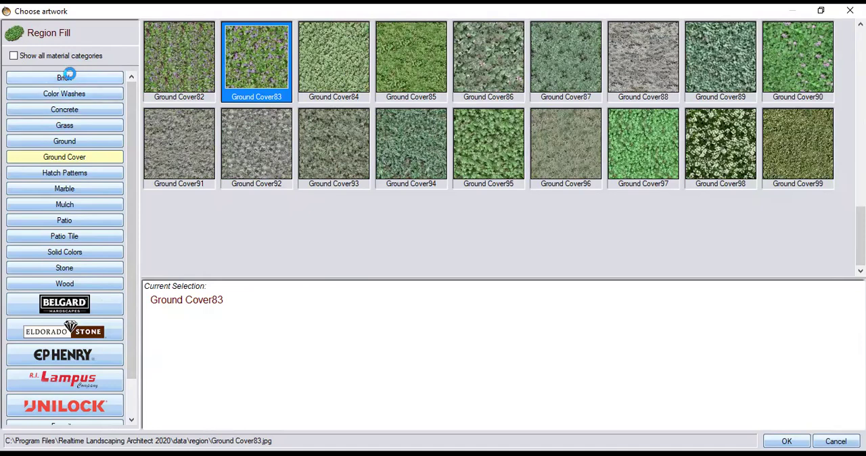
click(64, 76)
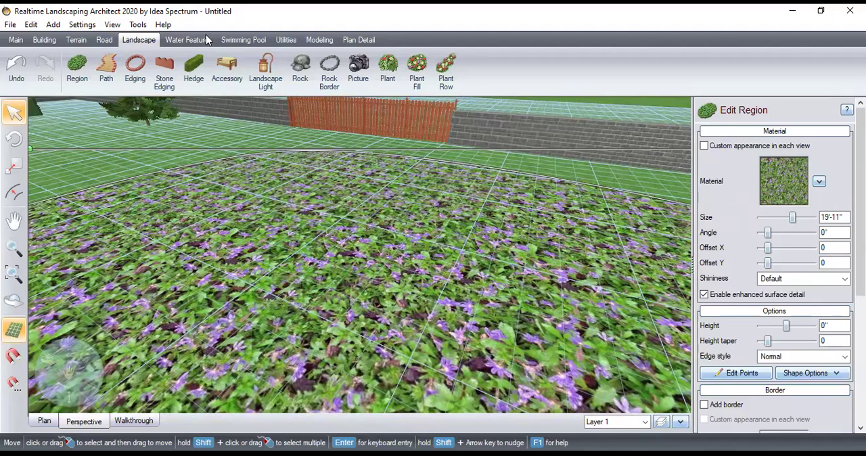
Draw a straight path 4' wide and about 66' long from the fence's end at the front wall to the house
click(106, 66)
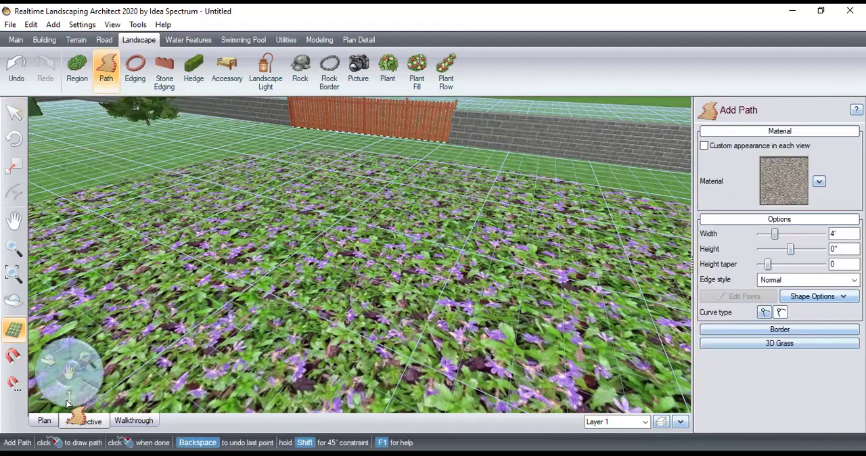
click(55, 418)
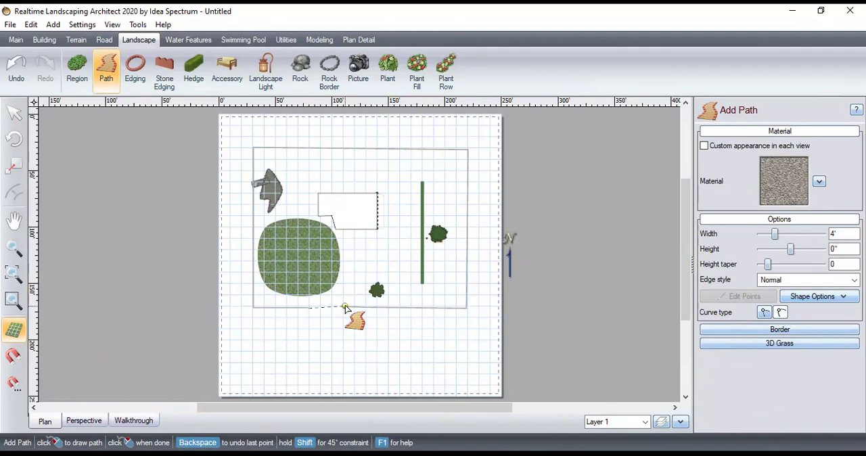
click(345, 306)
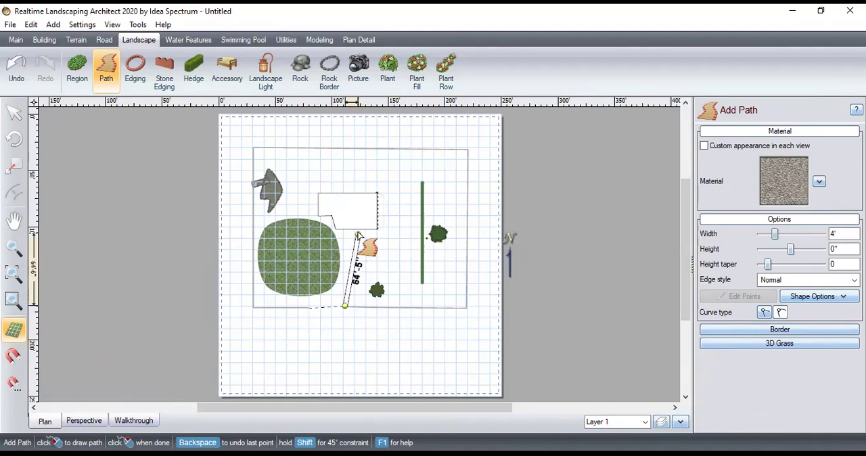
right_click(358, 234)
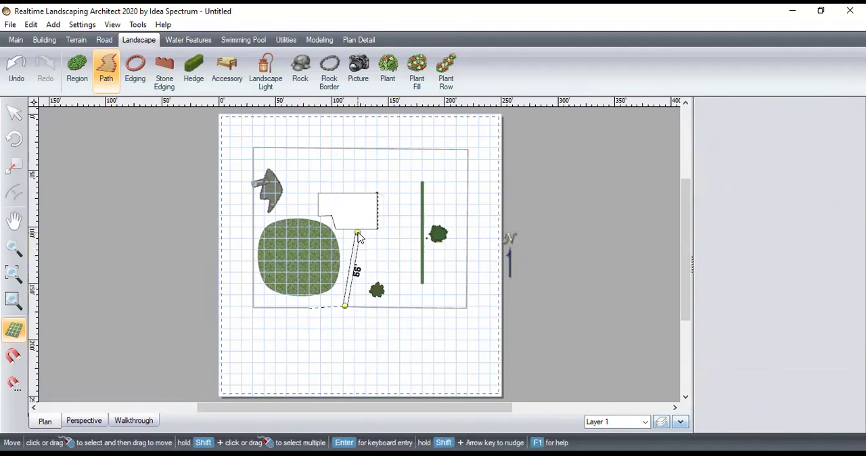
right_click(369, 282)
click(734, 189)
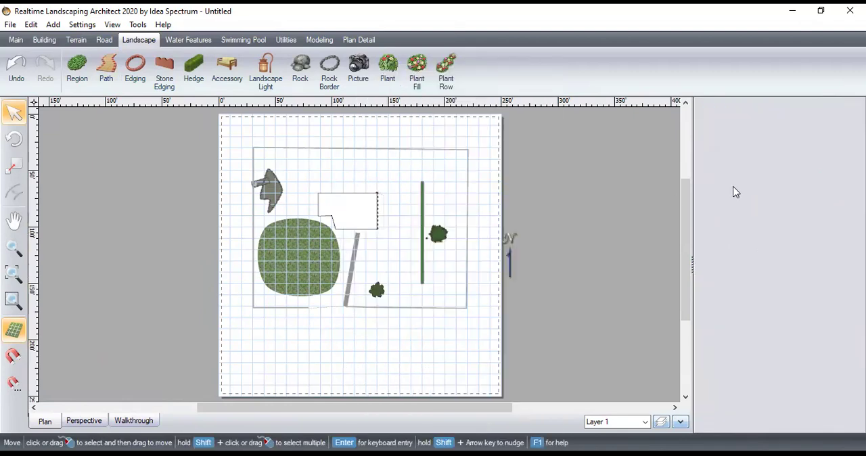
Change the path's material to the red Flagstone8 from the Patio category
click(357, 251)
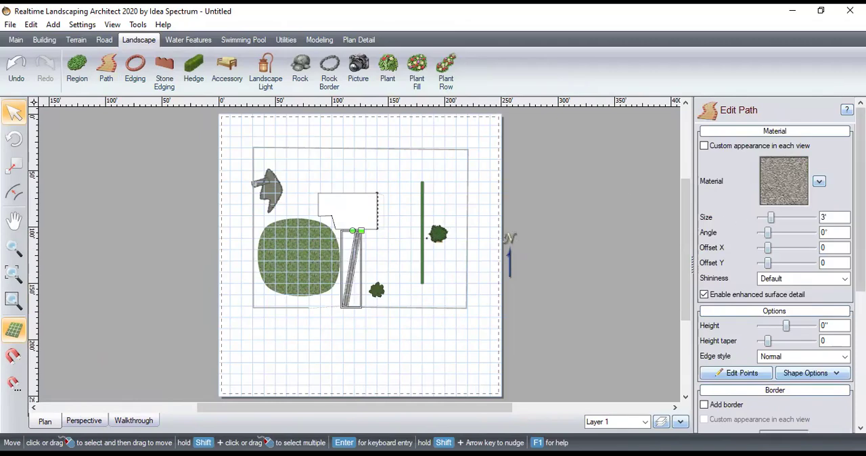
click(819, 182)
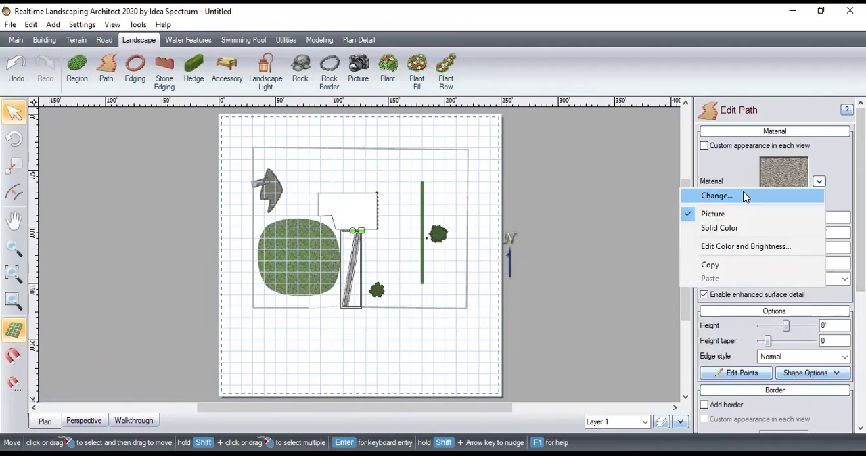
click(744, 195)
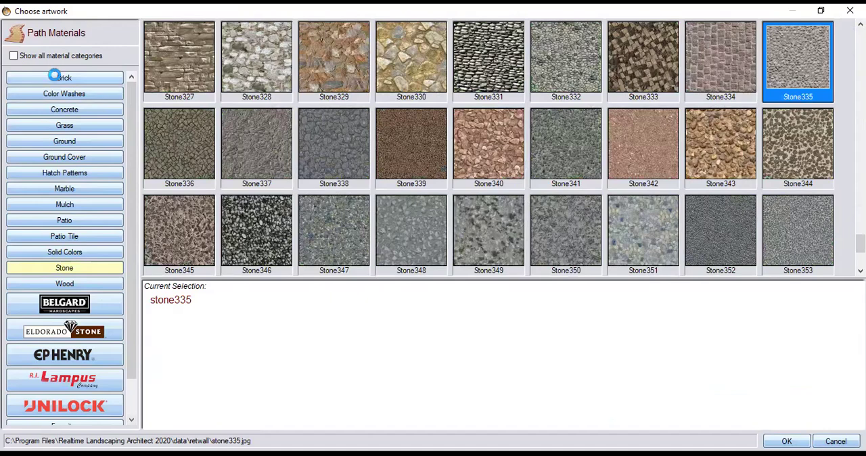
click(55, 78)
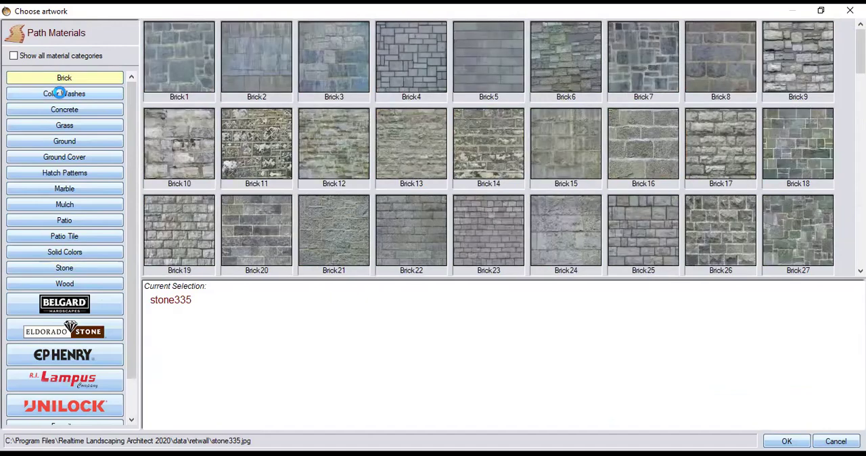
click(61, 93)
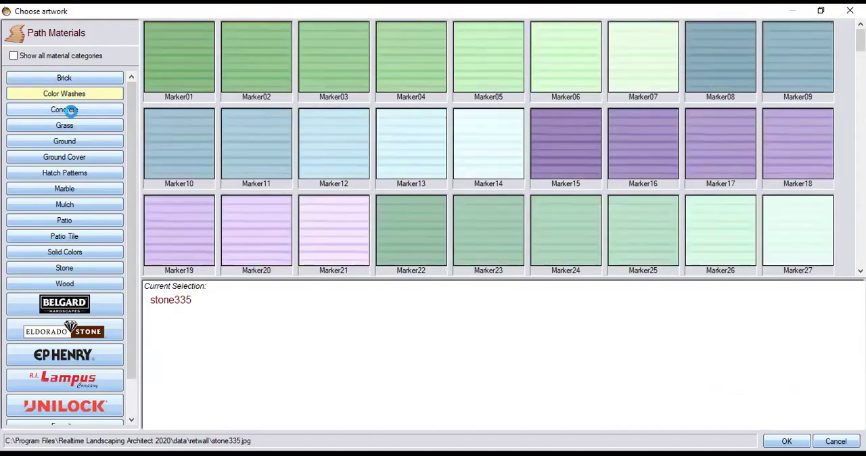
click(64, 110)
scroll(337, 126, down, 3)
scroll(337, 127, up, 3)
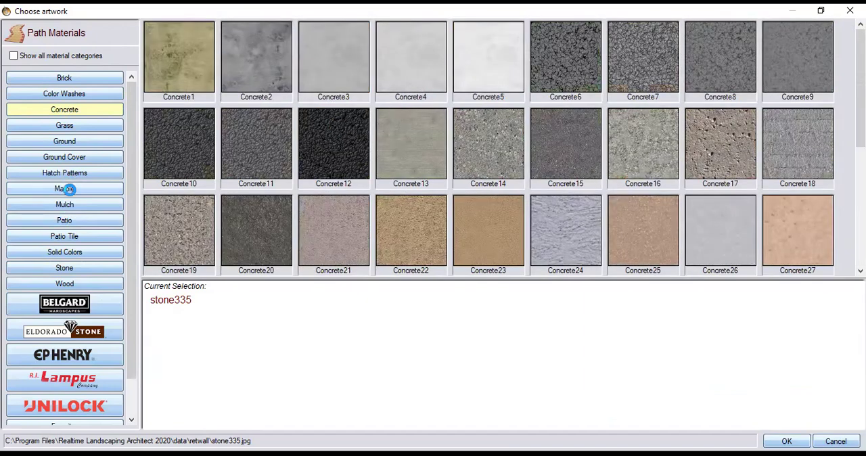
click(76, 172)
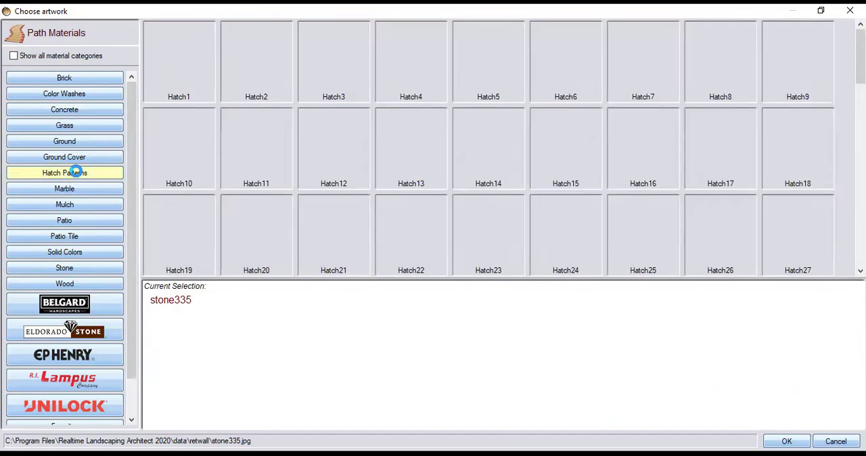
click(69, 234)
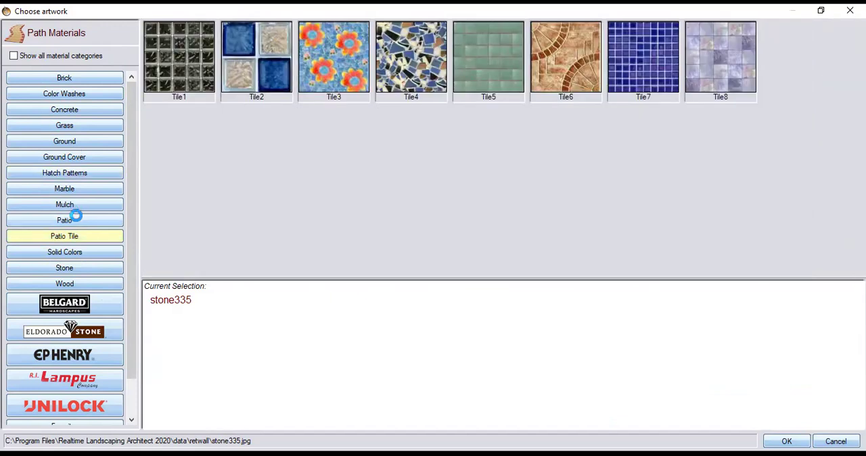
click(72, 218)
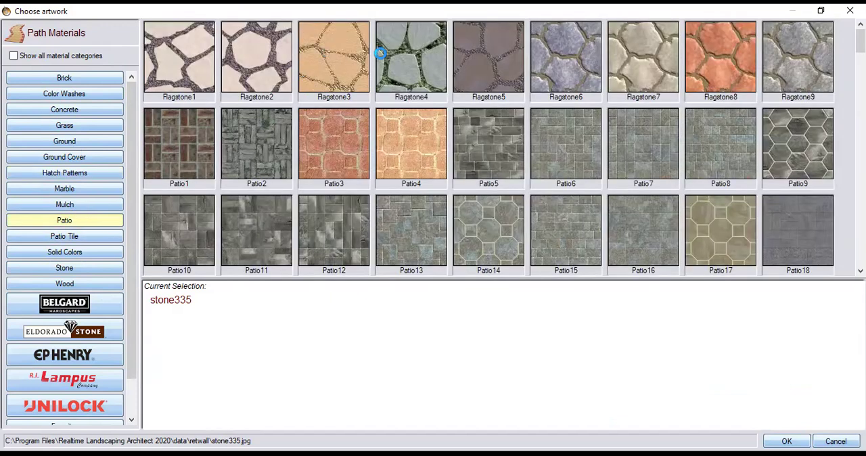
click(486, 45)
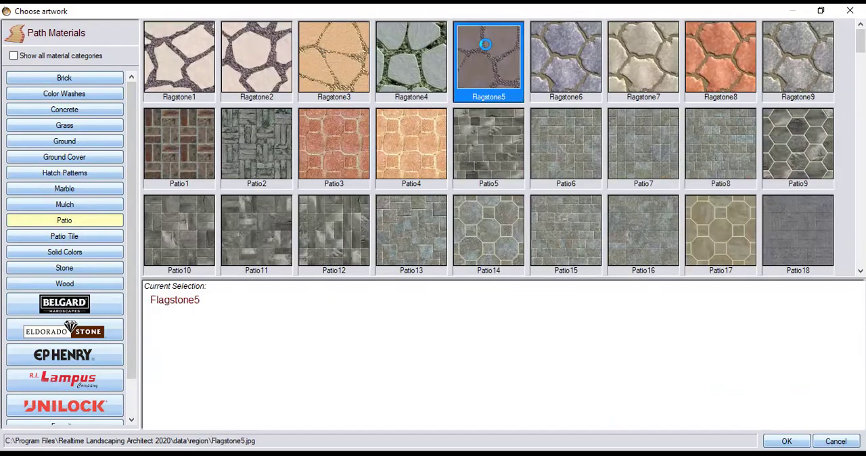
double_click(730, 40)
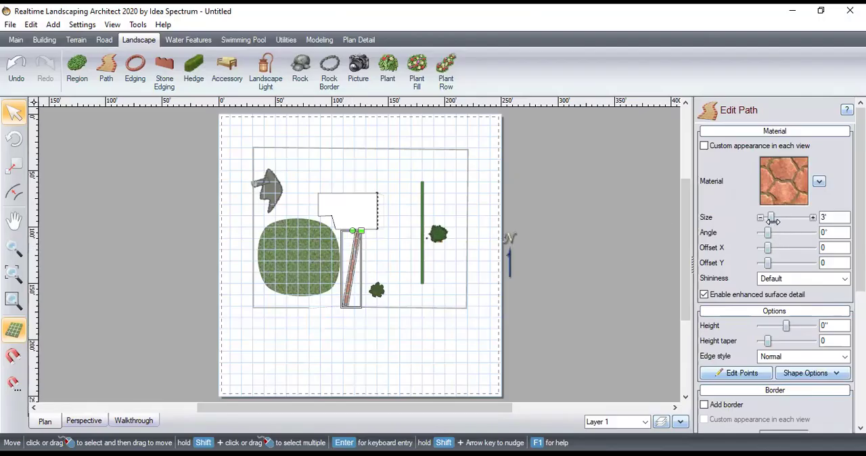
Set the path's material size to 5'-3" and inspect the stone pattern up close in plan view
drag(771, 218, 774, 217)
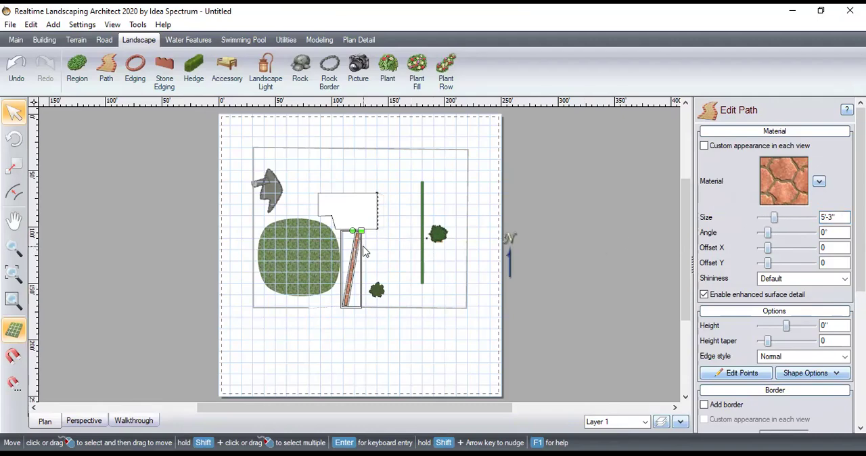
scroll(364, 251, up, 10)
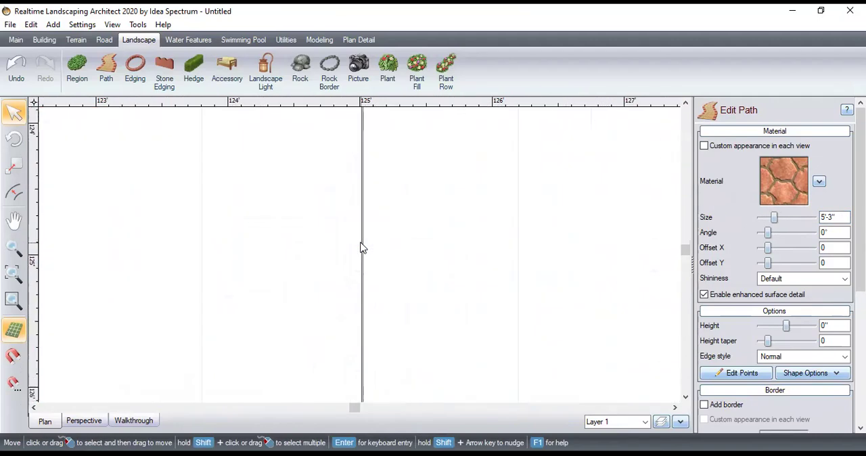
scroll(362, 248, down, 5)
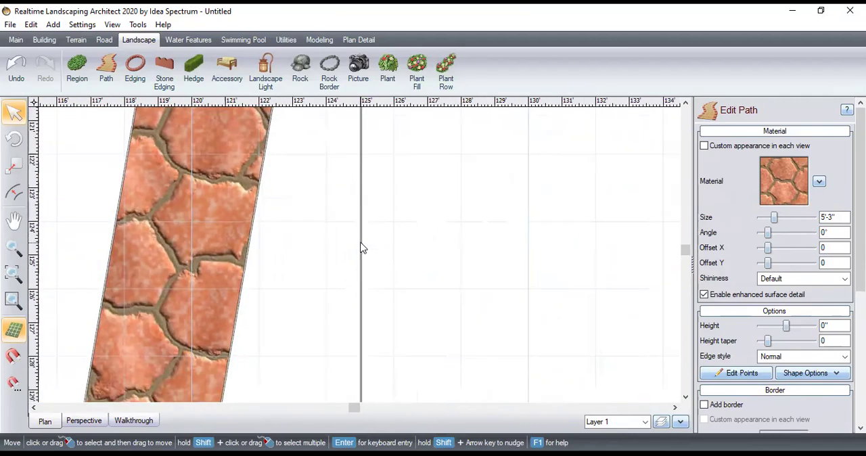
scroll(362, 248, down, 2)
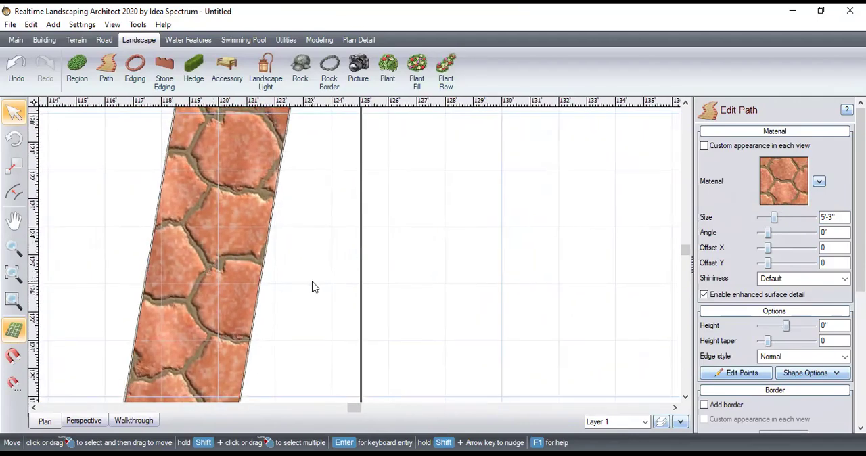
scroll(329, 348, down, 7)
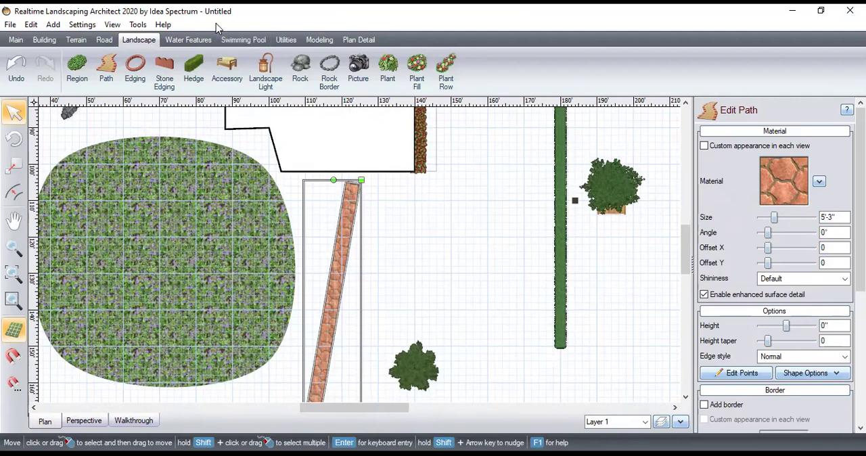
click(105, 41)
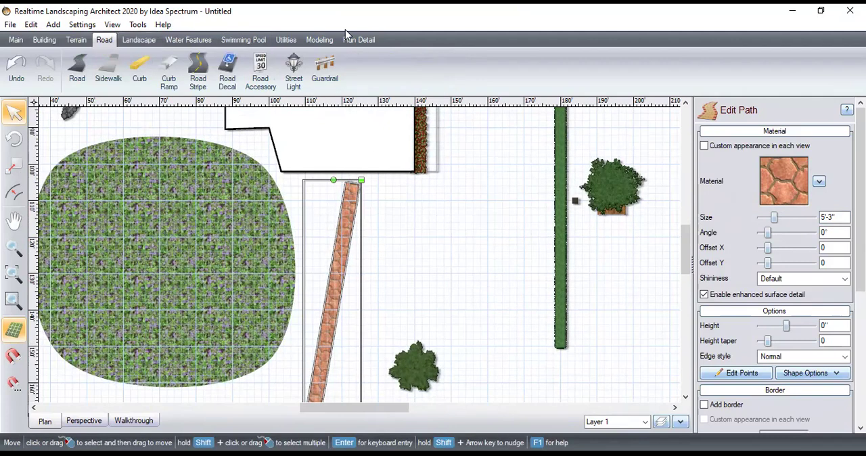
click(322, 42)
click(371, 41)
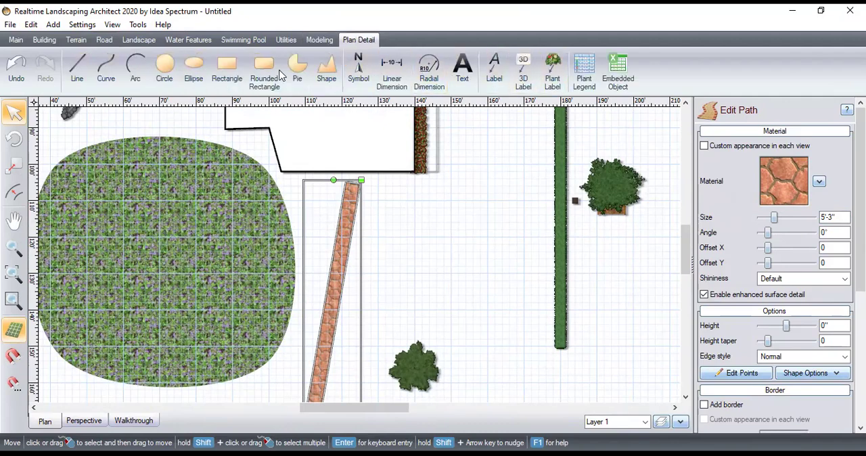
click(320, 42)
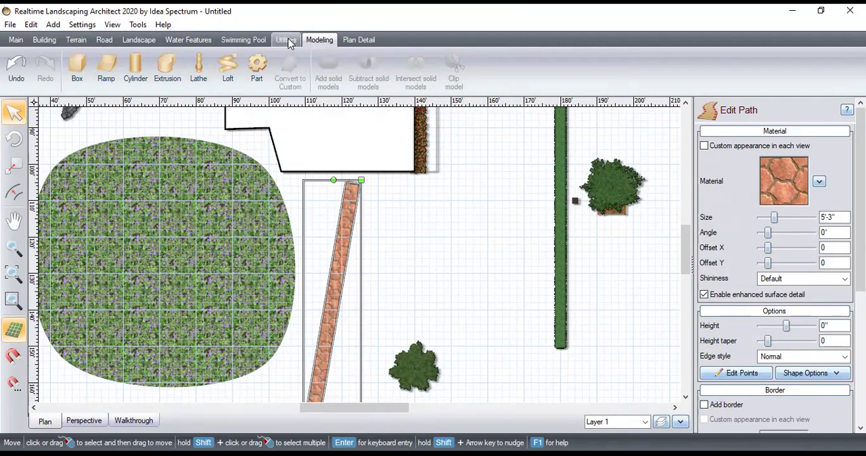
Start adding a character and choose Woman6 from the People category as its model
click(287, 42)
click(243, 68)
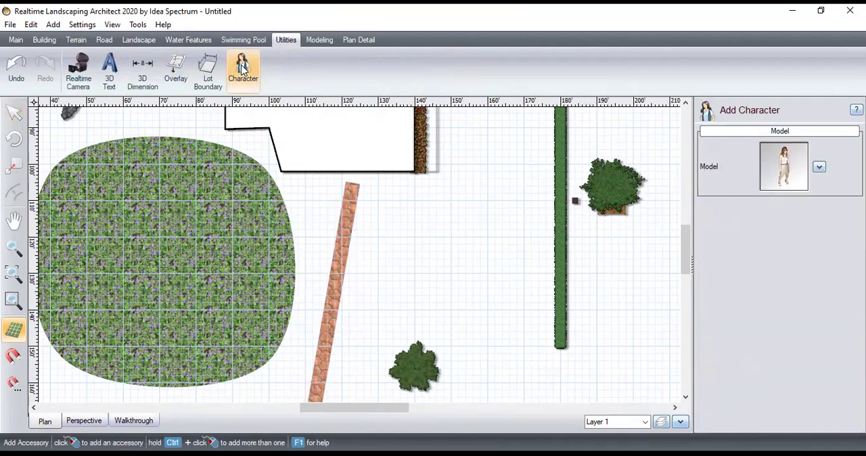
click(819, 167)
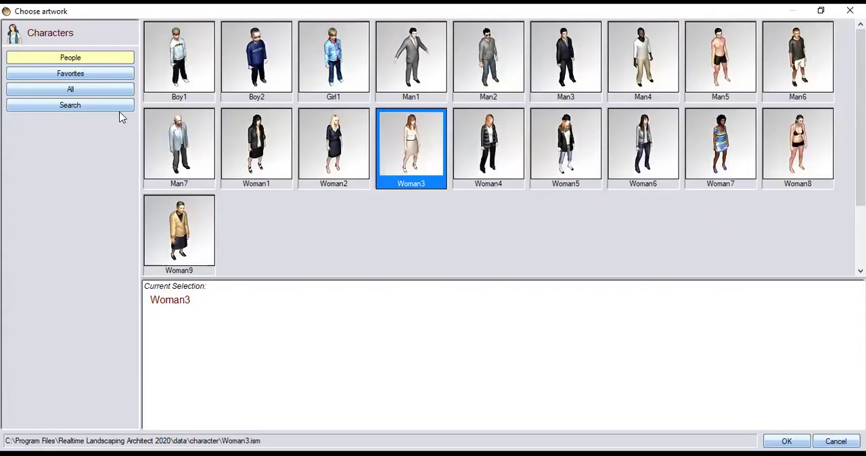
click(109, 73)
click(97, 90)
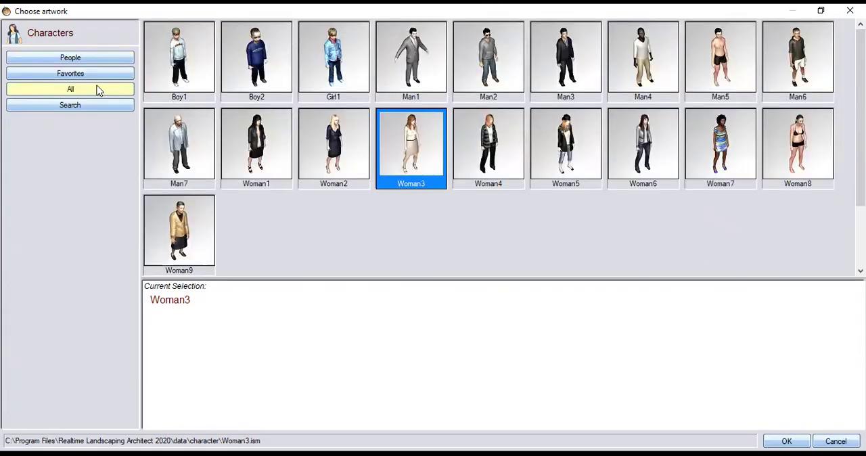
scroll(260, 201, down, 1)
click(95, 56)
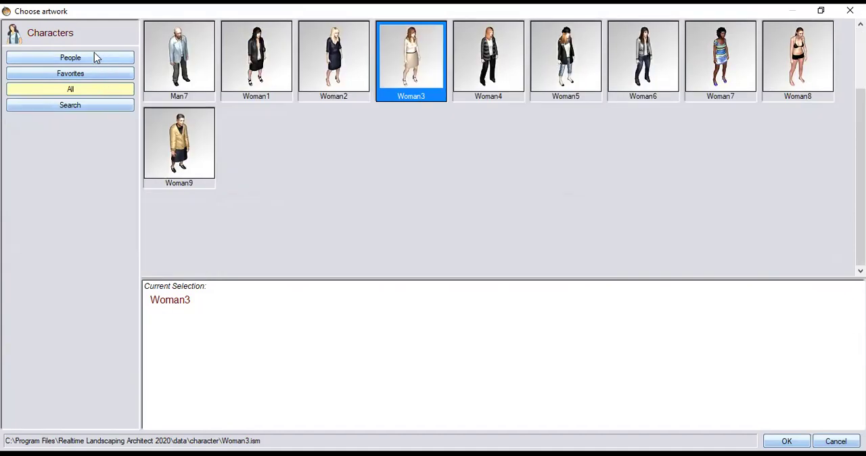
scroll(357, 145, down, 1)
scroll(358, 145, up, 1)
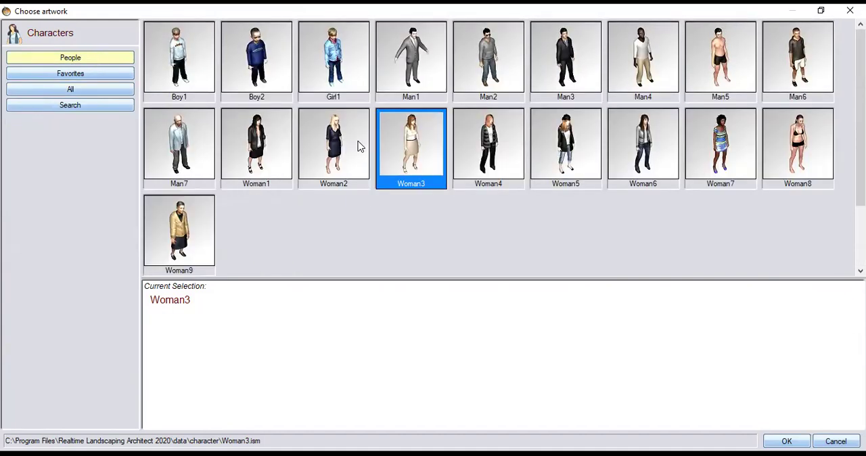
click(80, 107)
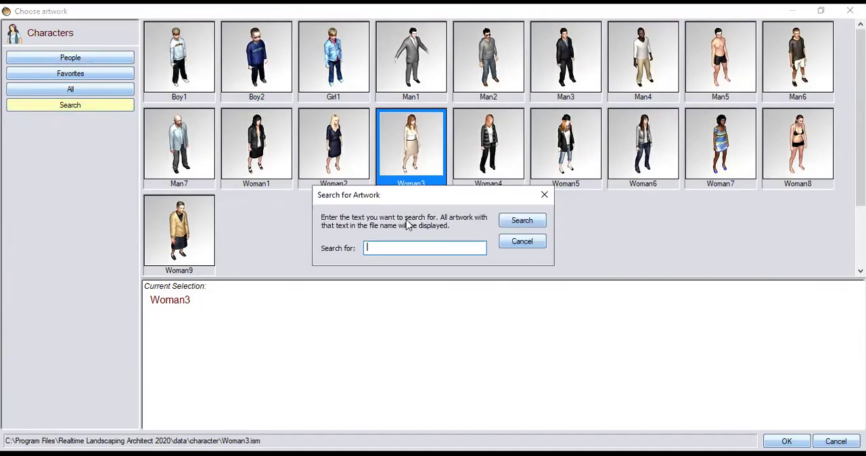
click(526, 219)
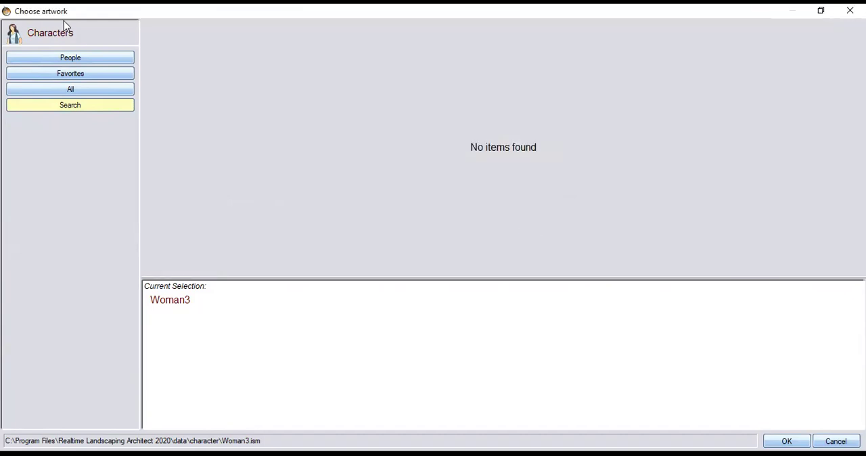
click(70, 58)
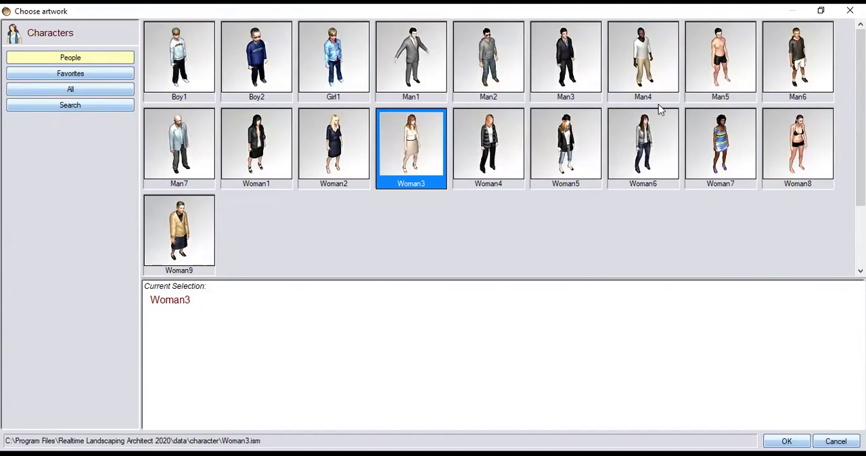
click(634, 150)
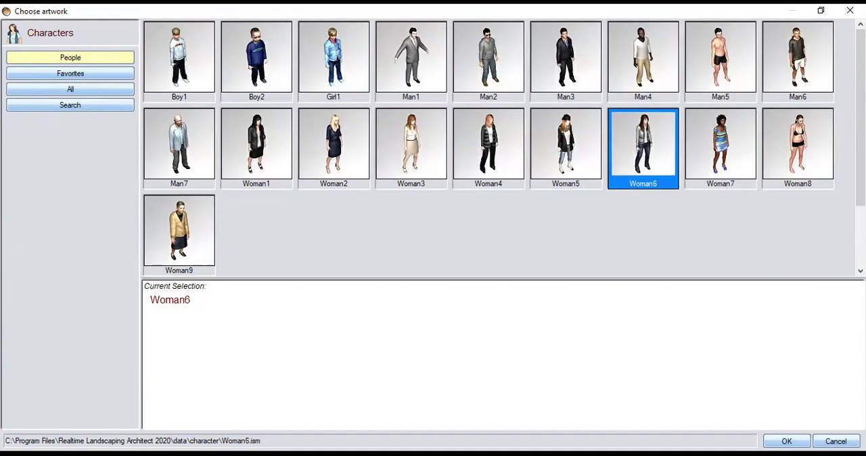
click(786, 441)
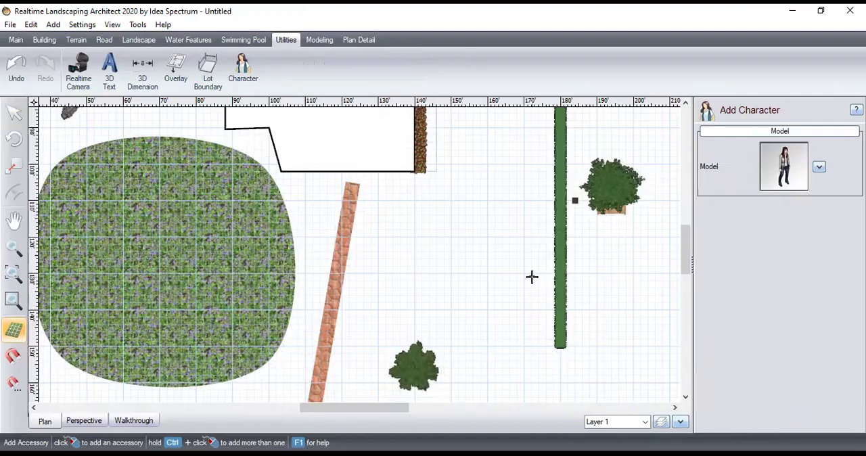
Place the character on the lawn in front of the house, beside the path's house end, with an animation start delay of 11.4 s
click(389, 216)
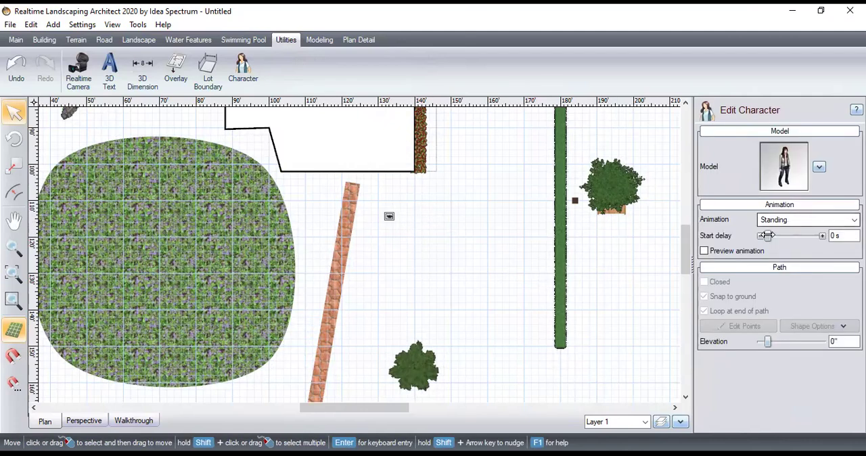
drag(768, 235, 775, 243)
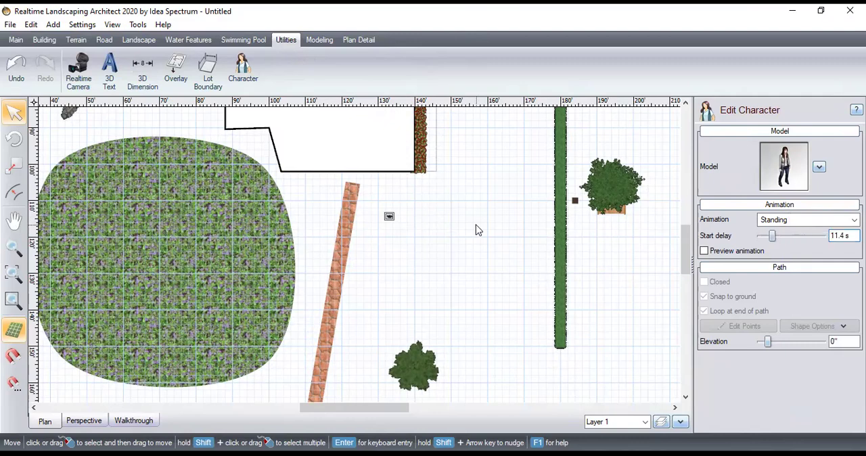
scroll(477, 229, up, 5)
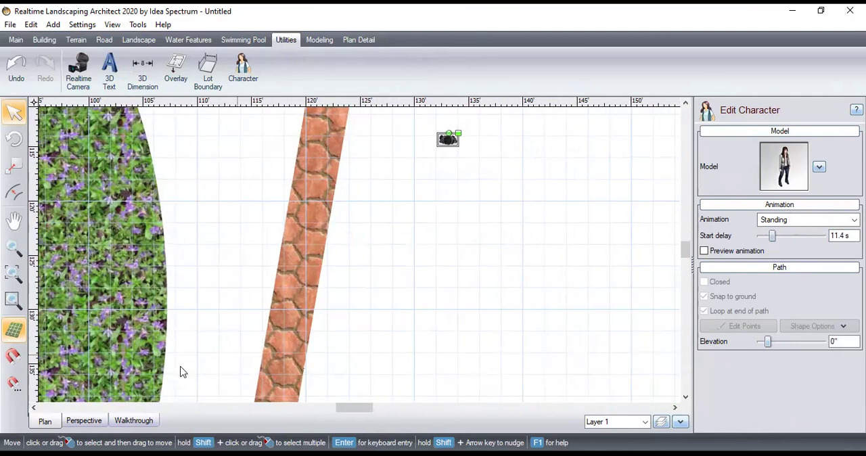
Inspect the placed character beside the house in the 3D perspective view, moving closer across the flower bed and lawn
click(83, 421)
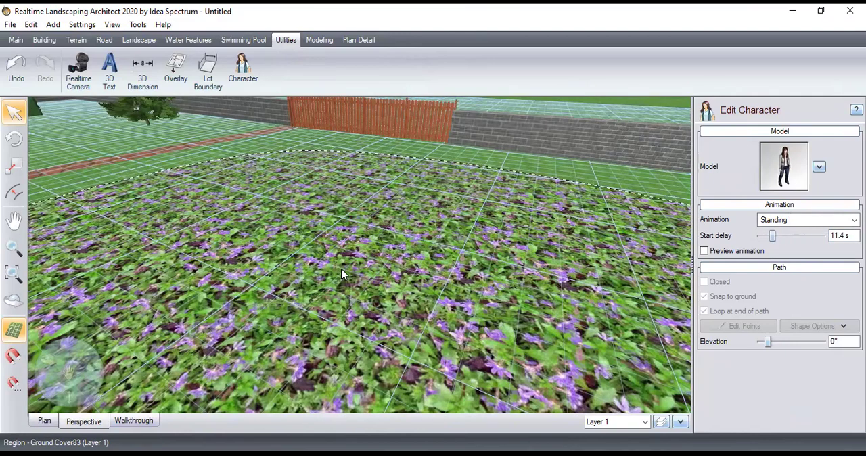
drag(50, 361, 557, 302)
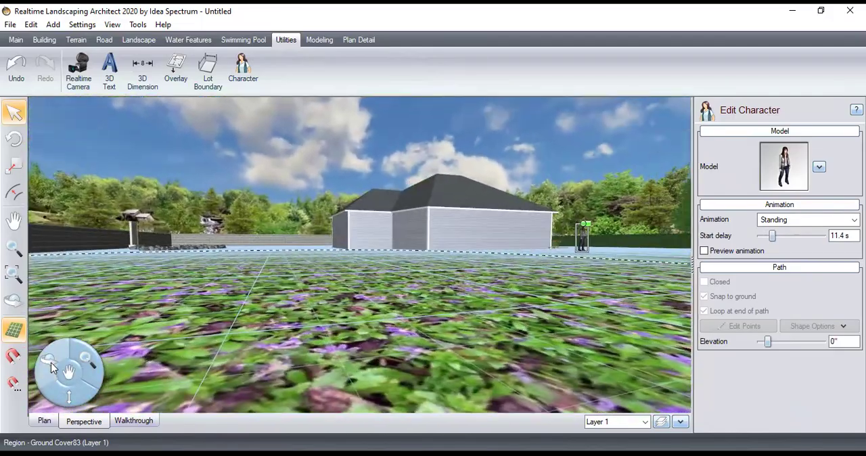
drag(87, 359, 366, 212)
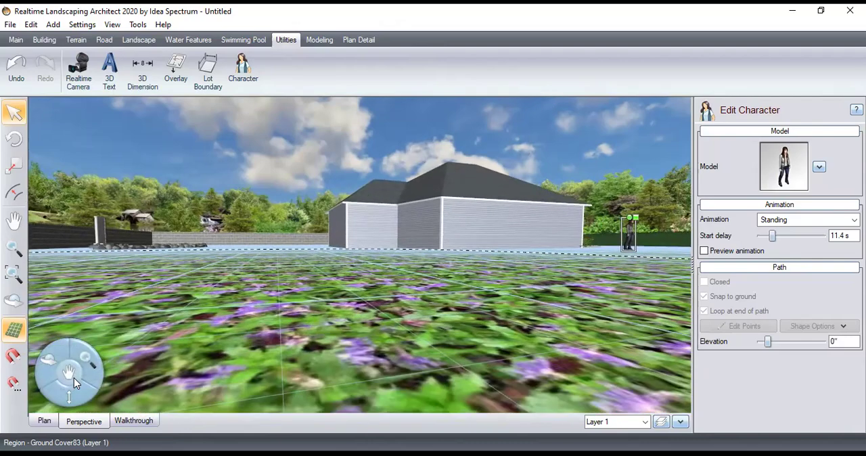
drag(54, 369, 70, 379)
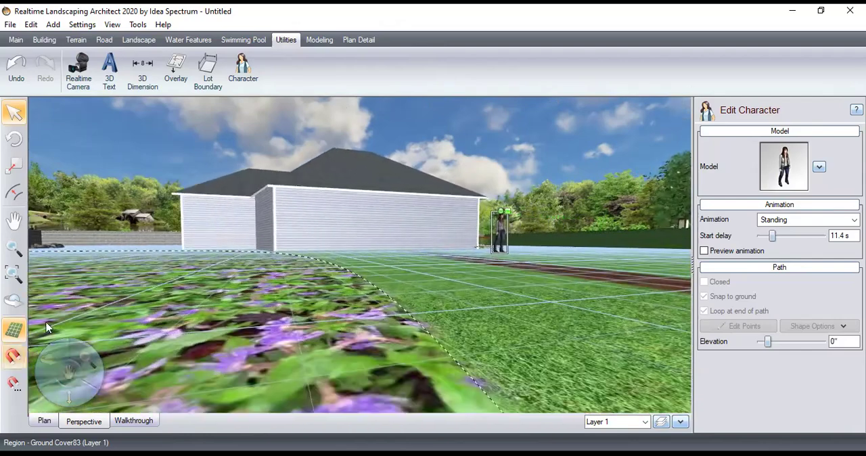
scroll(496, 256, down, 4)
scroll(496, 255, up, 6)
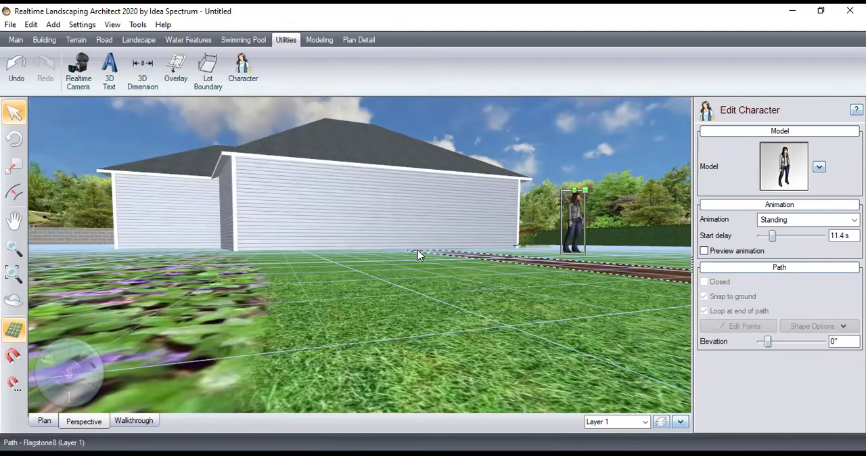
click(241, 42)
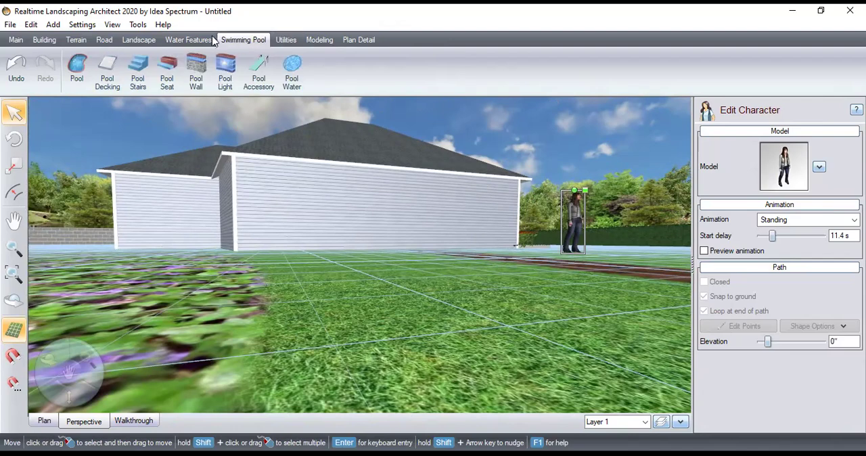
click(194, 42)
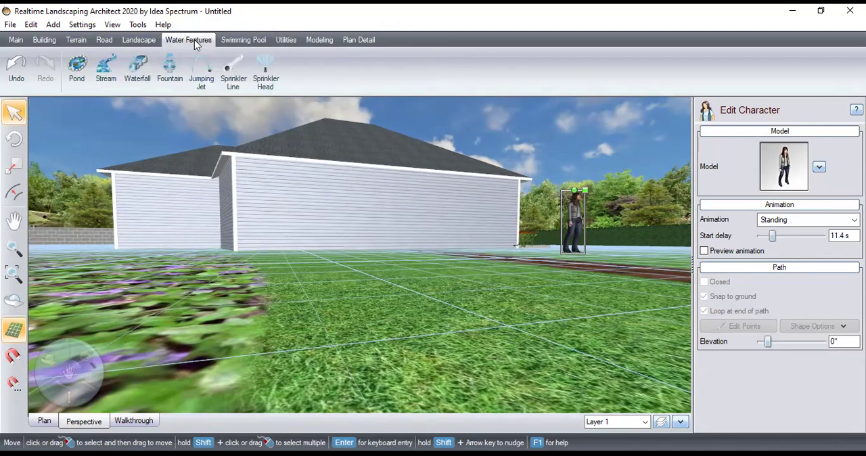
click(143, 40)
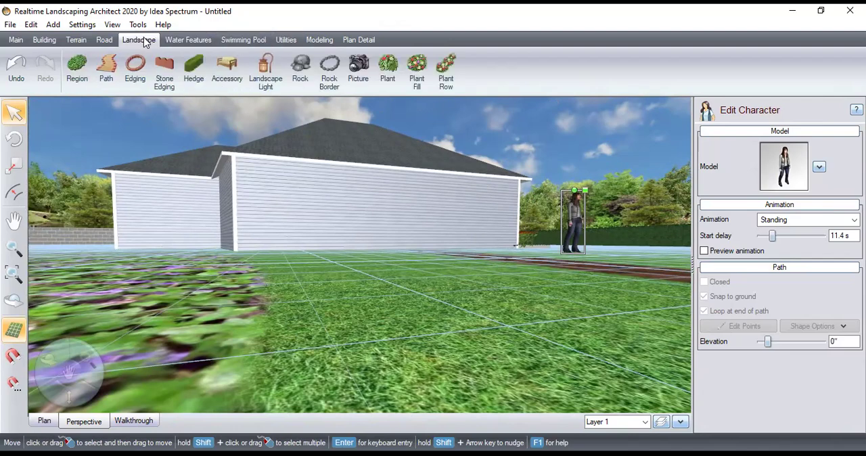
click(104, 40)
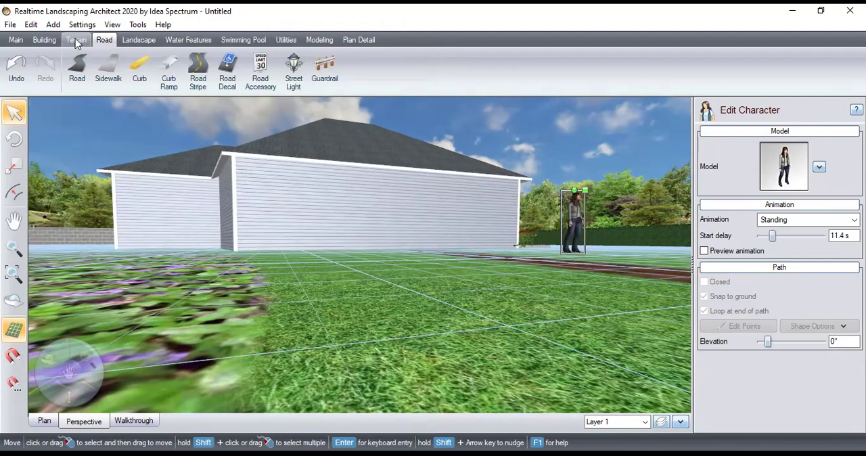
click(77, 43)
click(45, 41)
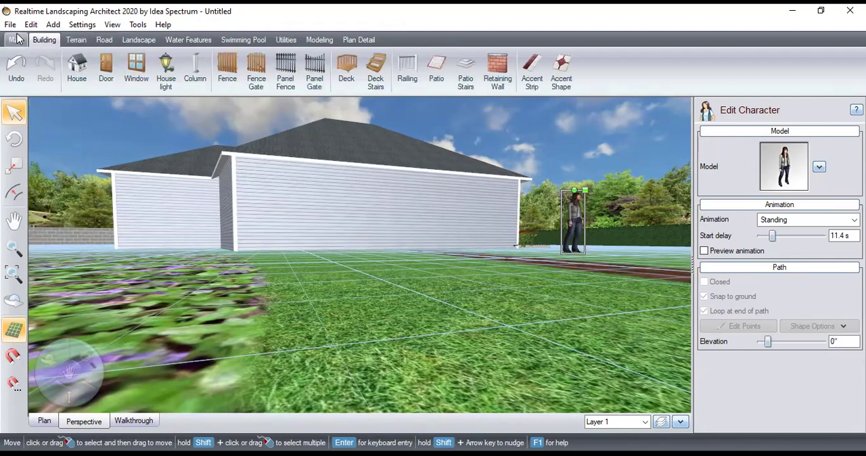
click(17, 40)
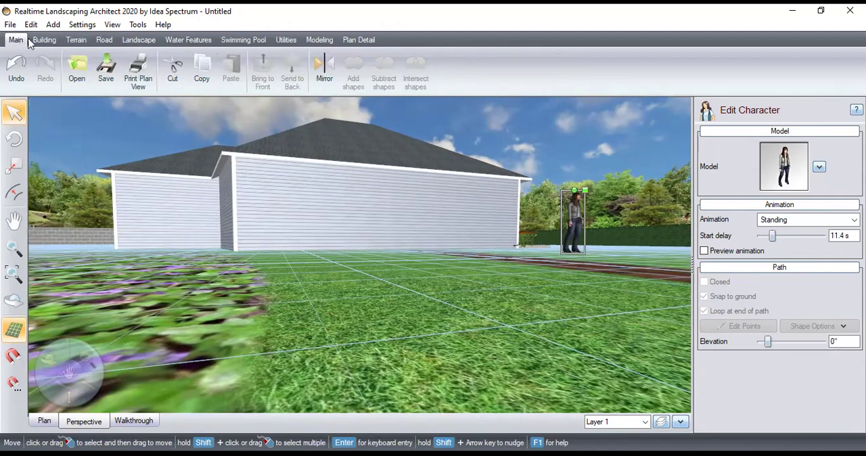
Draw a four-sided deck on the lawn in front of the house, about 5'-4" by 1'-11" along its first two edges
click(44, 40)
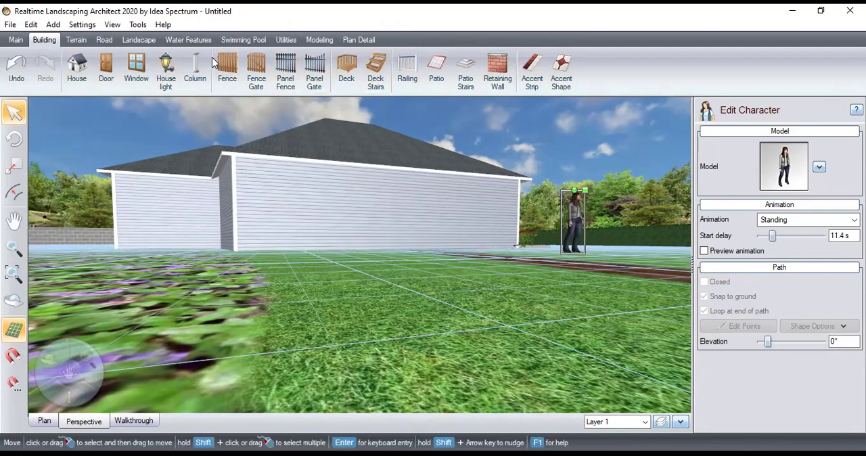
click(345, 68)
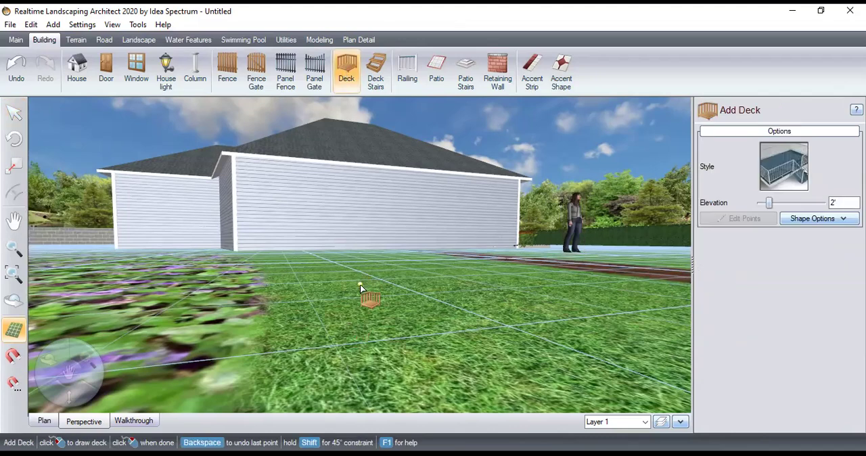
click(313, 300)
click(540, 284)
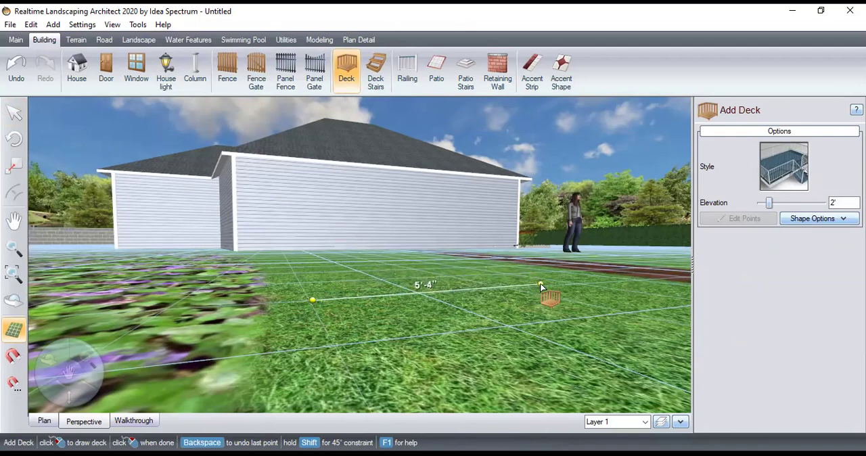
click(630, 303)
click(337, 345)
click(312, 300)
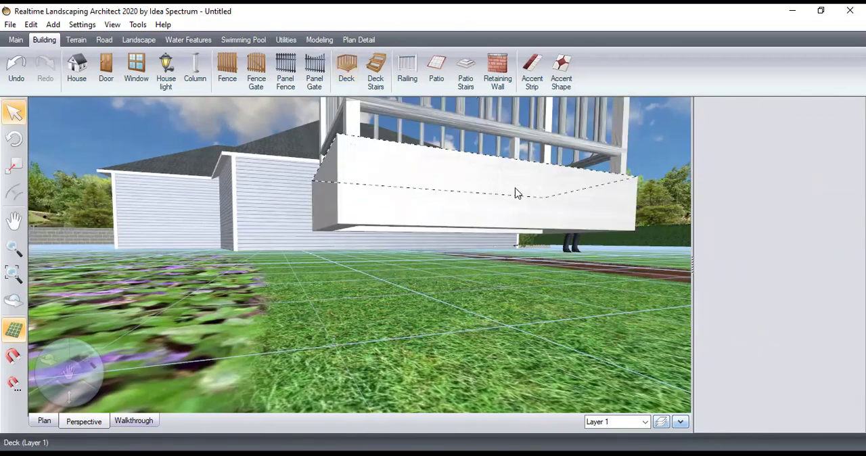
Set the new deck's elevation to 10" and reduce its board direction angle
click(559, 137)
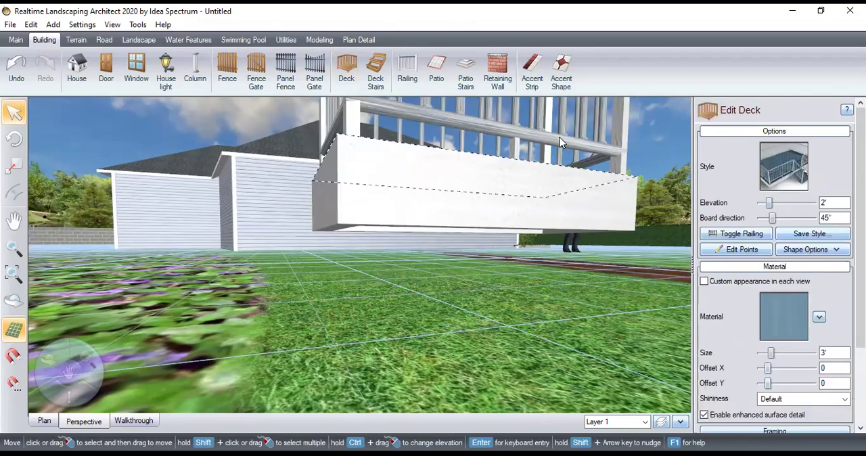
drag(769, 202, 750, 204)
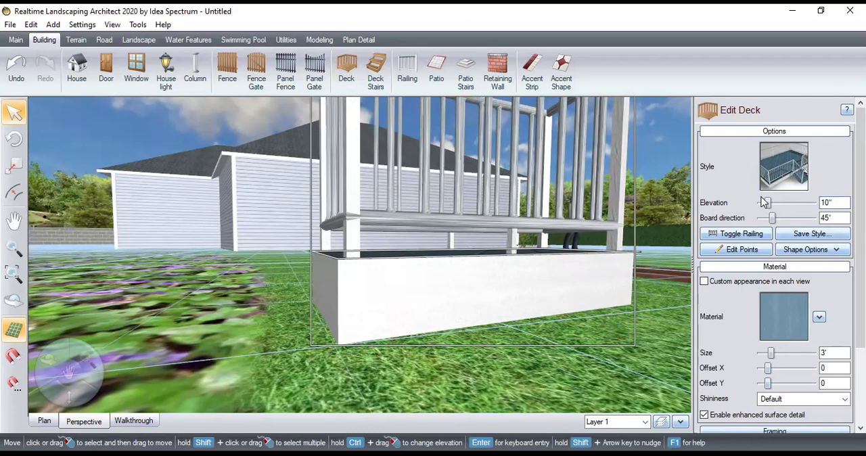
drag(773, 217, 767, 217)
click(442, 355)
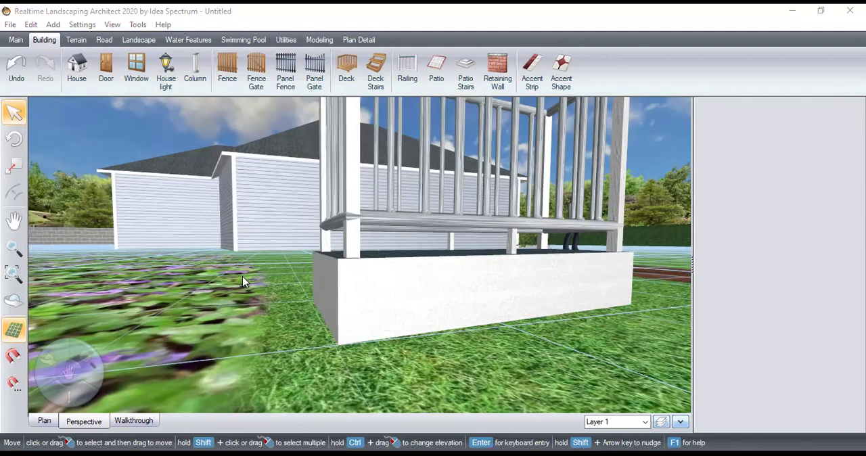
Launch a full-screen realtime walkthrough of the design with standard camera control, inverted mouse and auto level
click(133, 422)
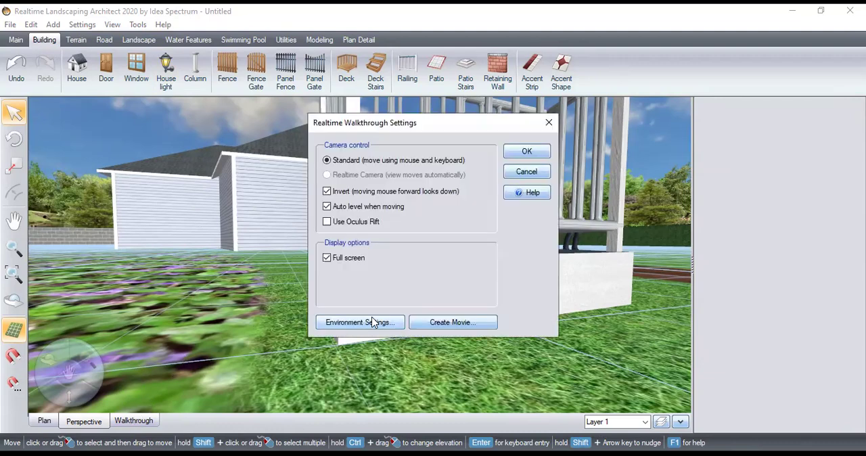
click(518, 156)
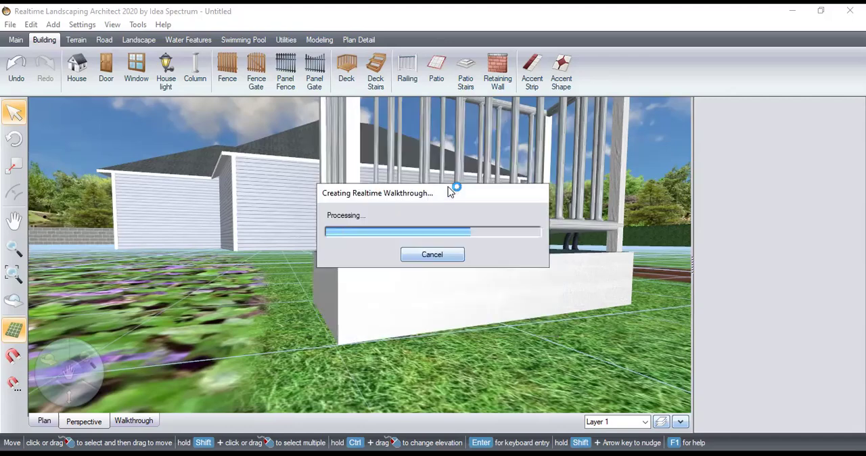